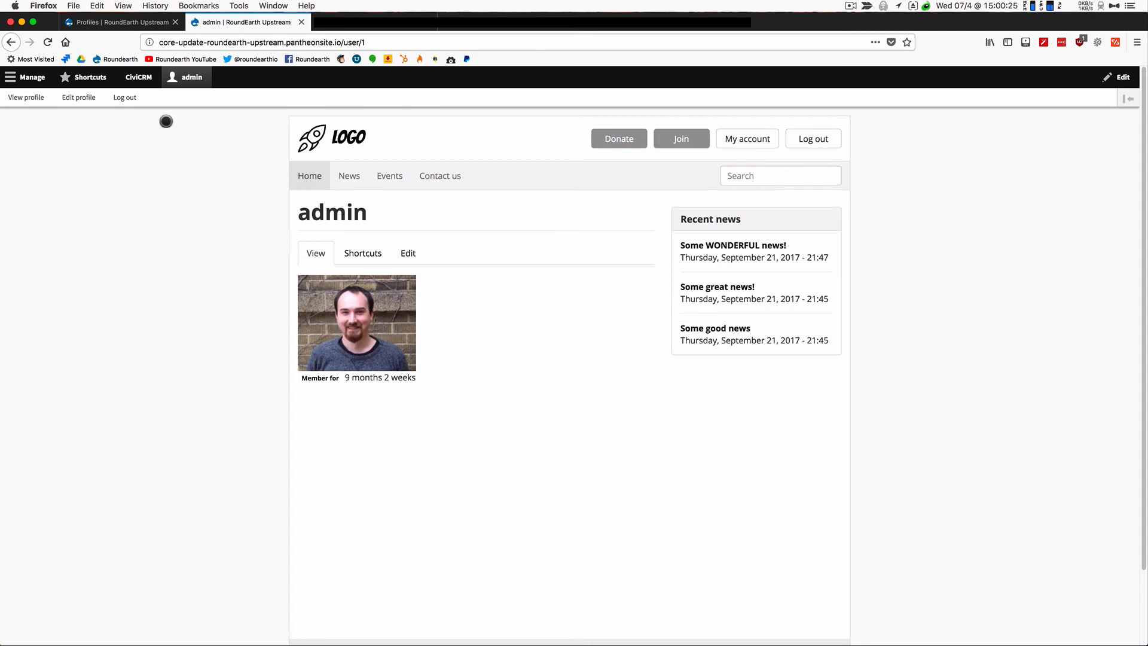
Start a new CiviCRM membership, selecting the first member's contact by first name and the Supporter membership type under RoundEarth Upstream
left_click(144, 78)
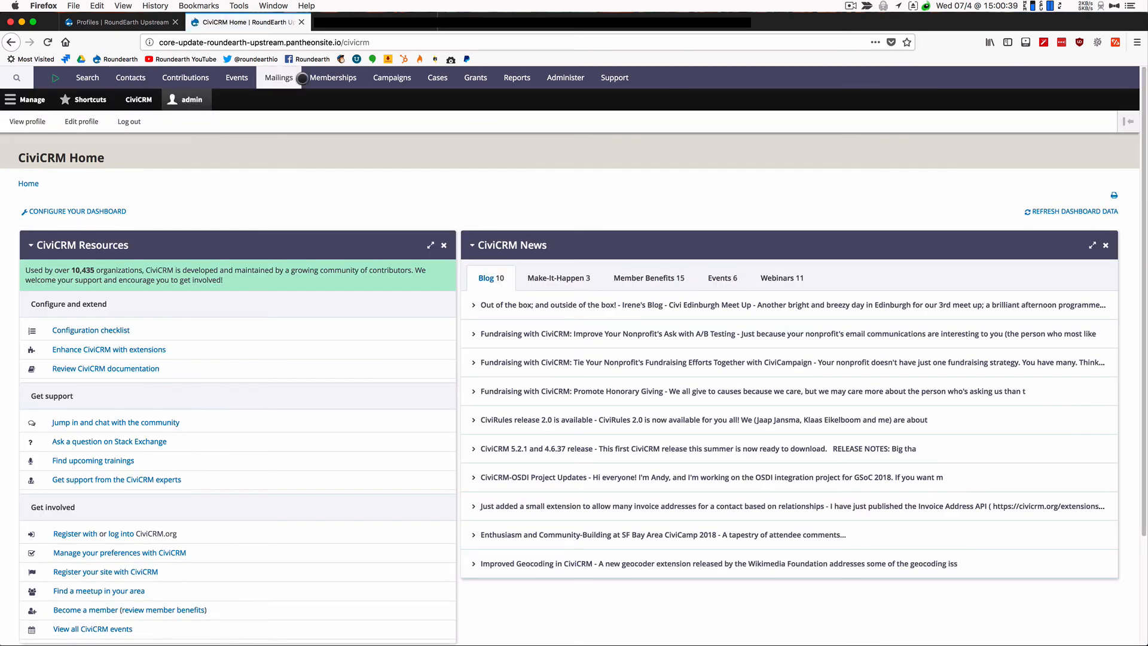
mouse_move(332, 79)
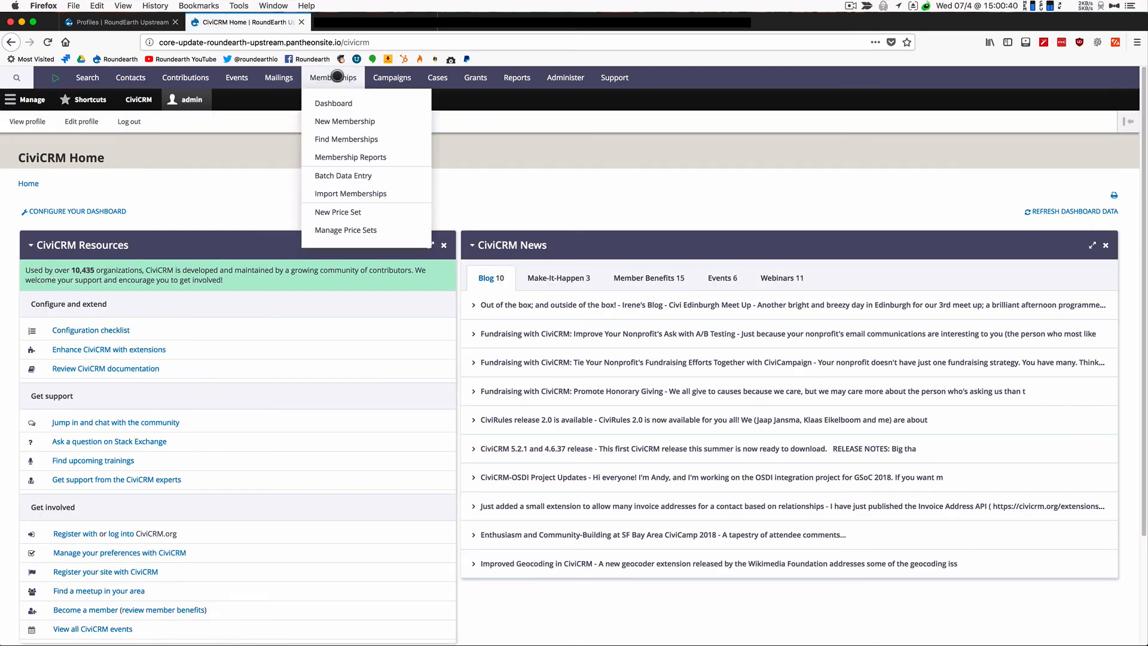
left_click(342, 121)
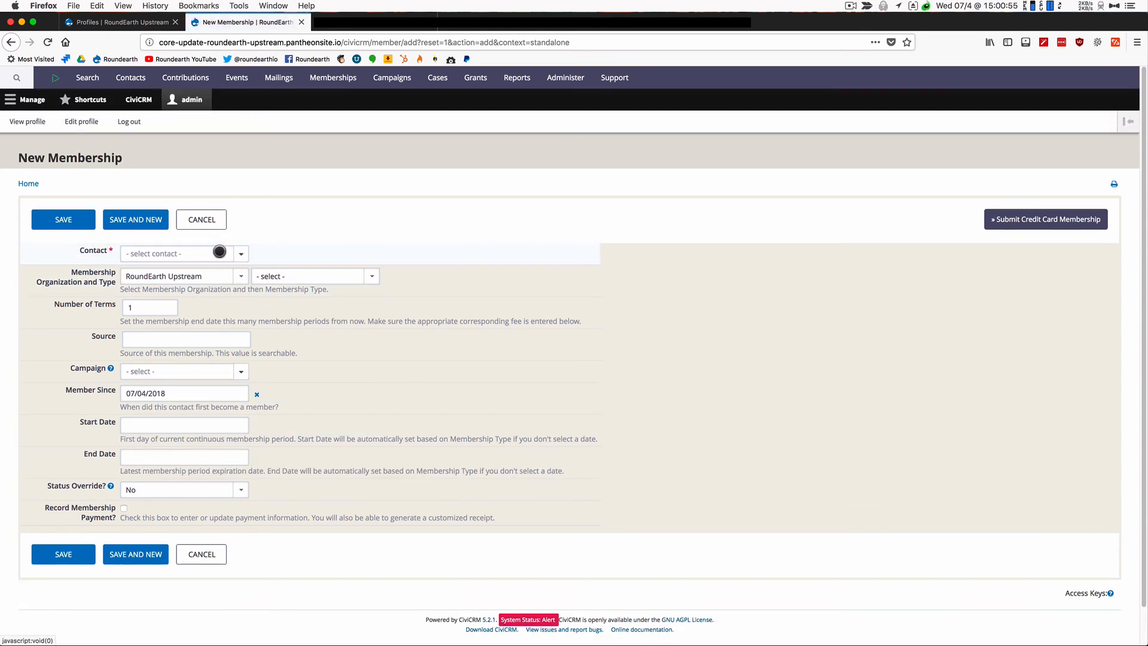
left_click(219, 251)
type("elliot")
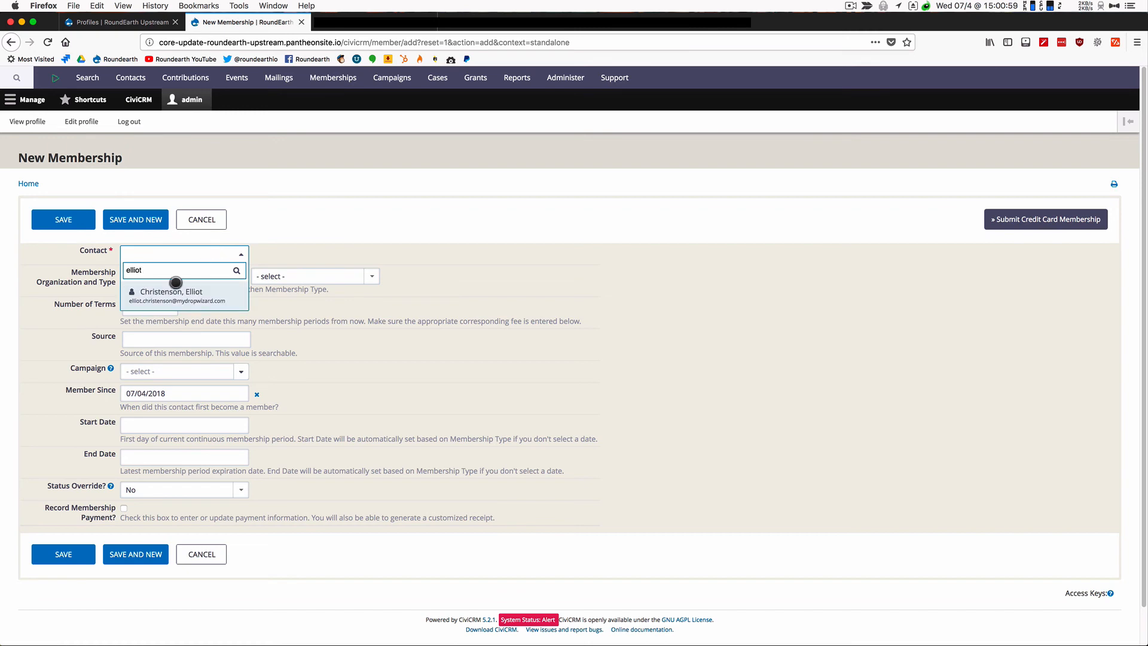
left_click(175, 291)
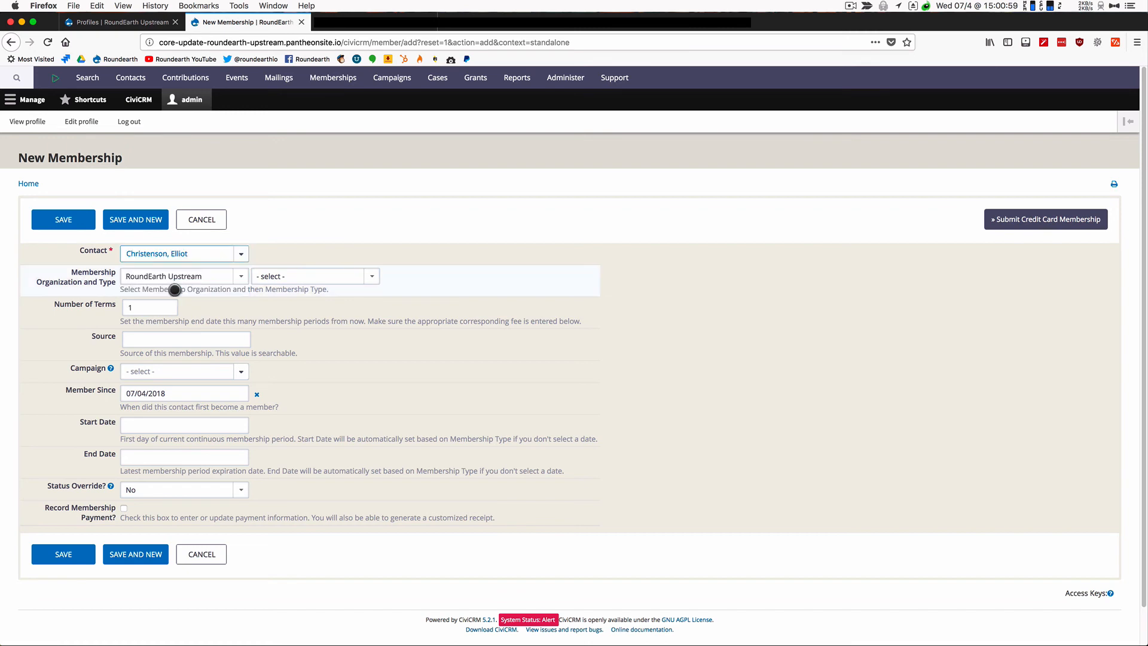
left_click(326, 276)
left_click(319, 283)
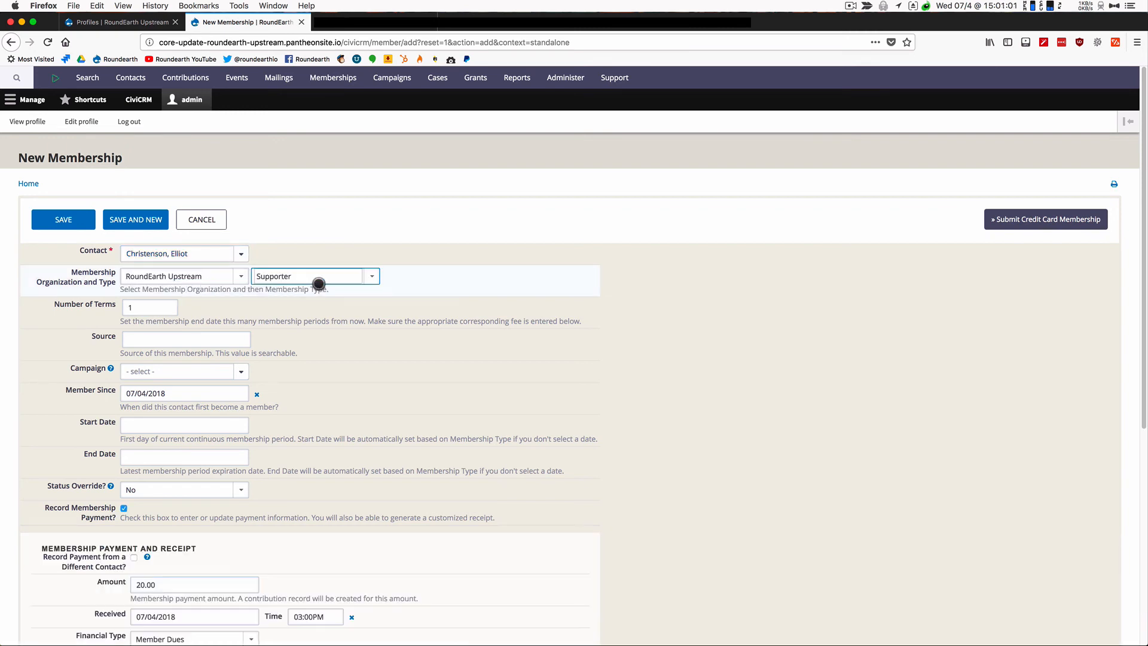
Review the membership's payment and receipt details, then save it and start another new membership
scroll(339, 469, "down", 1)
scroll(340, 469, "down", 5)
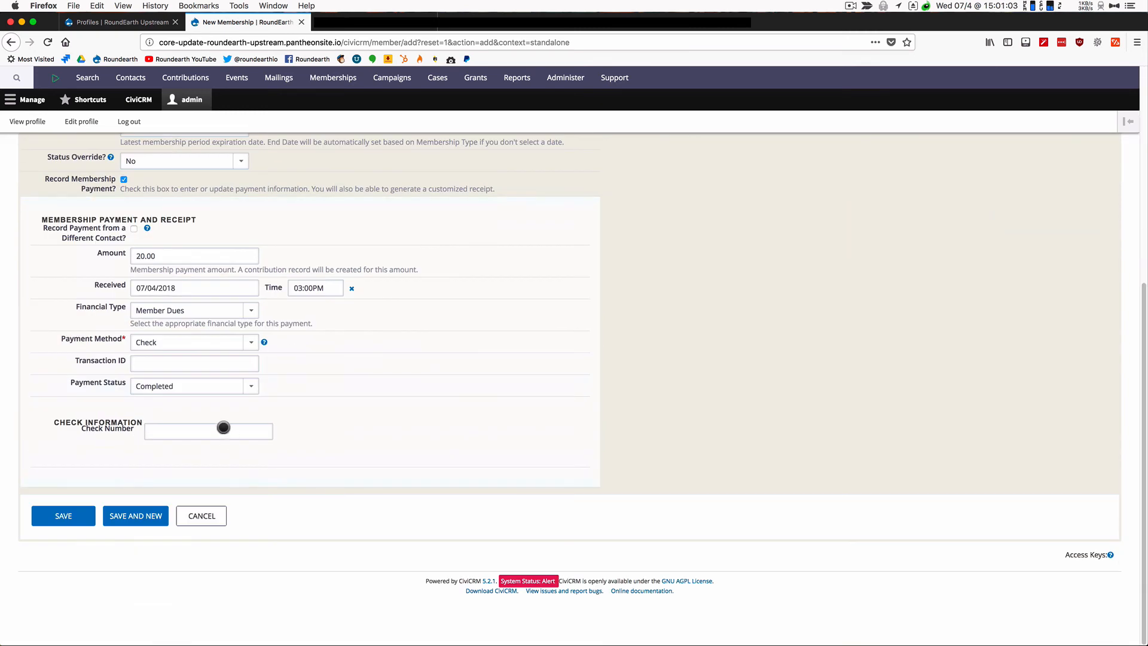
scroll(226, 428, "up", 5)
scroll(246, 243, "down", 2)
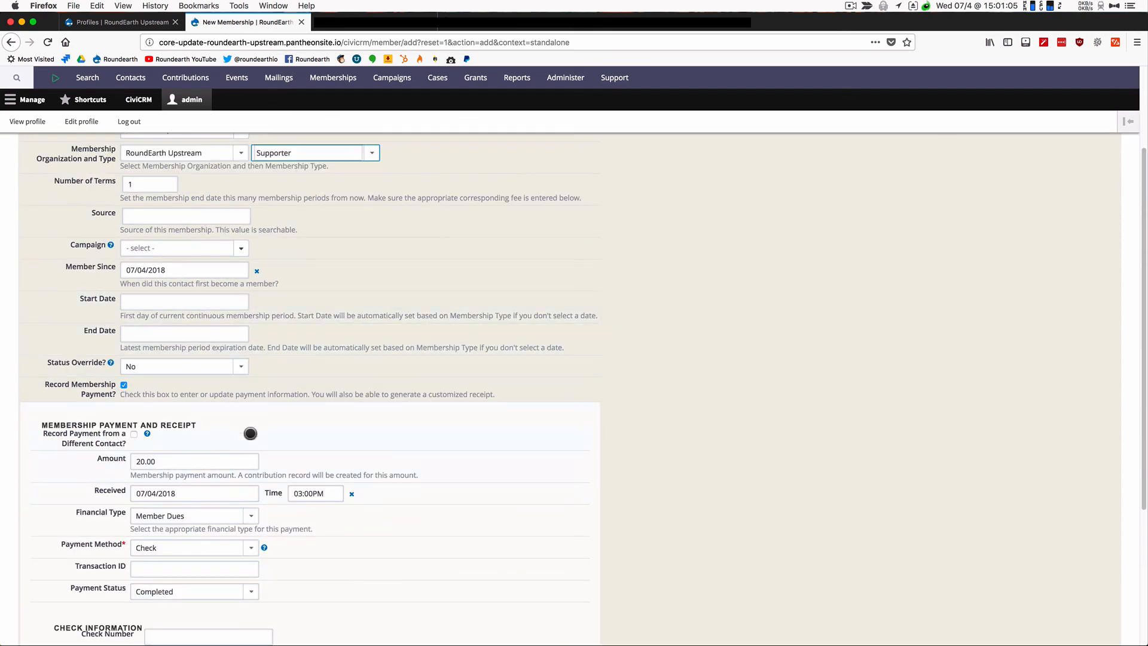
scroll(290, 339, "up", 3)
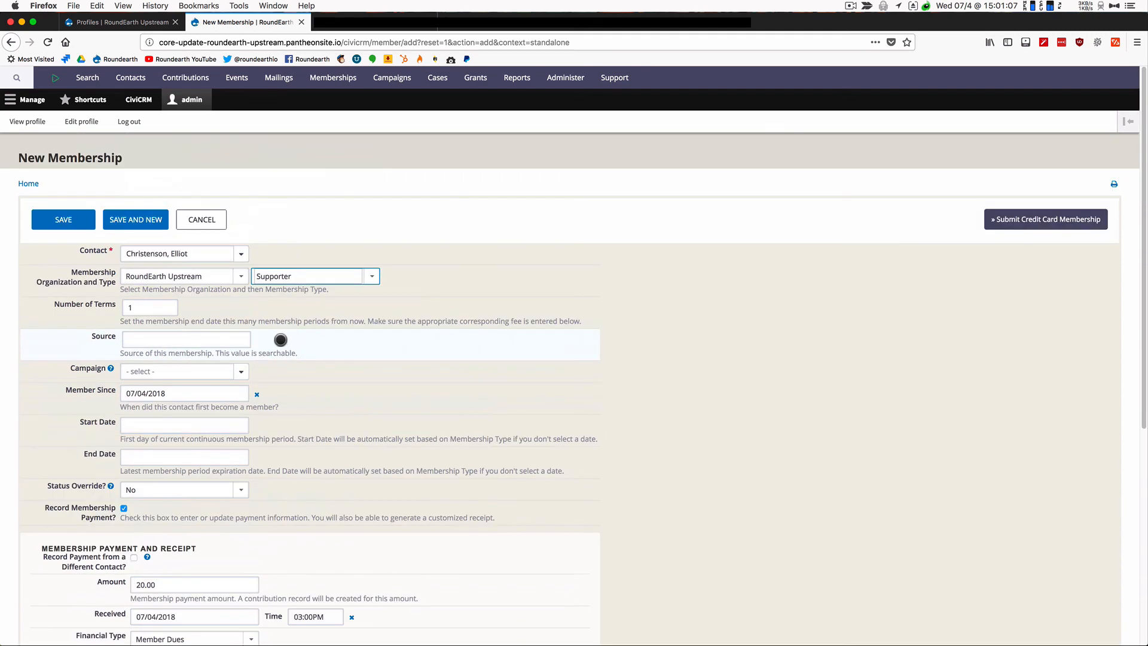
scroll(275, 323, "down", 5)
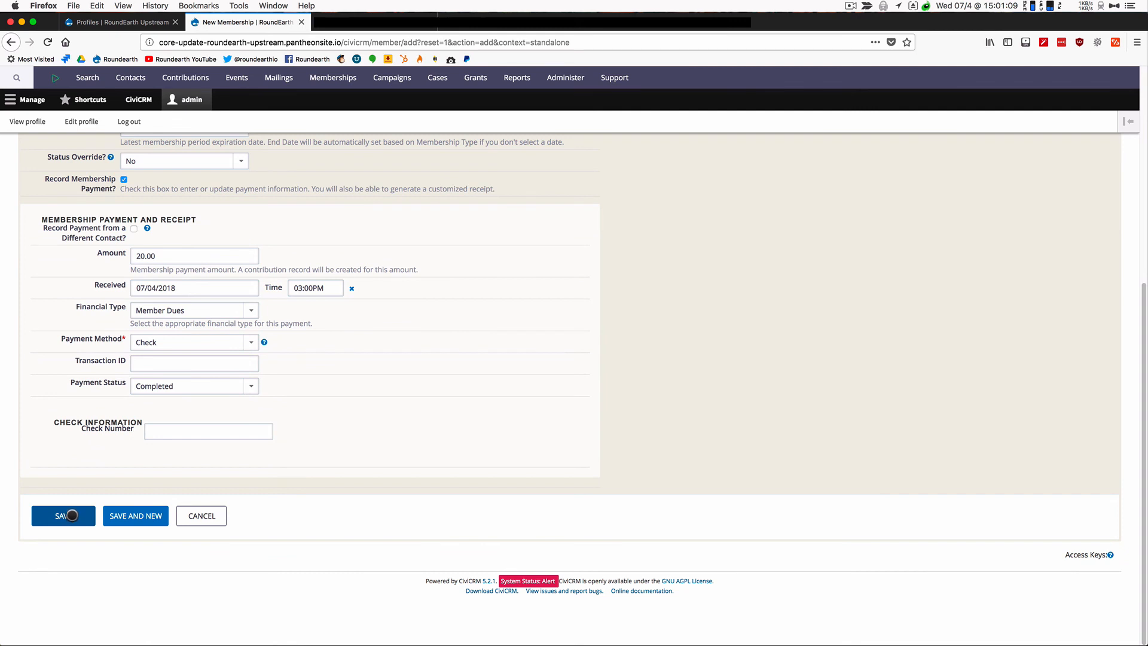
left_click(143, 516)
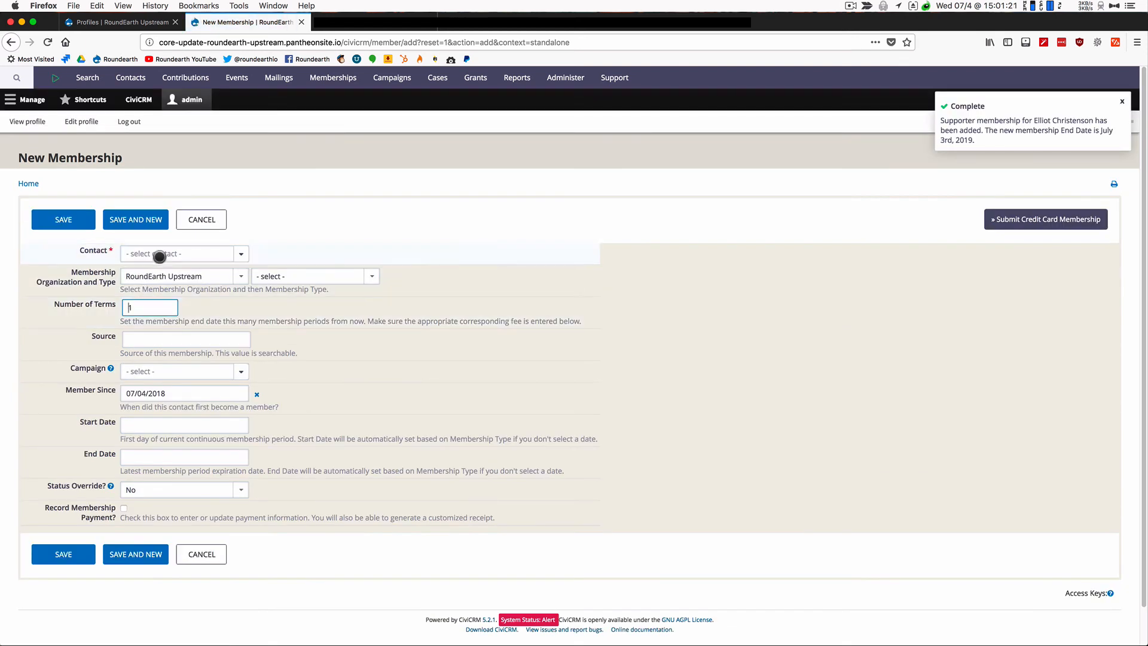
Select the second member's contact by first name, assign the Supporter membership type and save the membership
left_click(160, 256)
type("david")
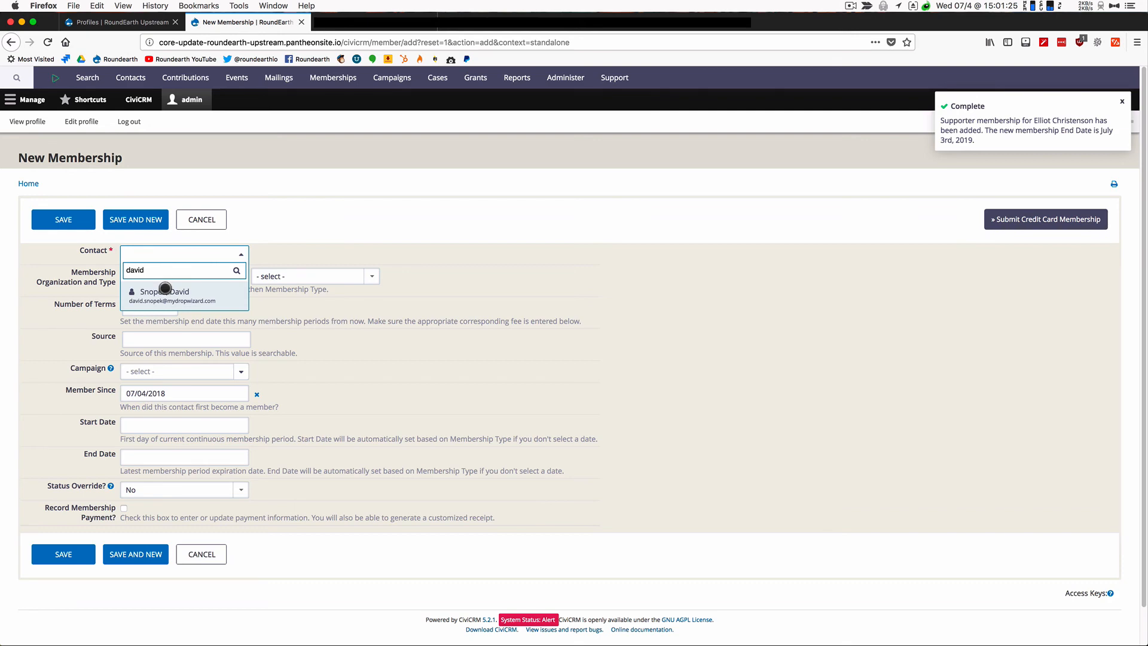
left_click(156, 289)
left_click(366, 274)
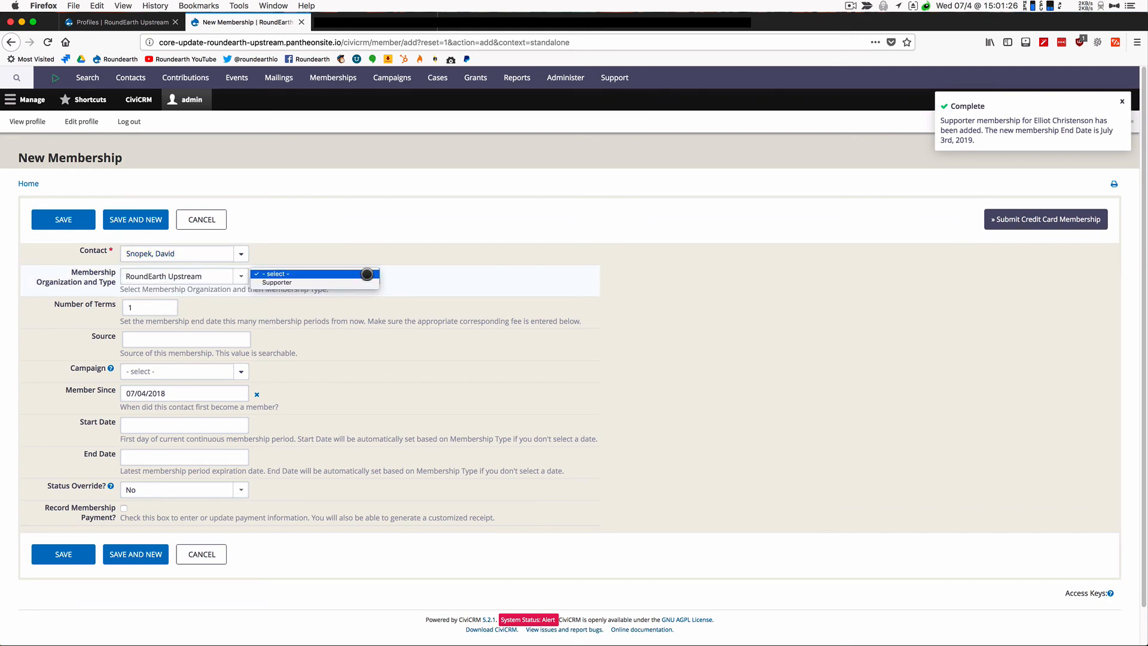
left_click(335, 281)
scroll(81, 553, "down", 5)
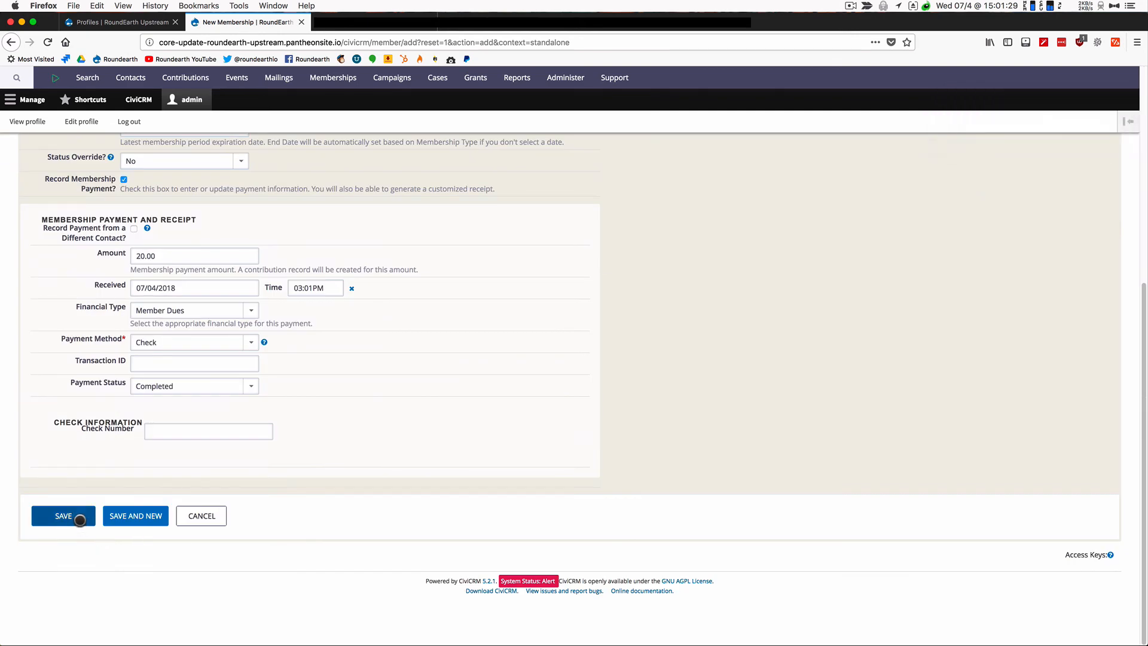
left_click(75, 518)
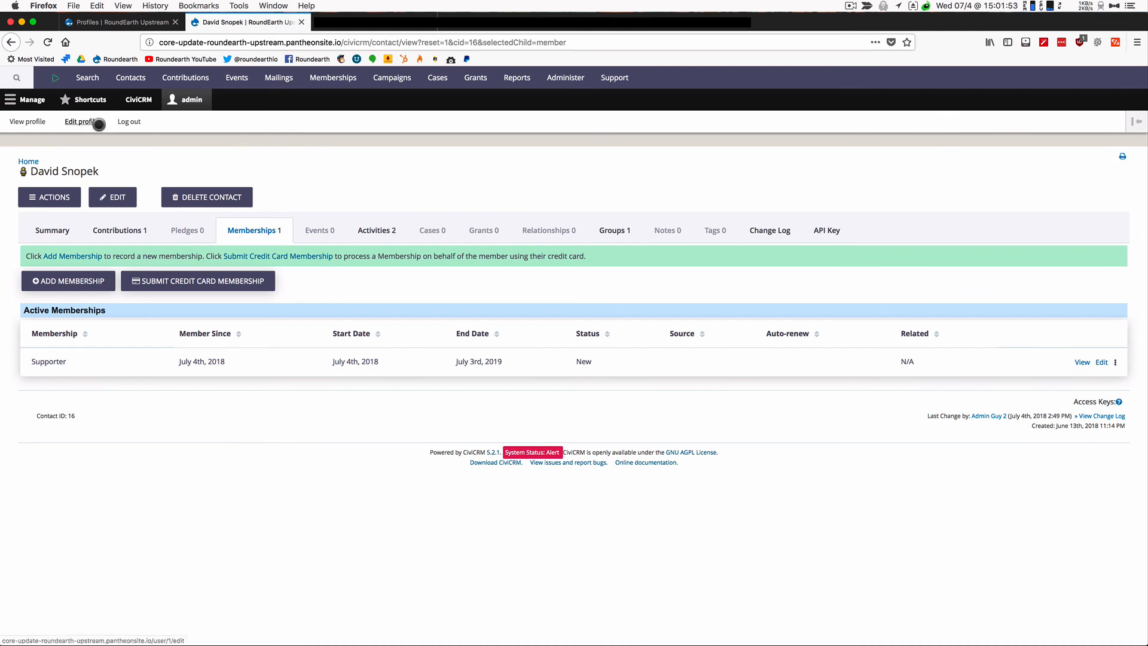
Run an advanced contact search with the membership type Supporter, leaving the membership status unset
mouse_move(88, 74)
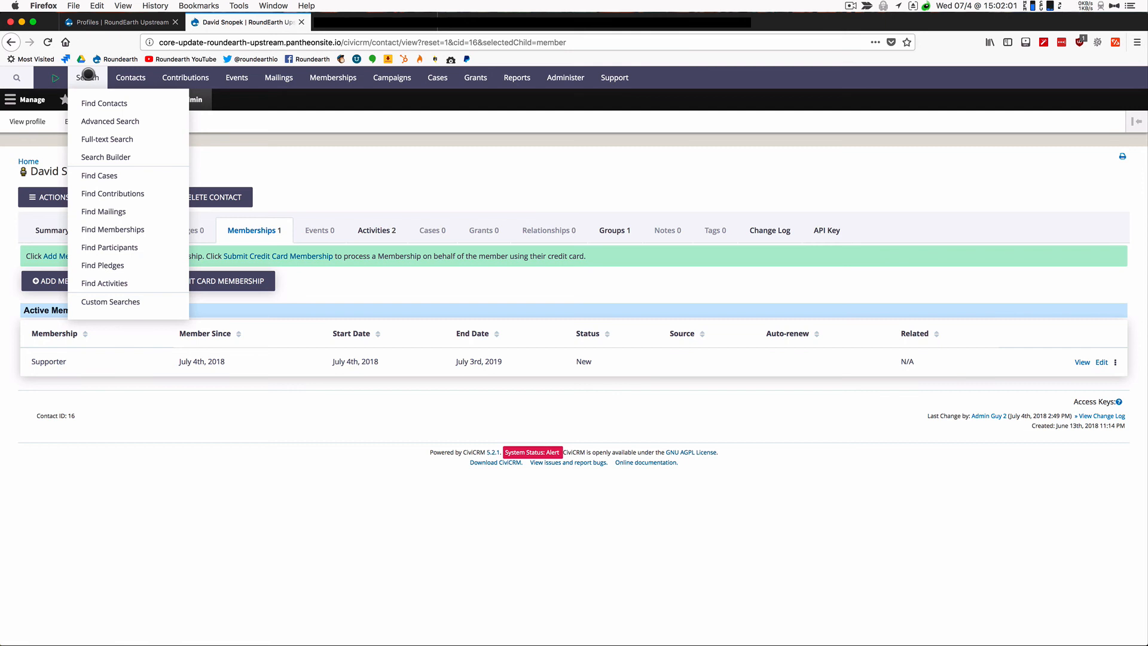
left_click(105, 122)
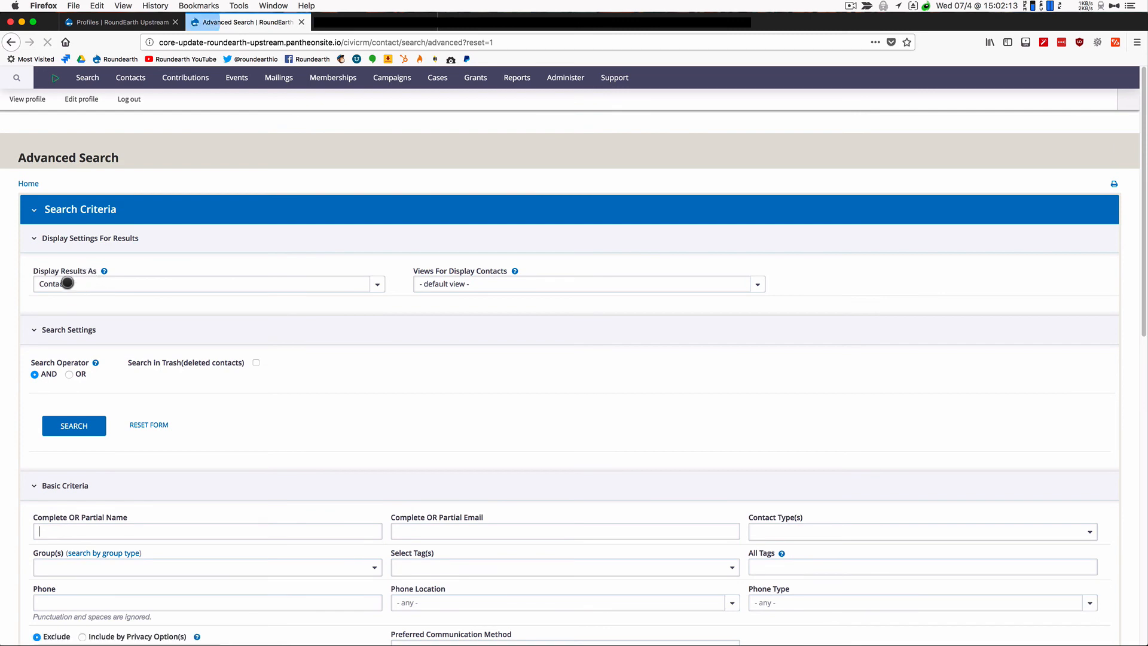
scroll(197, 389, "down", 15)
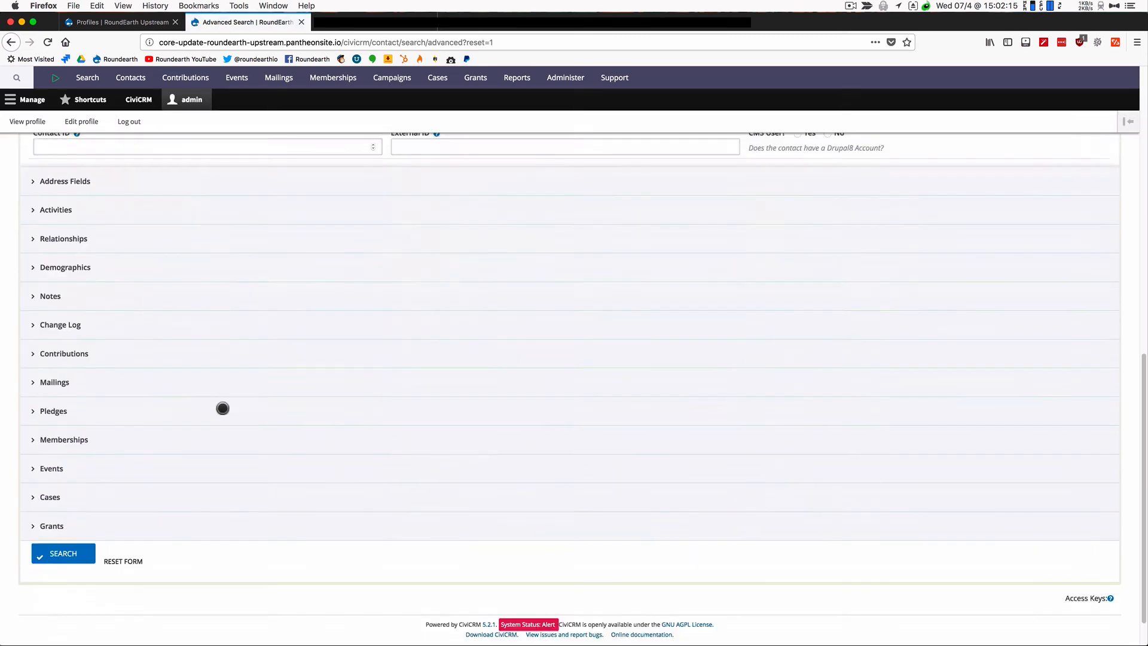
left_click(79, 395)
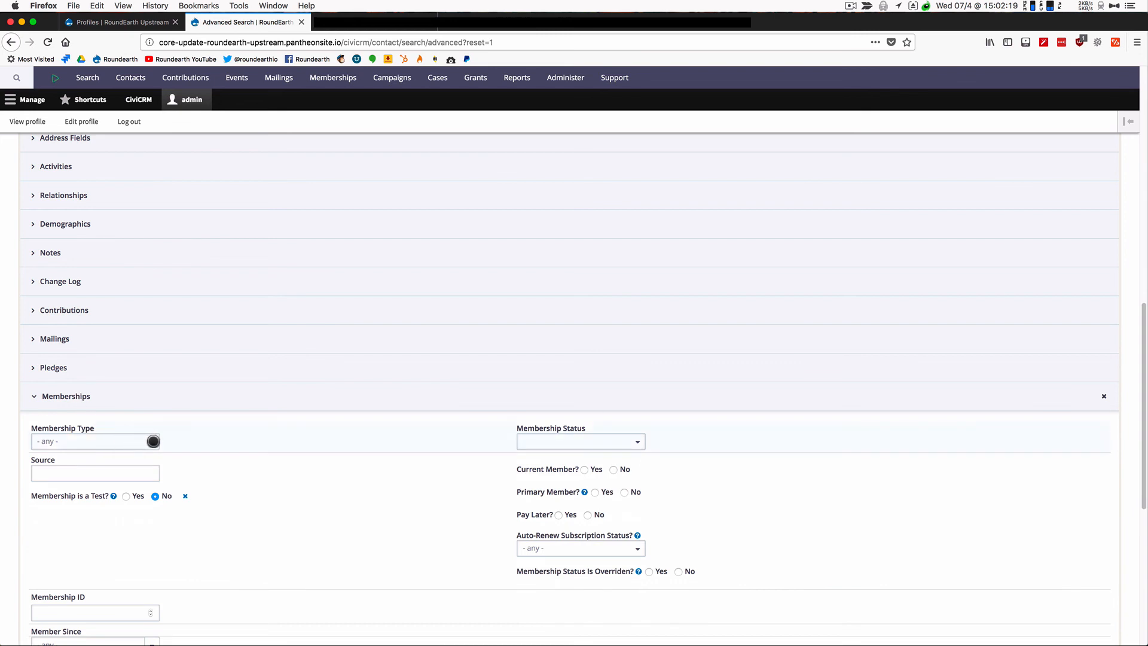
left_click(151, 441)
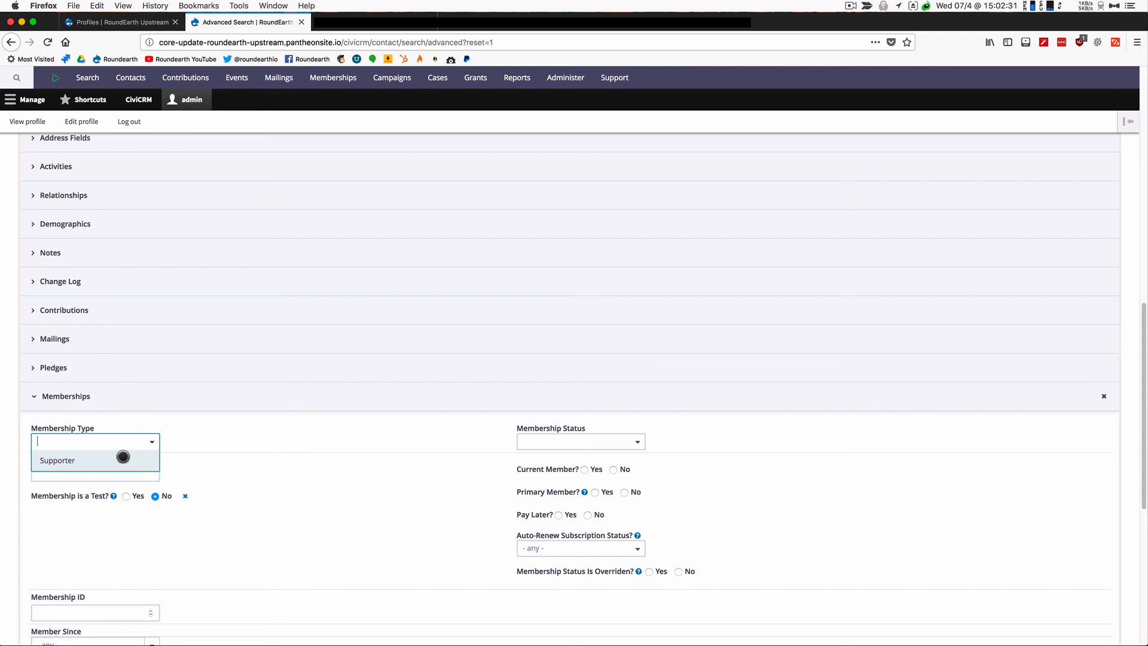
left_click(87, 460)
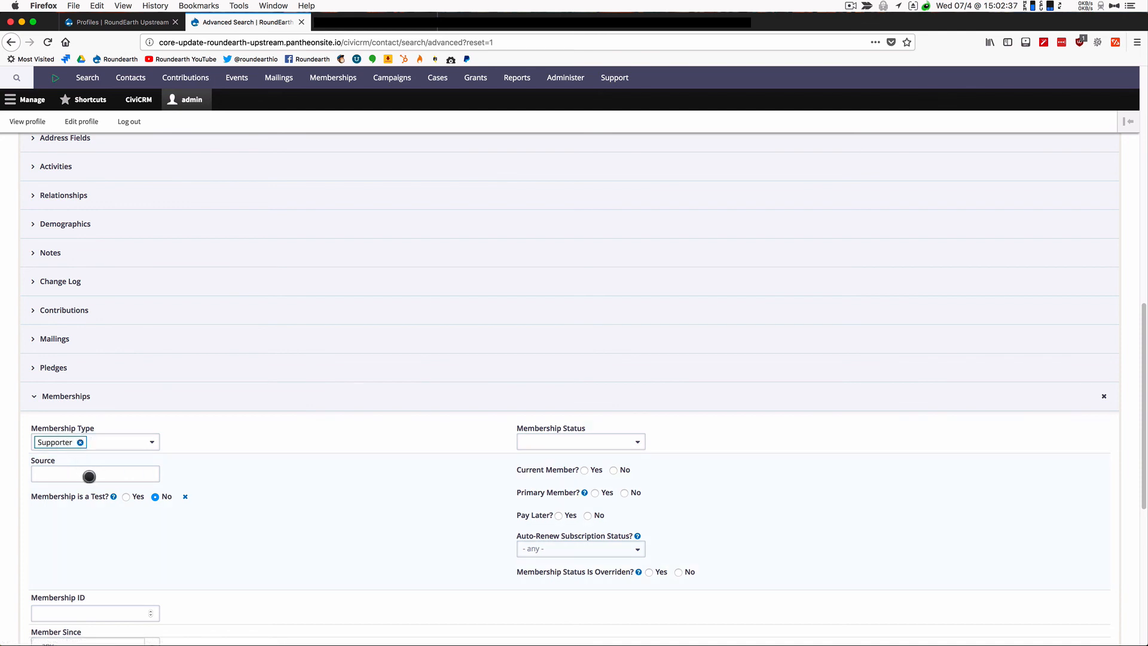
left_click(637, 442)
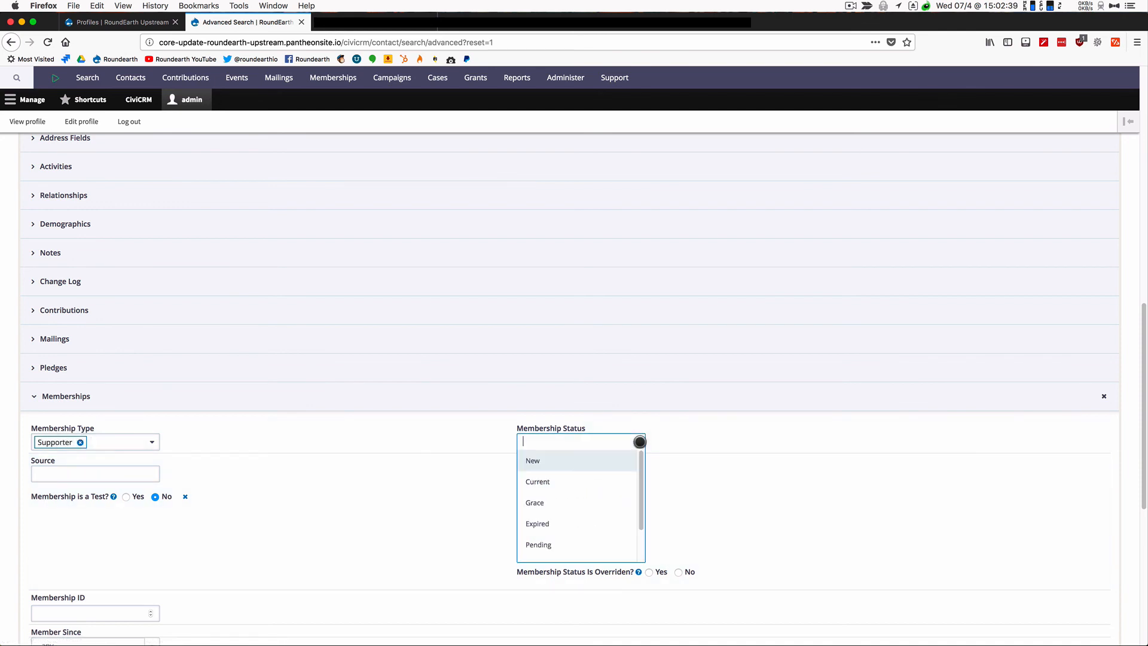
left_click(685, 463)
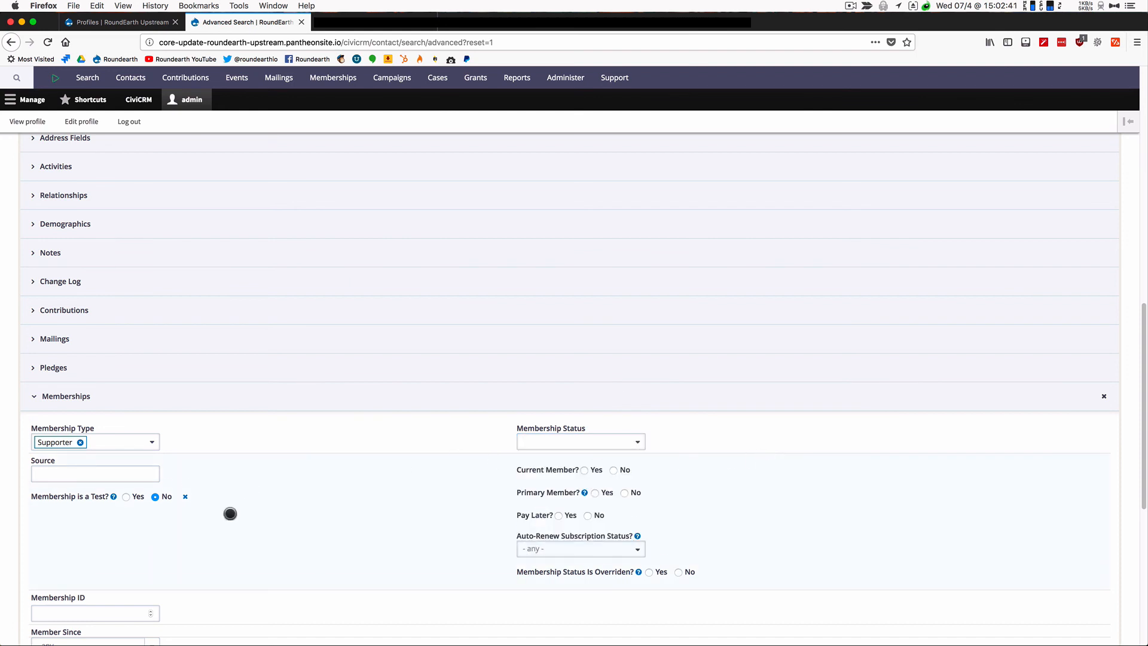
scroll(246, 552, "down", 6)
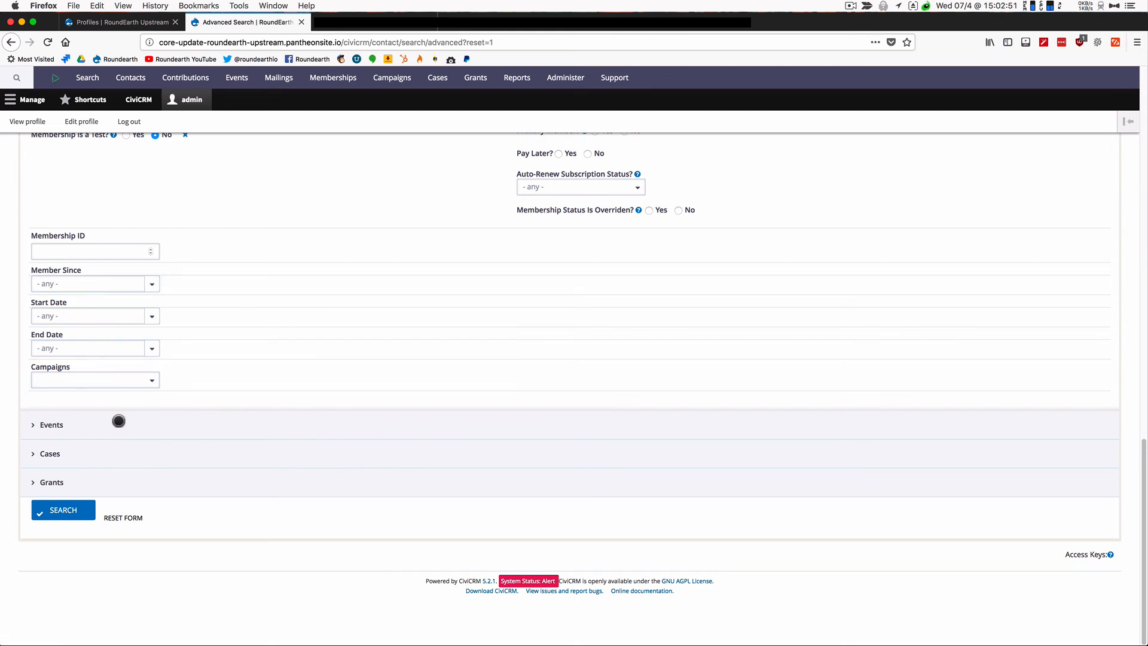
left_click(67, 509)
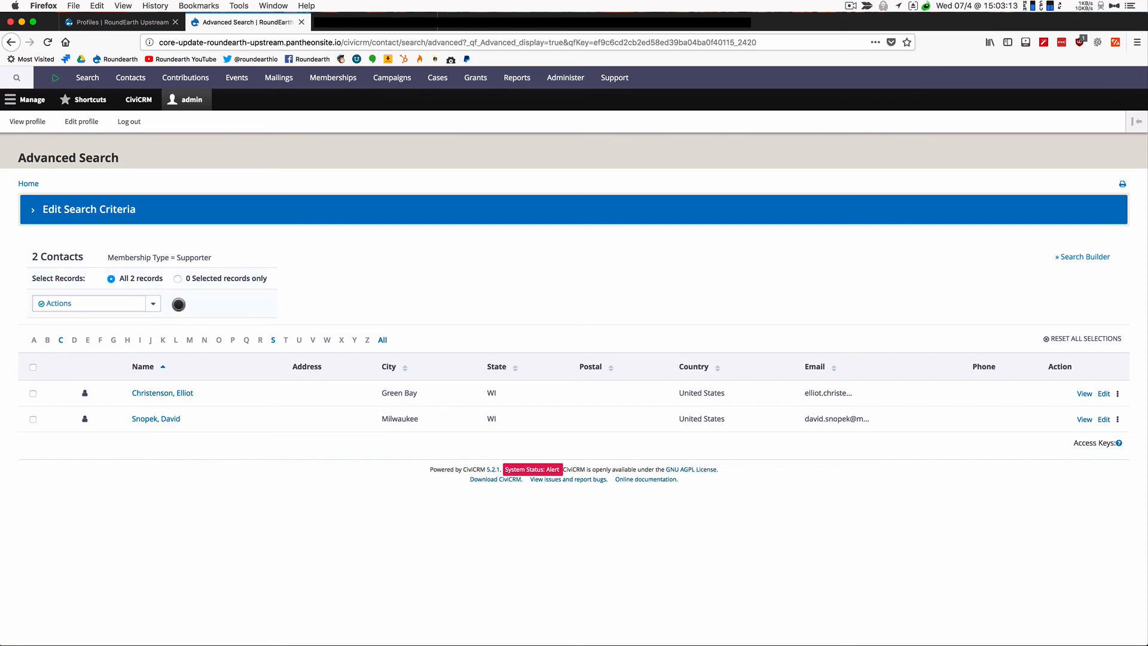
Create a smart group named "Supporter Smart Group" from all the found contacts, save it and return to its contact list
left_click(154, 303)
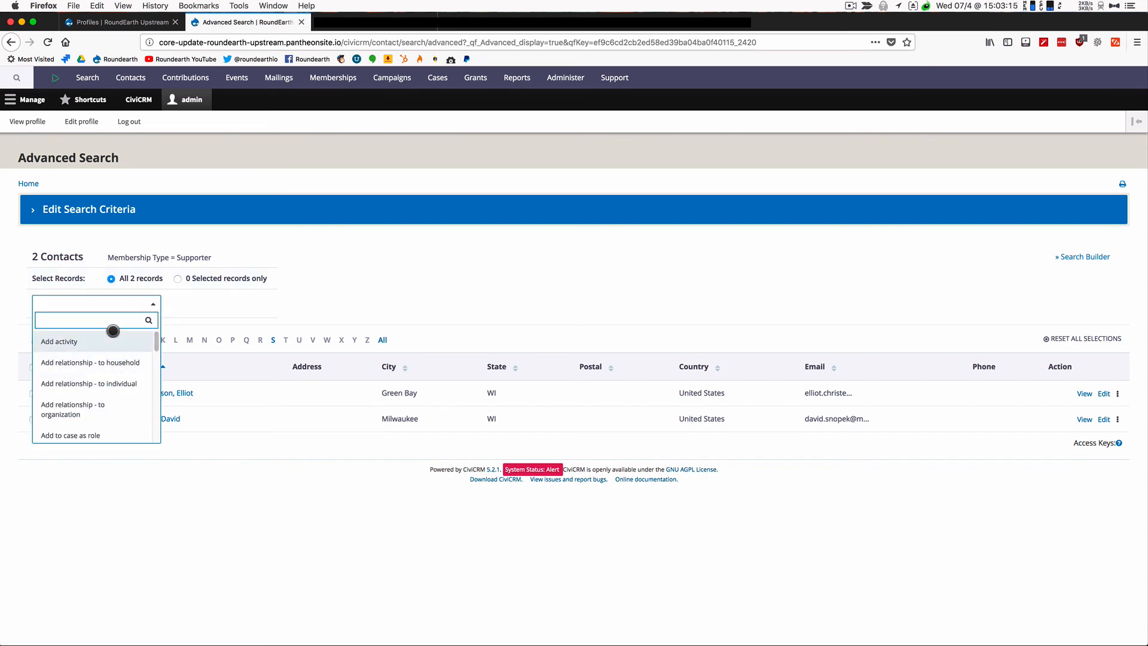
type("smart")
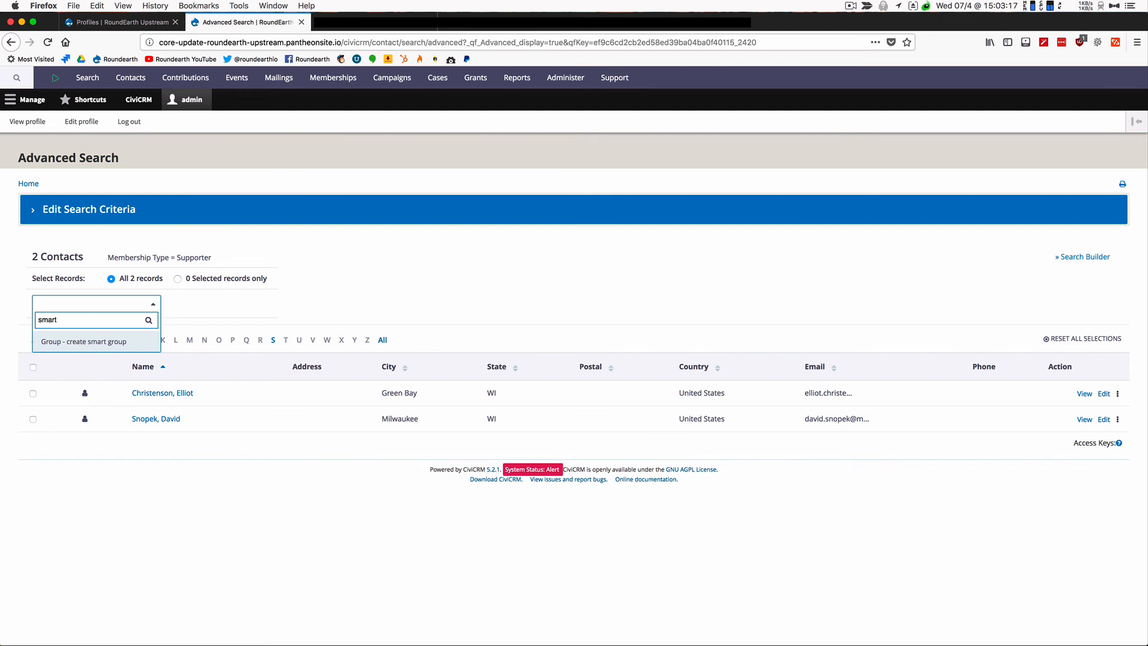
left_click(123, 339)
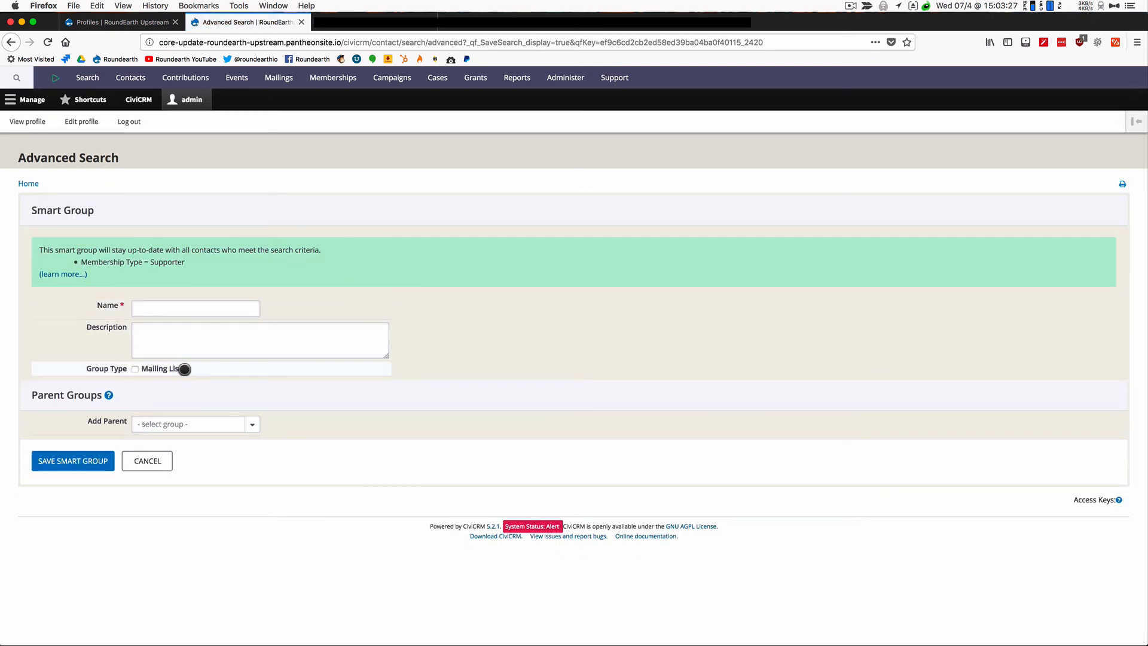
left_click(174, 306)
type("Supporters")
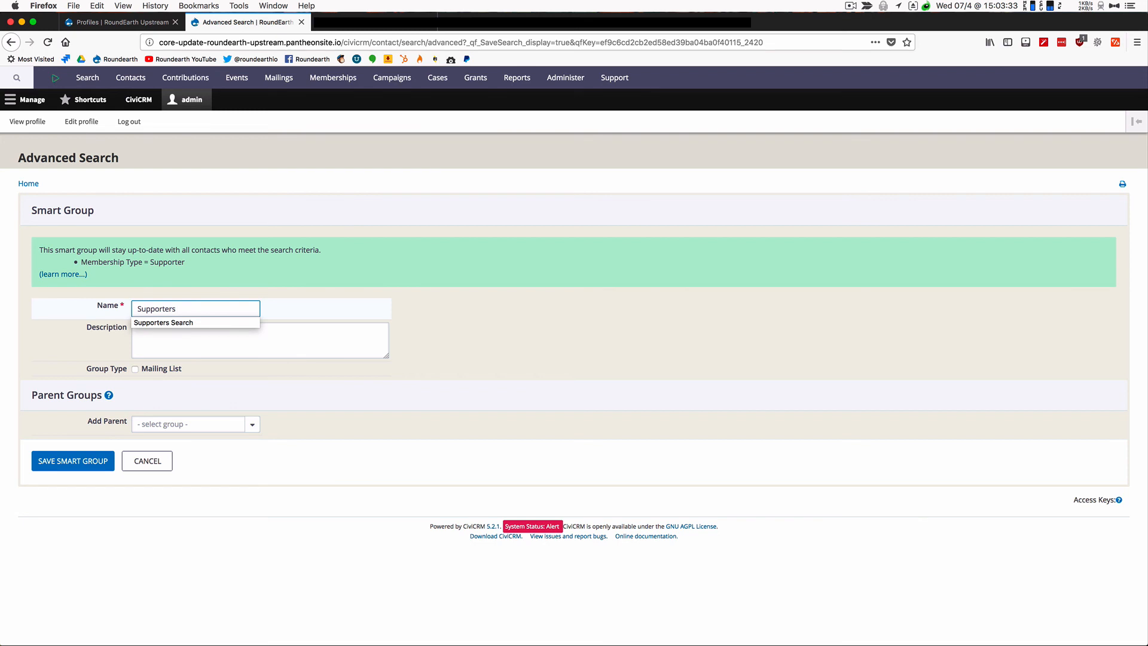
key("BackSpace")
key("Down")
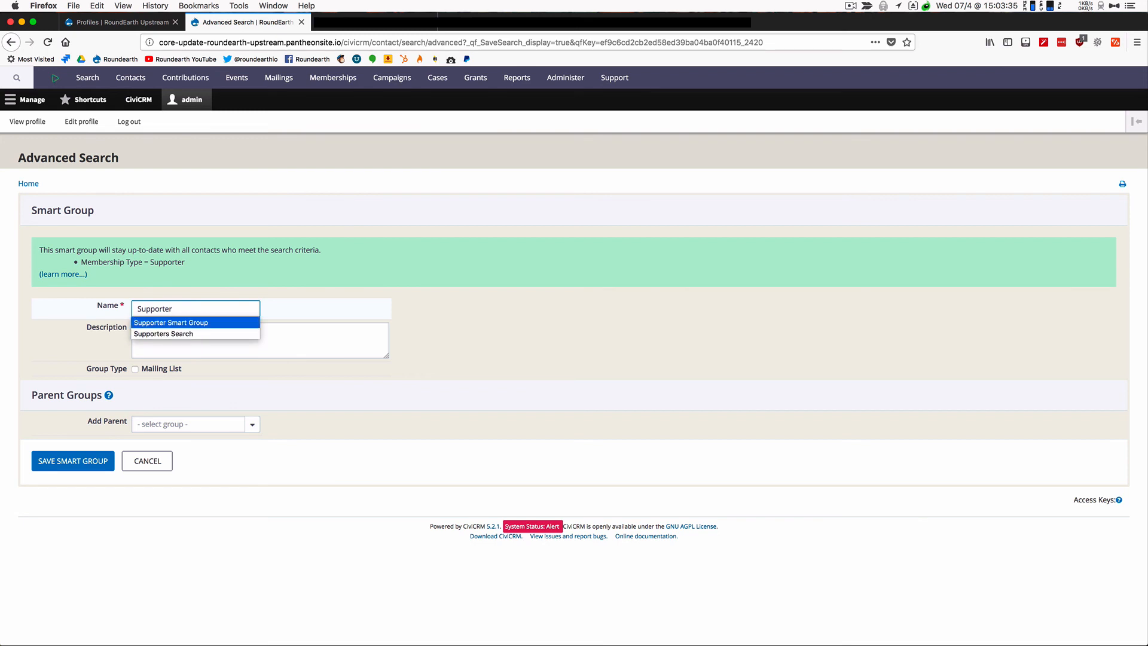
key("Return")
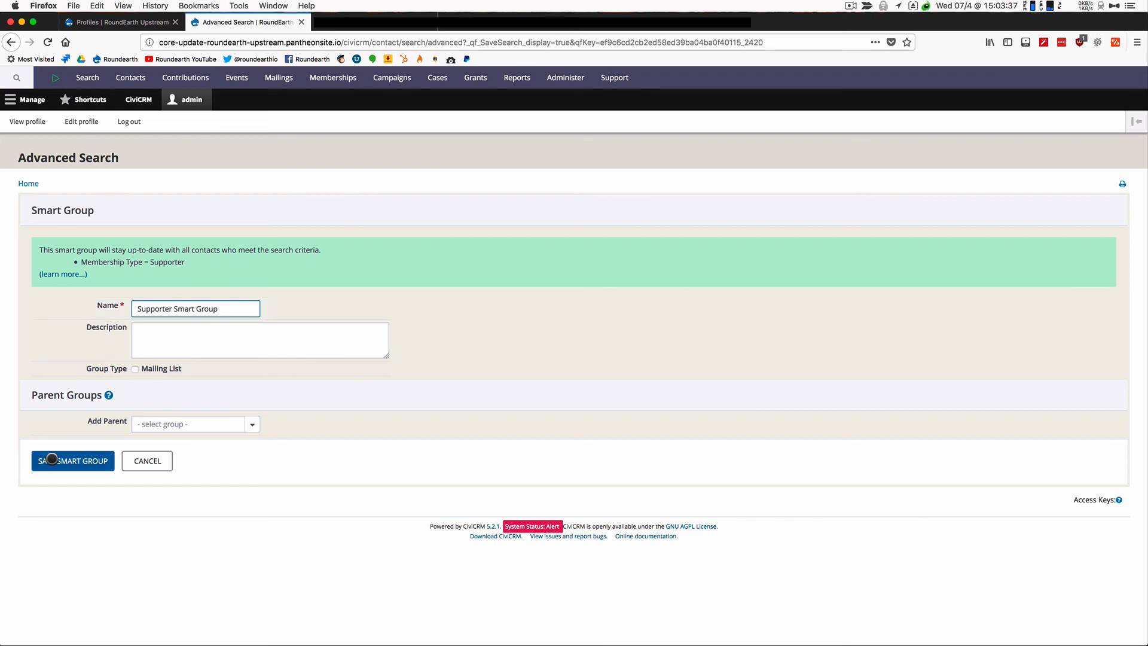
left_click(57, 459)
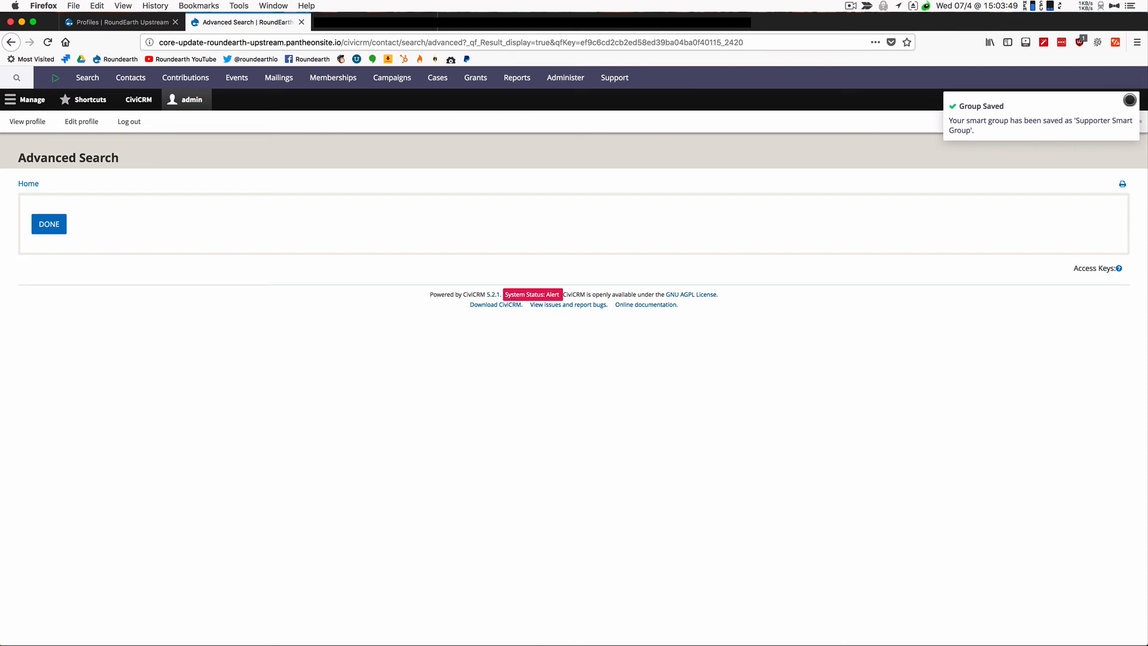
left_click(1130, 100)
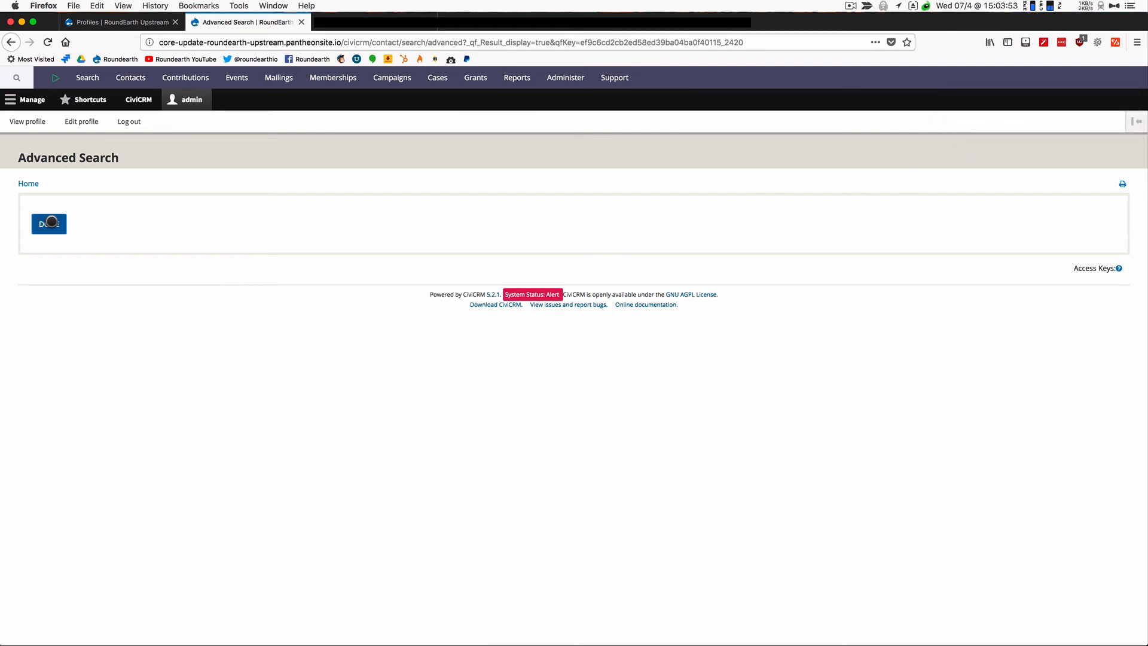
left_click(54, 223)
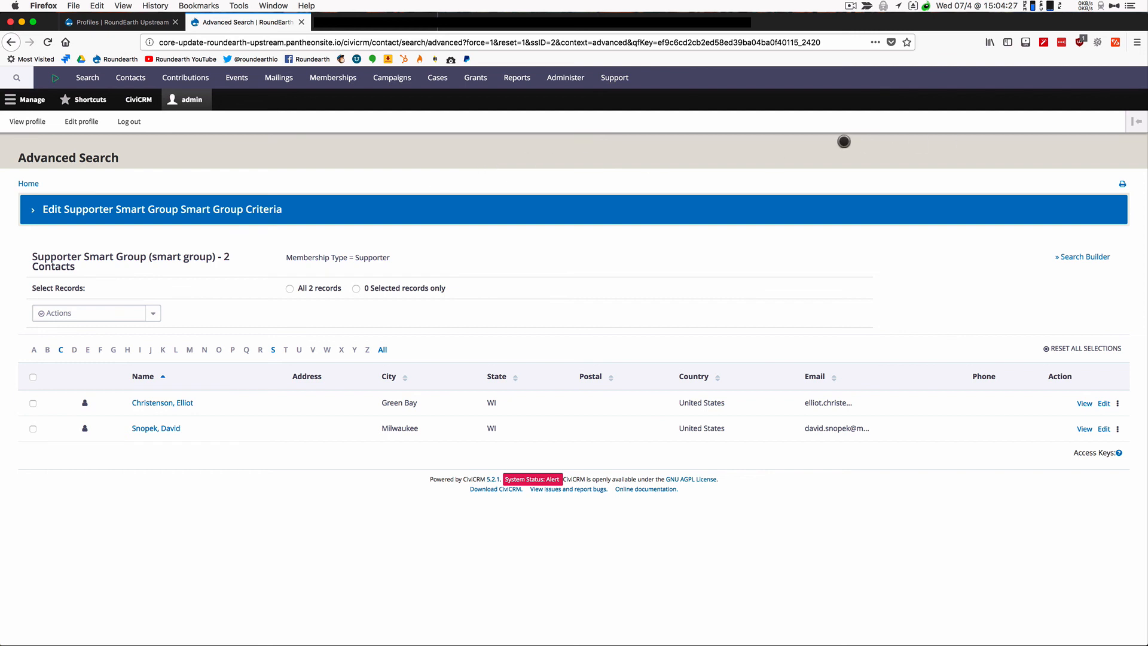
Open the administration list of profiles used for customizing data and screens
left_click(573, 75)
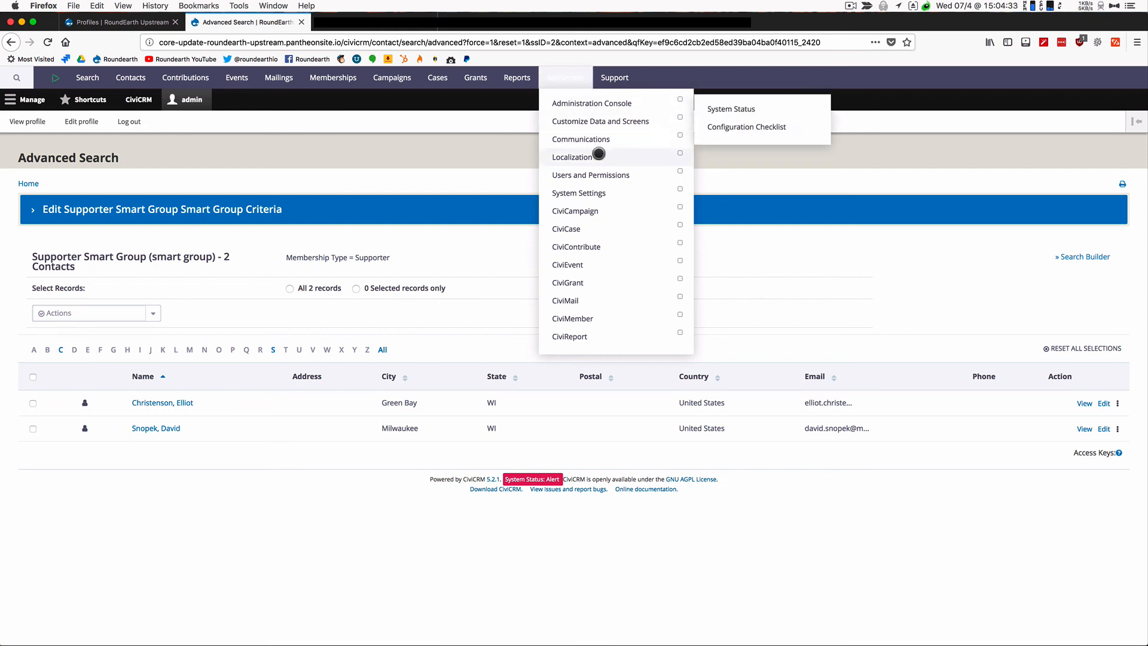
mouse_move(600, 195)
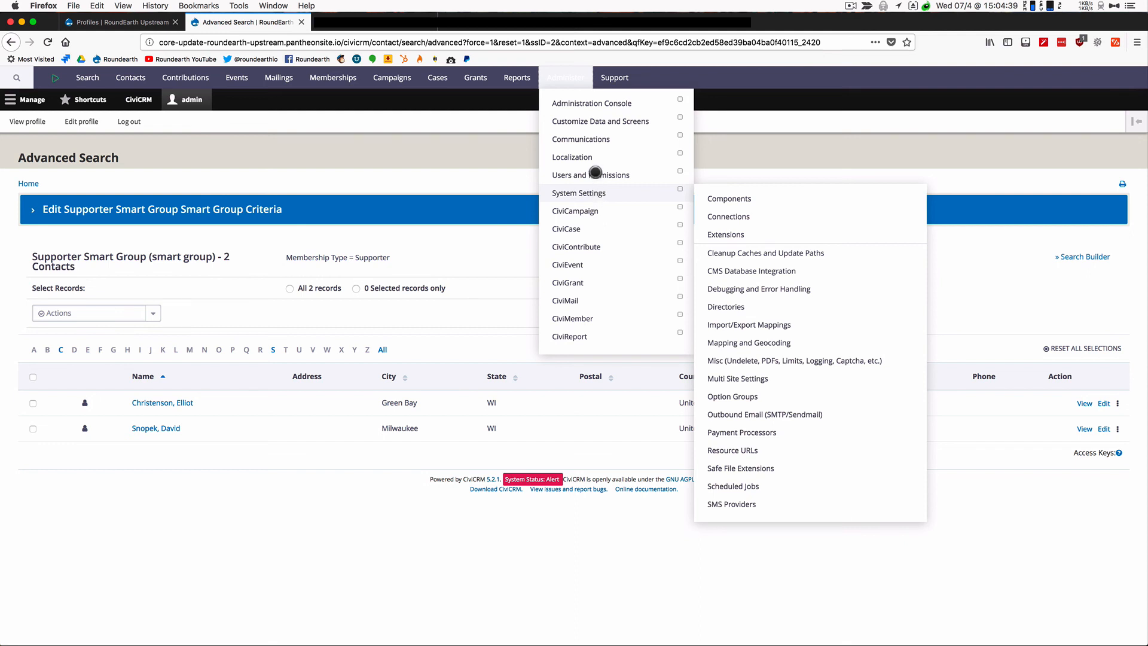
mouse_move(586, 177)
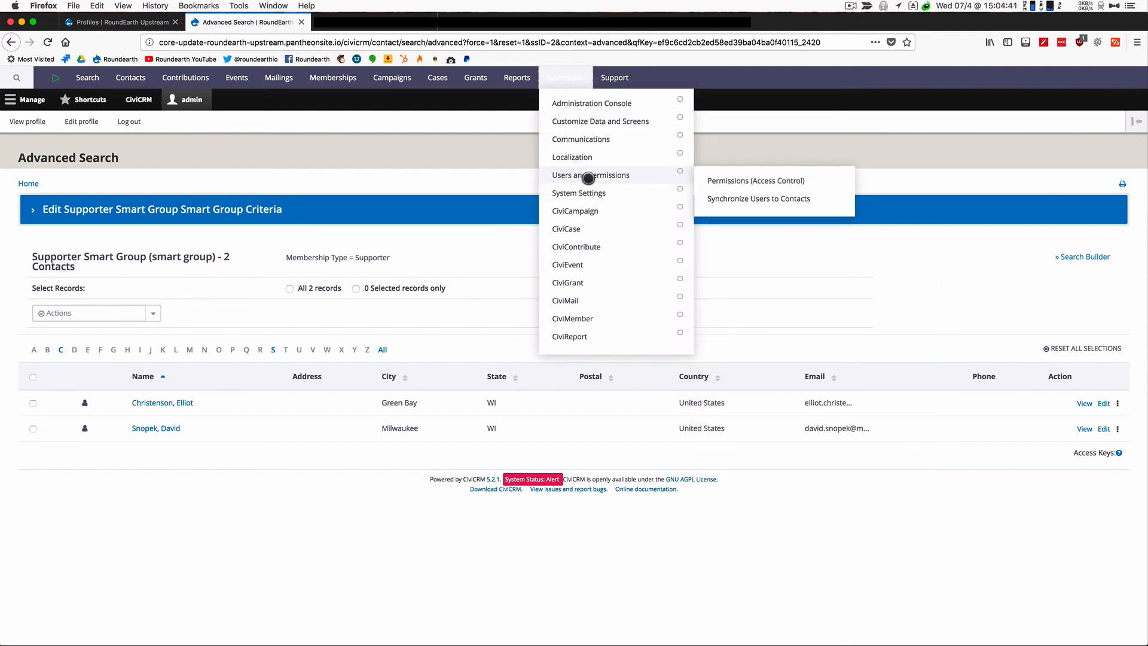
mouse_move(590, 125)
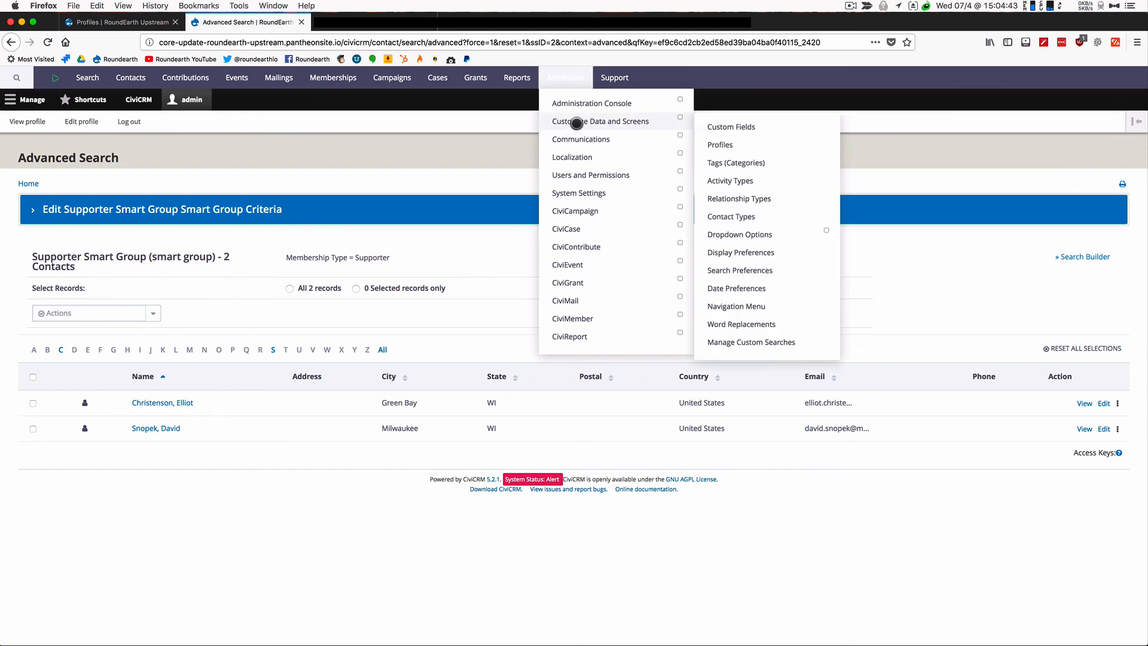
left_click(739, 143)
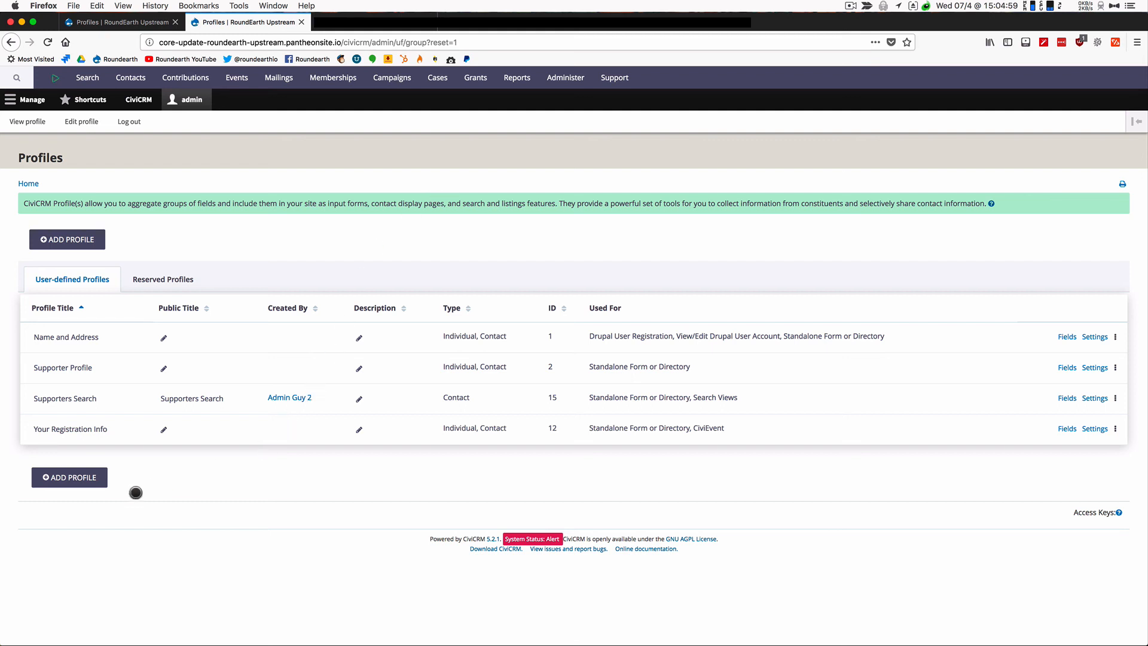
Delete the existing Supporters Search profile and confirm the deletion
left_click(1115, 397)
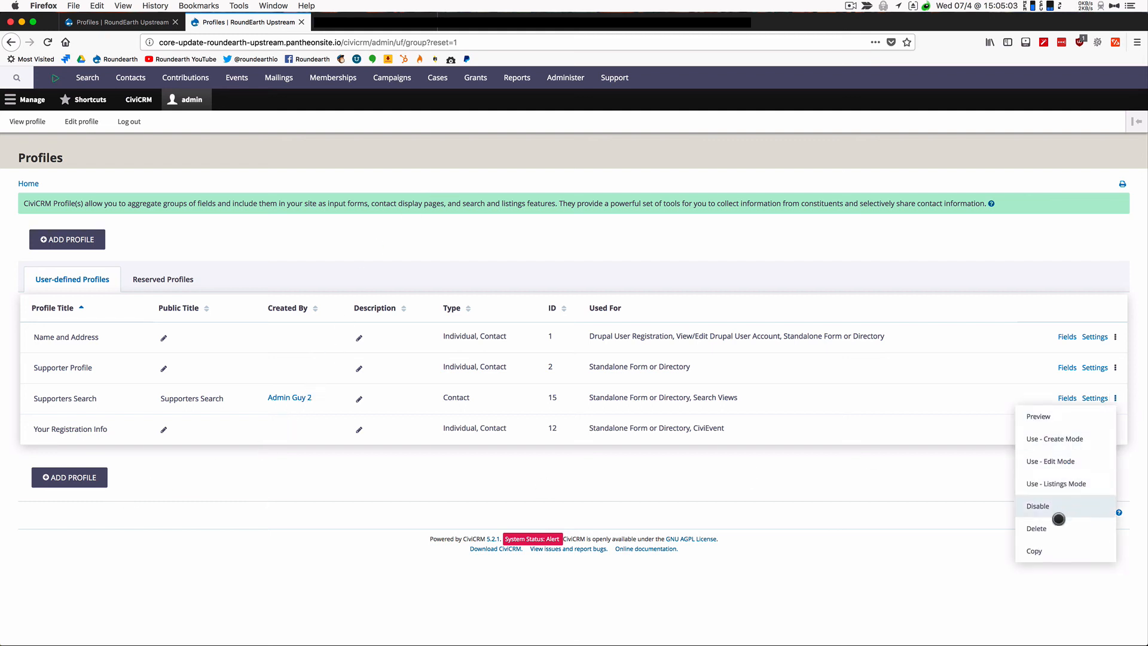
left_click(1021, 525)
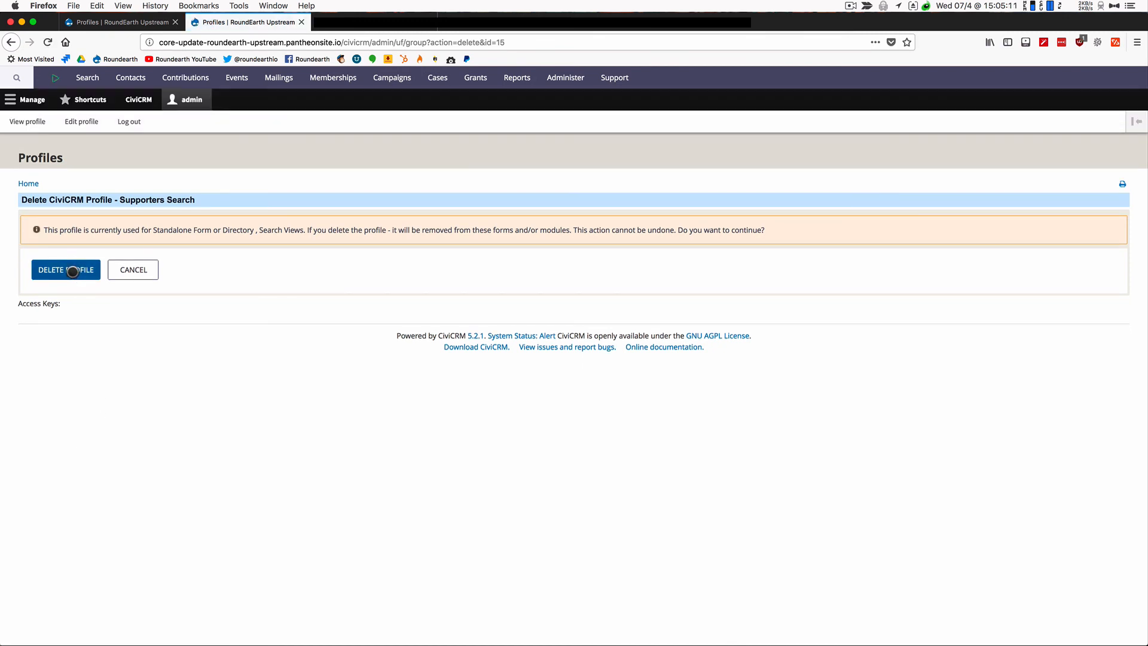
left_click(73, 272)
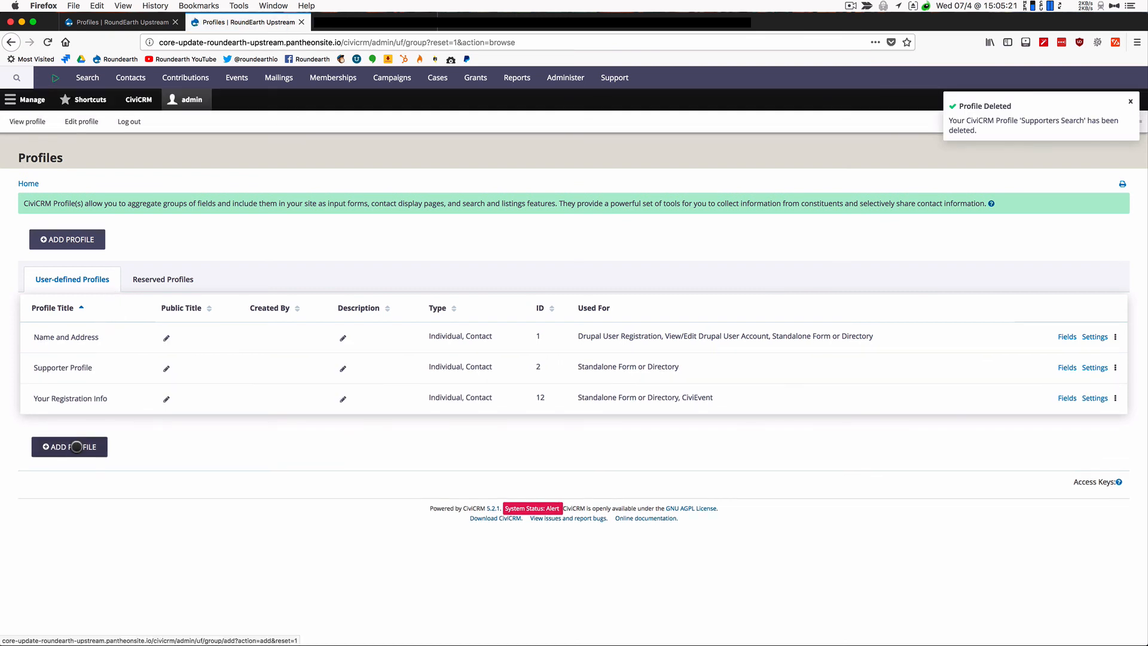
Start a new profile and name it "Supporters Search", dismissing the form-fill suggestion
left_click(76, 447)
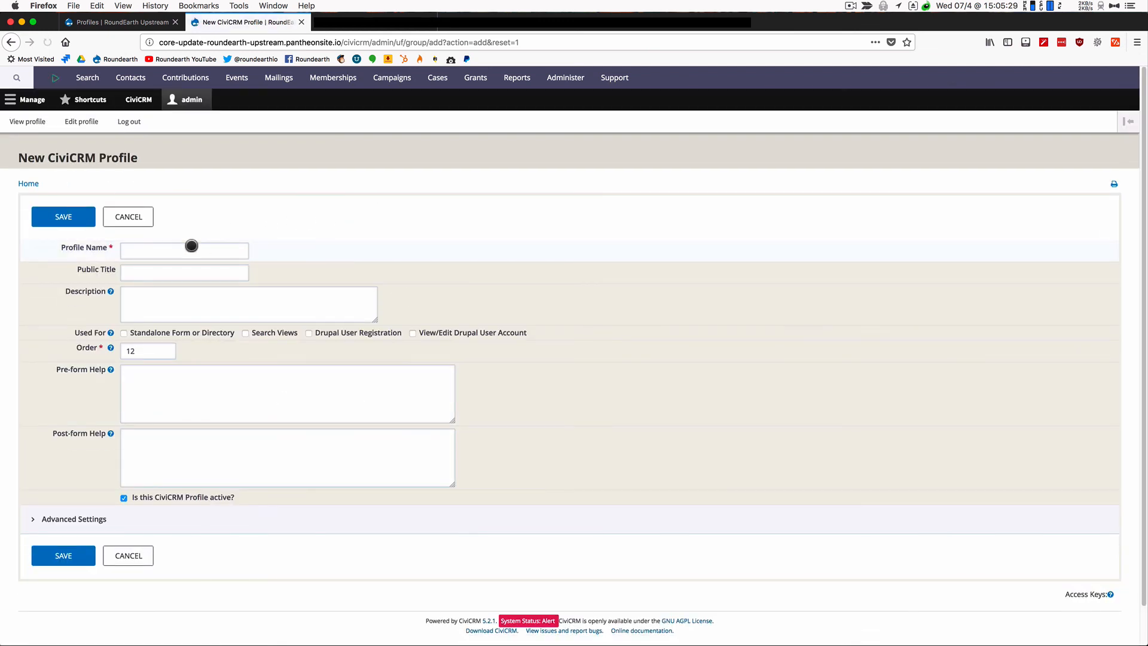
left_click(192, 246)
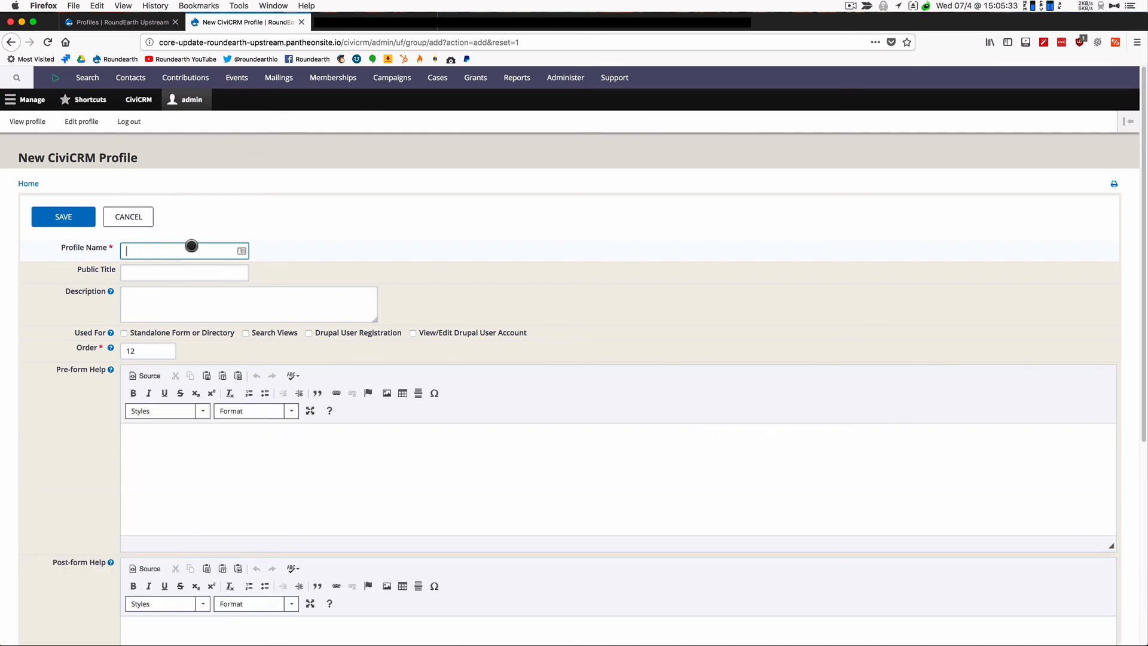
type("Sup")
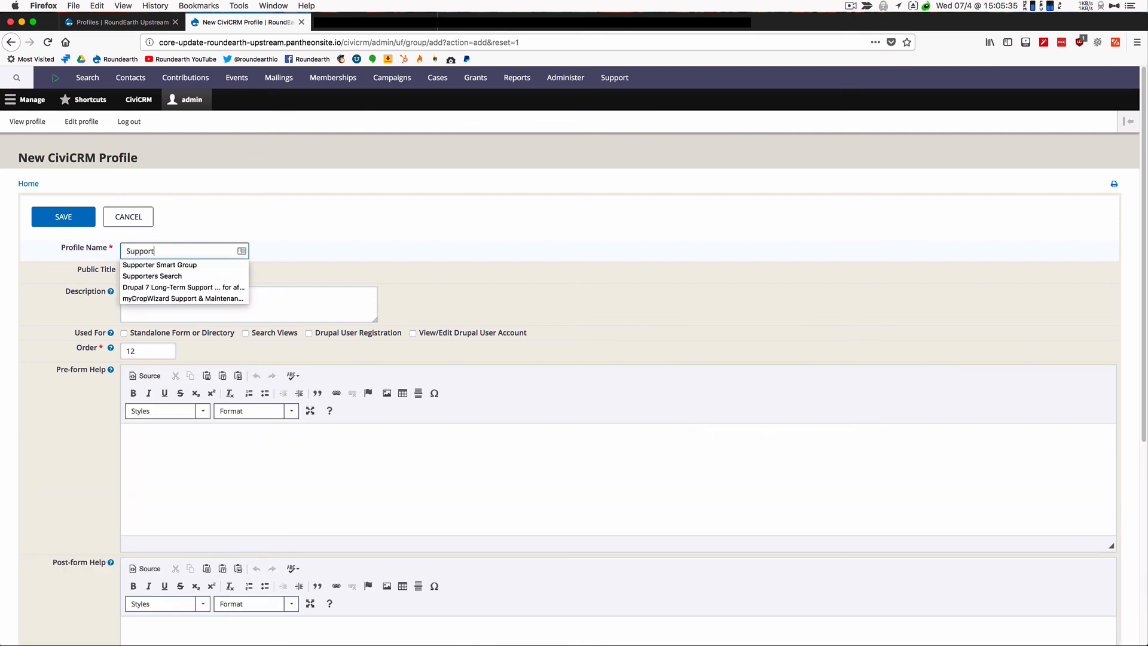
type("port")
key("Down")
key("Down")
key("Return")
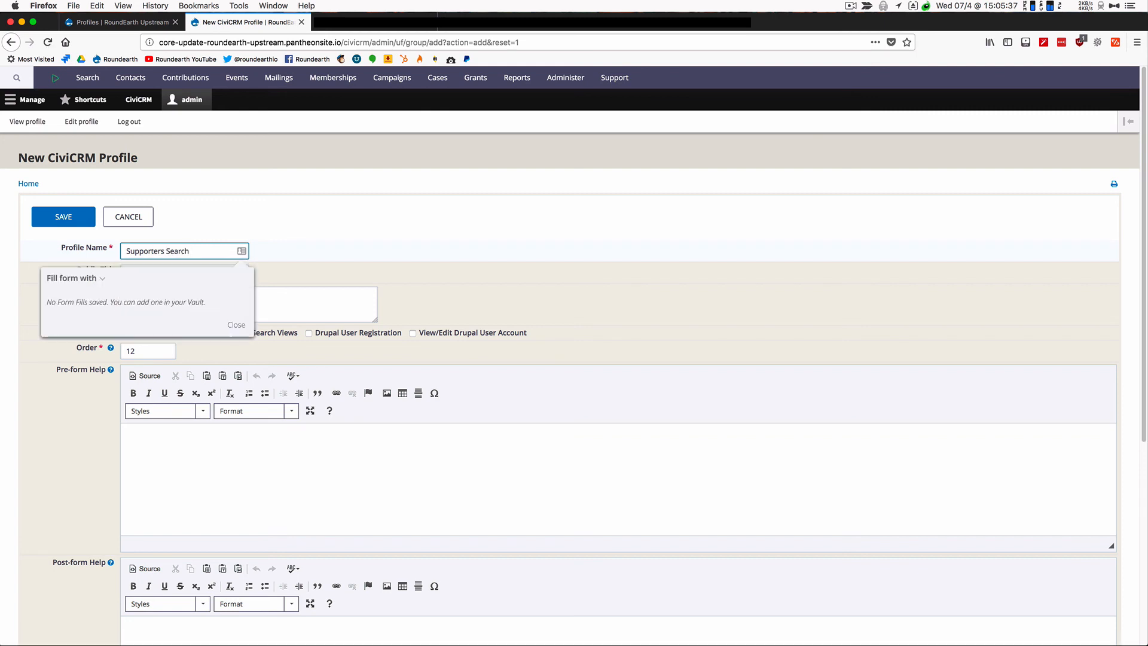
left_click(236, 325)
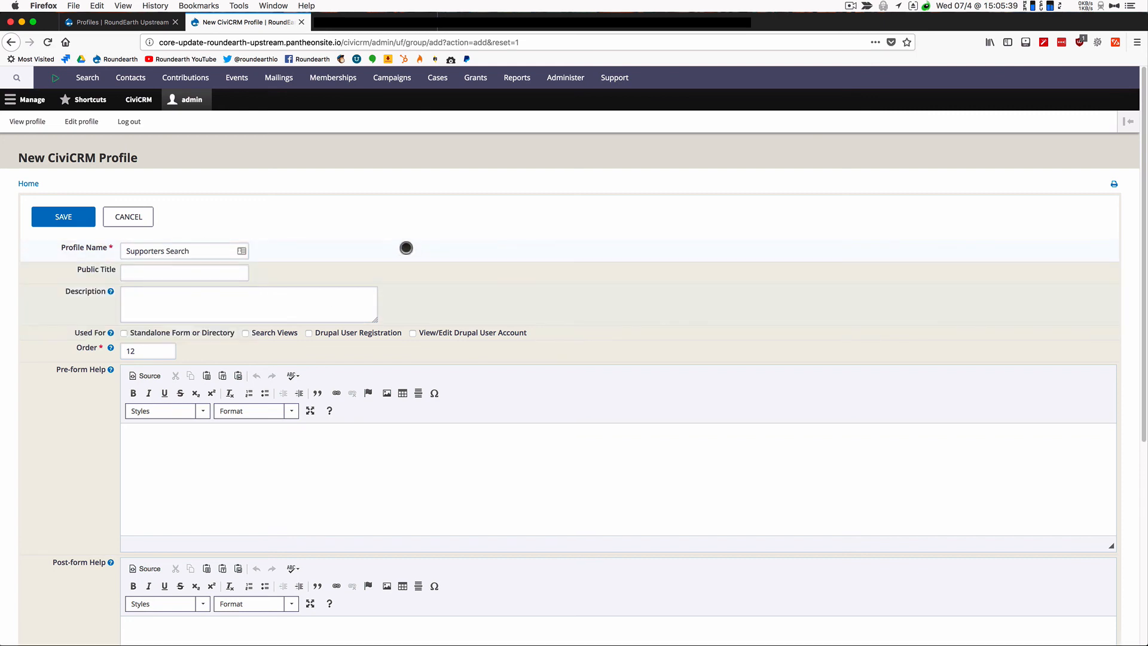
Enter "Supporters Search" as the new profile's public title
left_click(155, 277)
type("Supp")
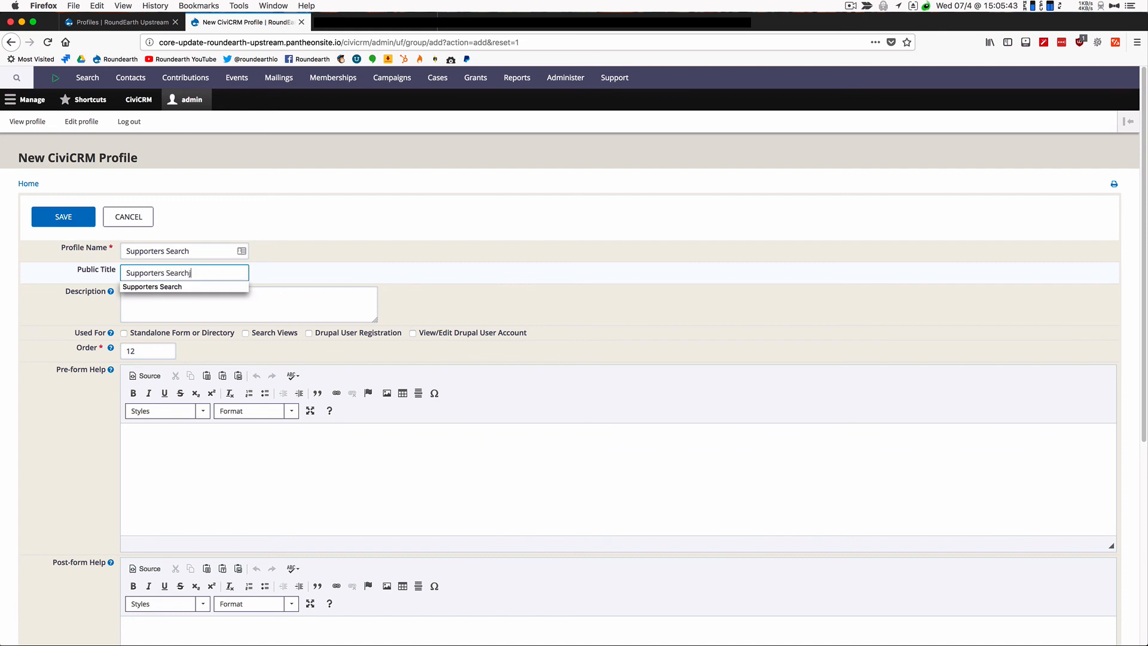
type("orters Search")
left_click(305, 258)
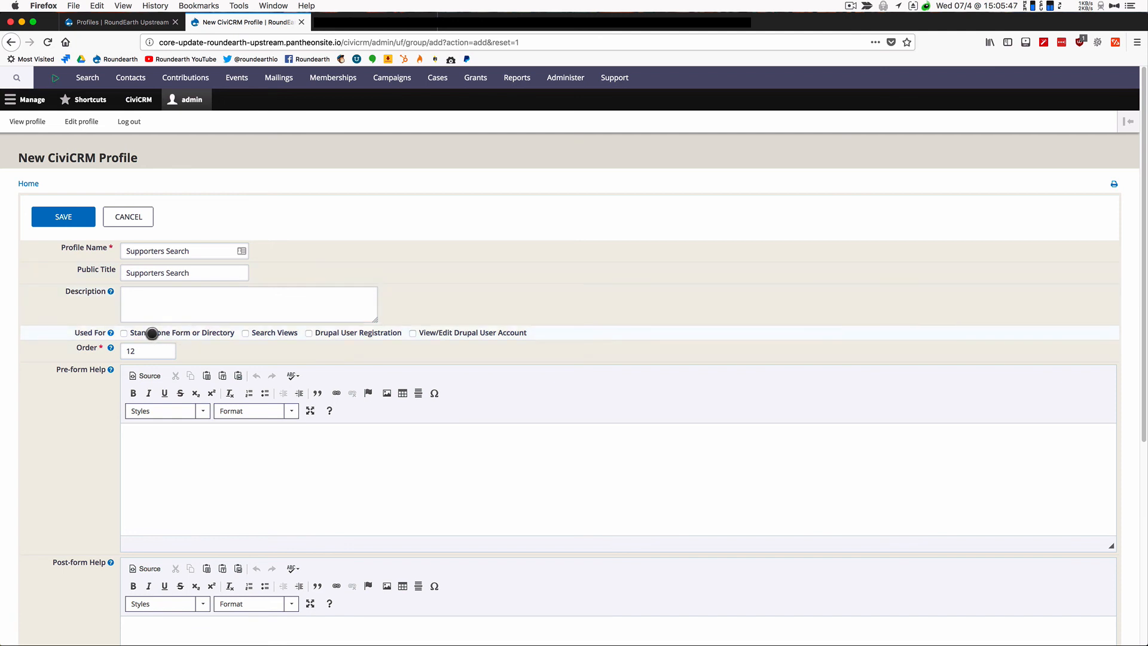
Read the help on profile uses, then enable Search Views and Standalone Form or Directory for the profile
left_click(110, 332)
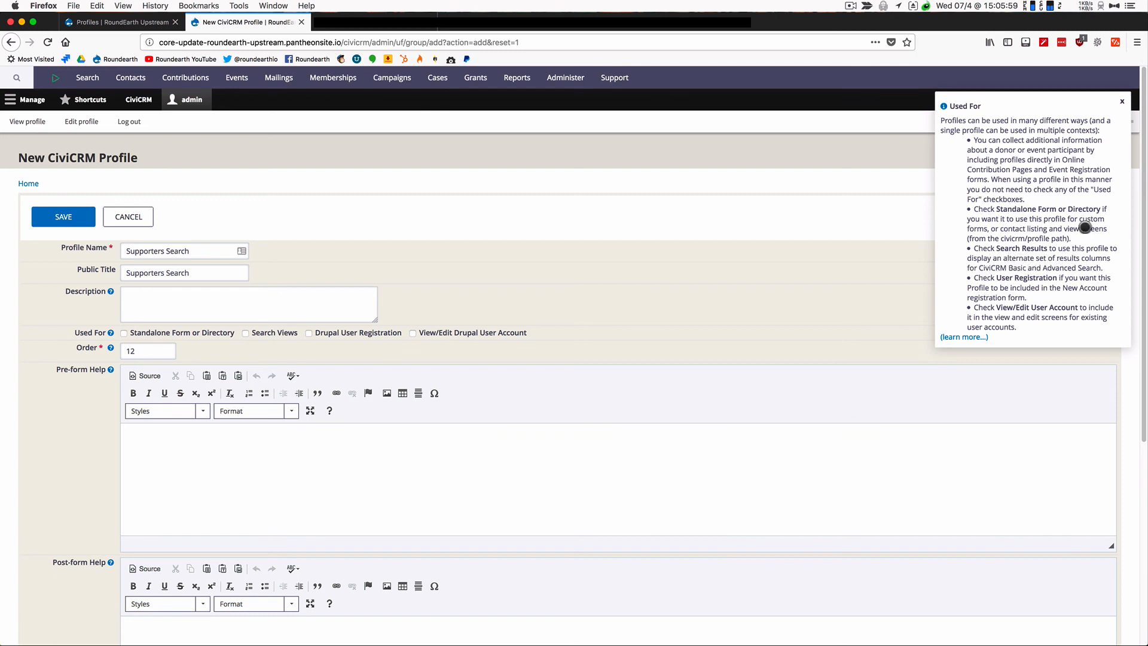
left_click(1122, 101)
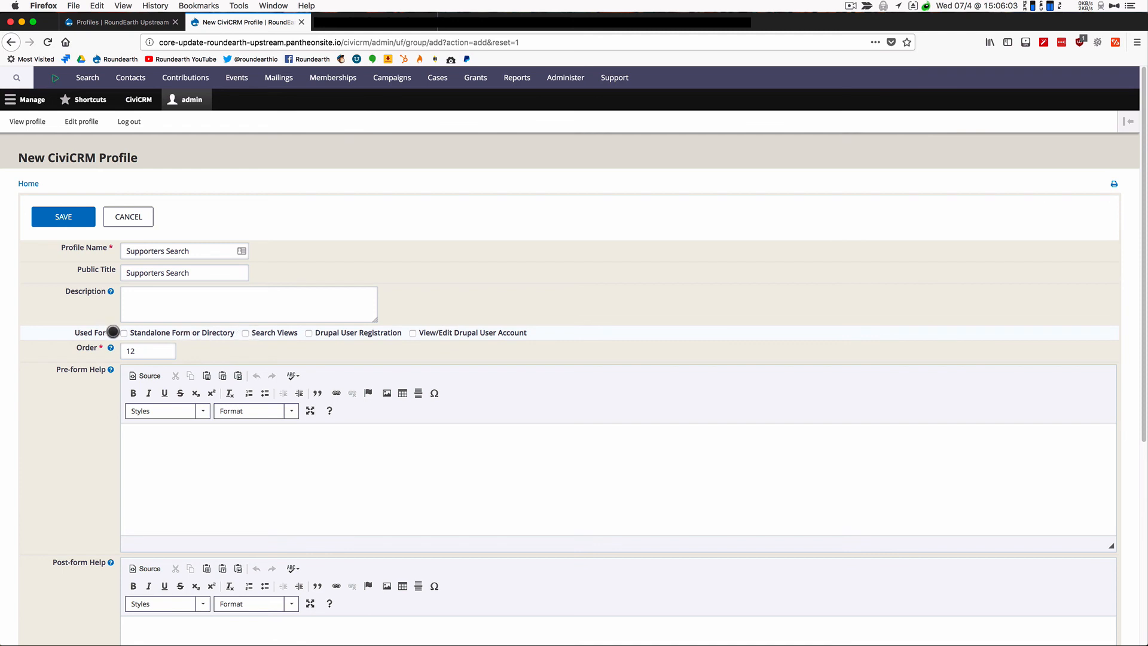
left_click(247, 332)
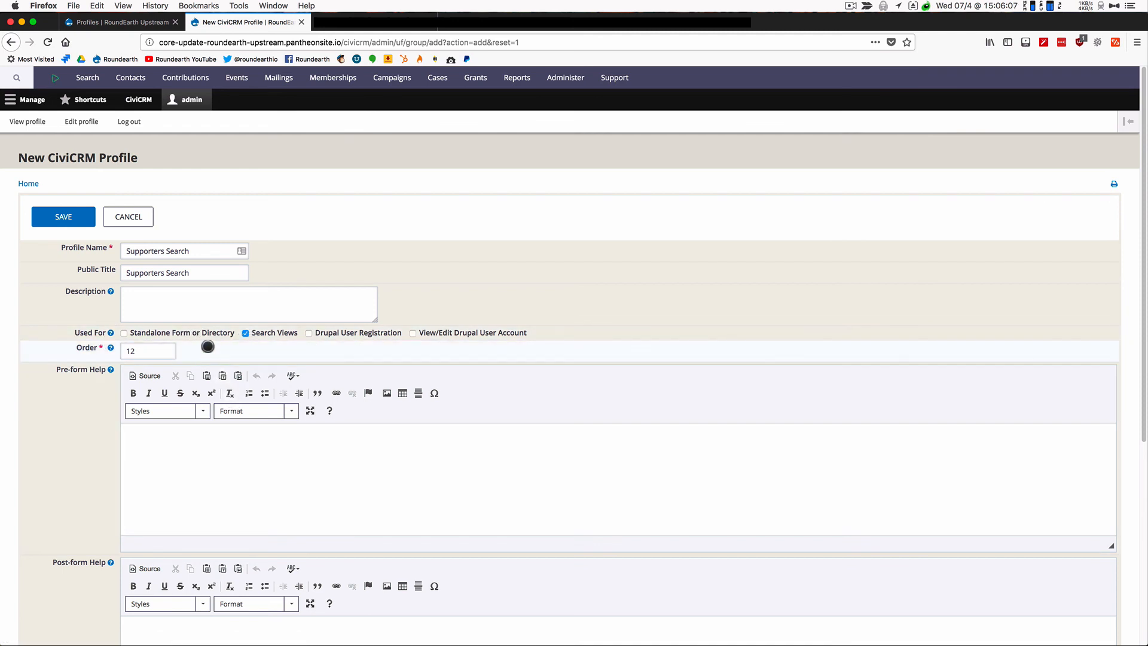
left_click(124, 333)
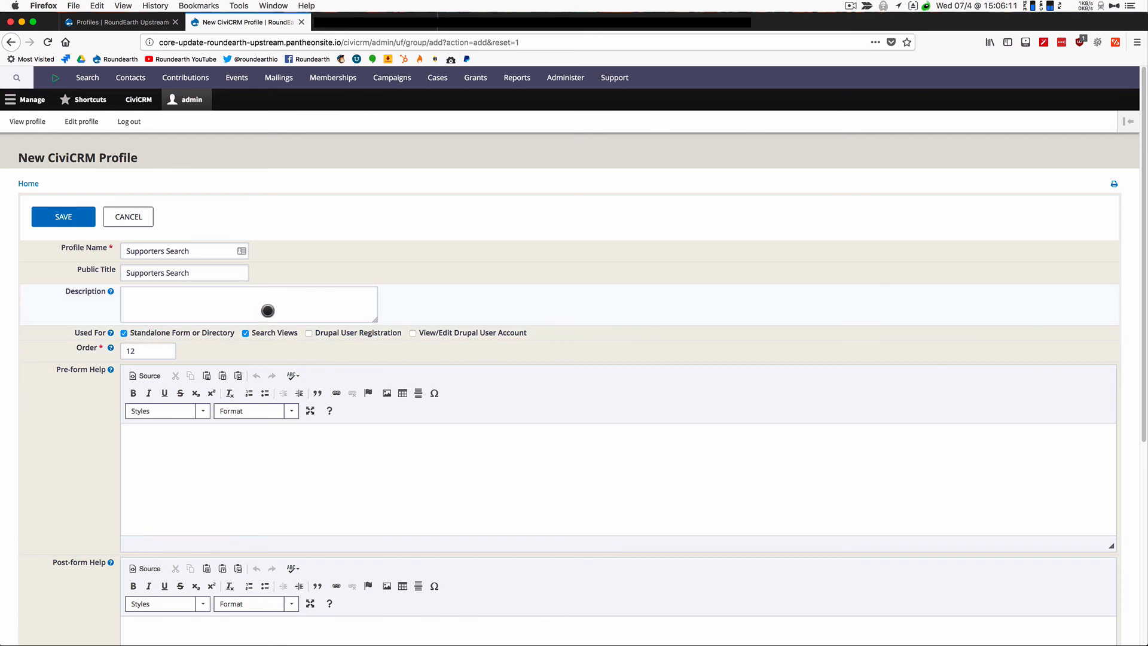
In the profile's advanced settings, limit listings to the Supporter Smart Group
scroll(251, 508, "down", 3)
scroll(237, 535, "down", 5)
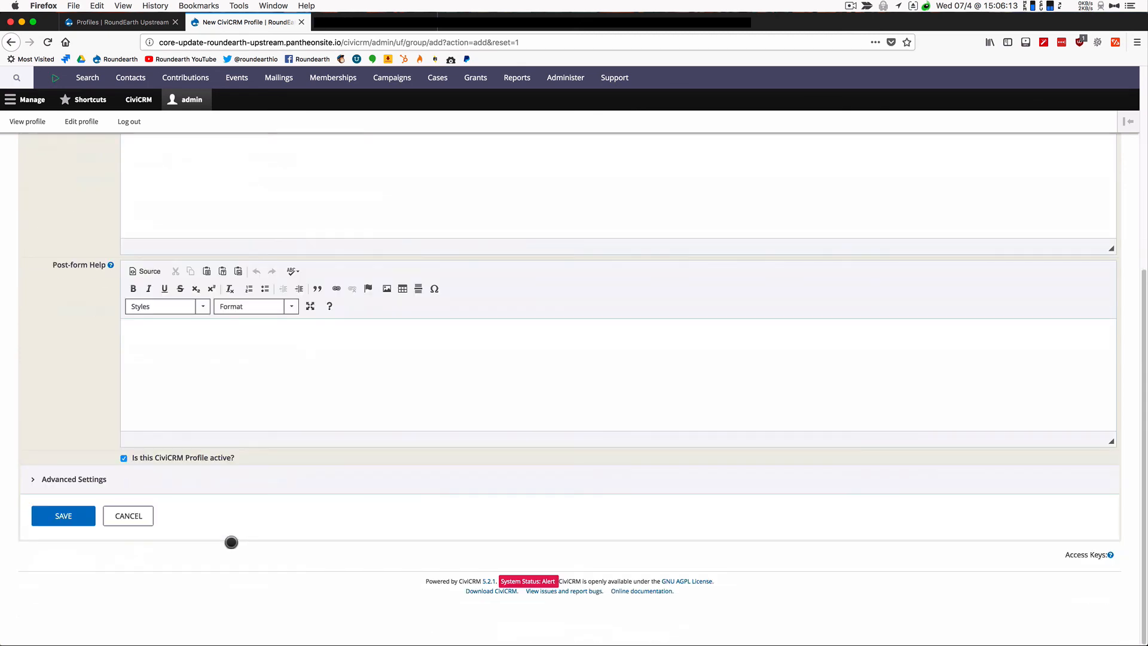
left_click(107, 479)
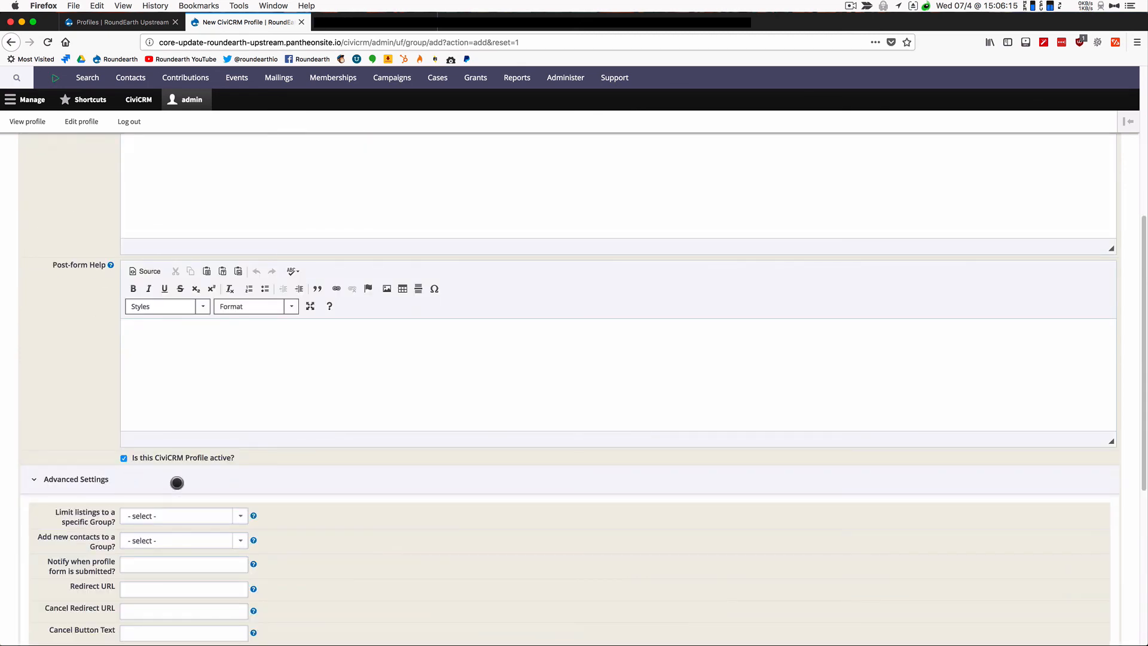
scroll(108, 480, "down", 3)
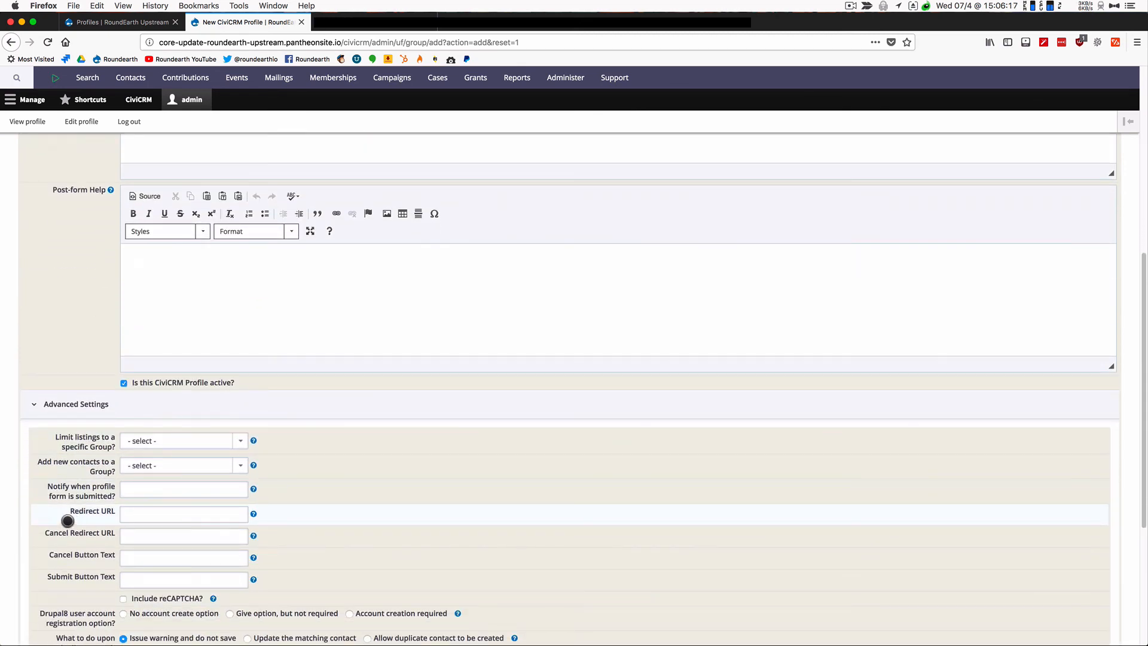
scroll(90, 503, "down", 1)
scroll(80, 512, "up", 10)
scroll(81, 506, "down", 2)
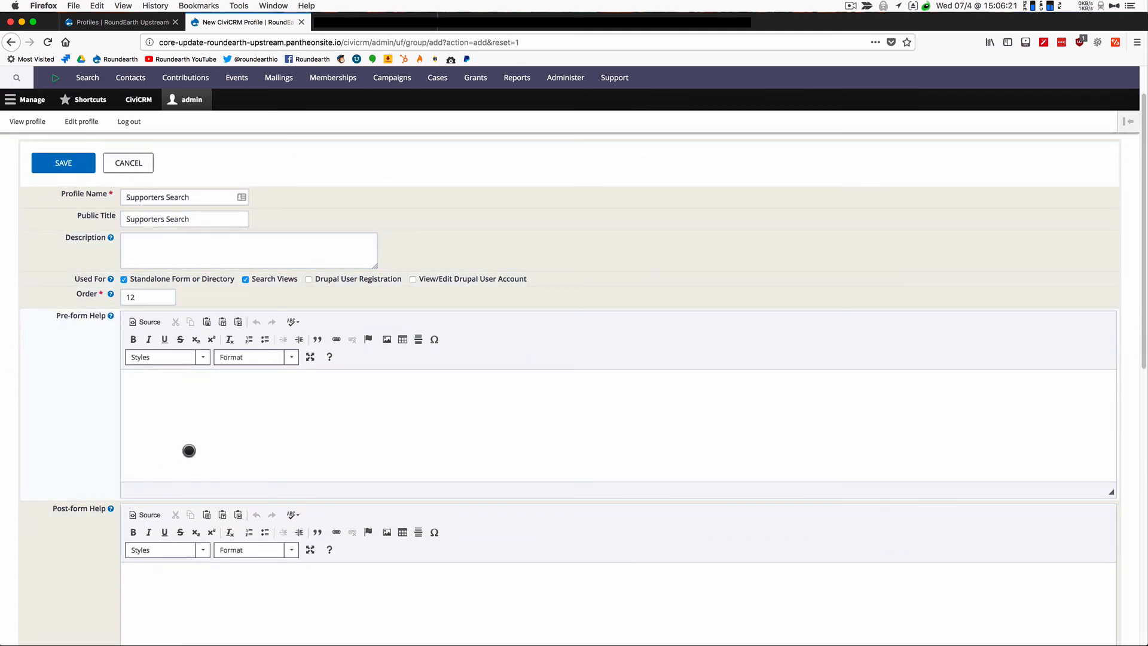
scroll(112, 353, "down", 7)
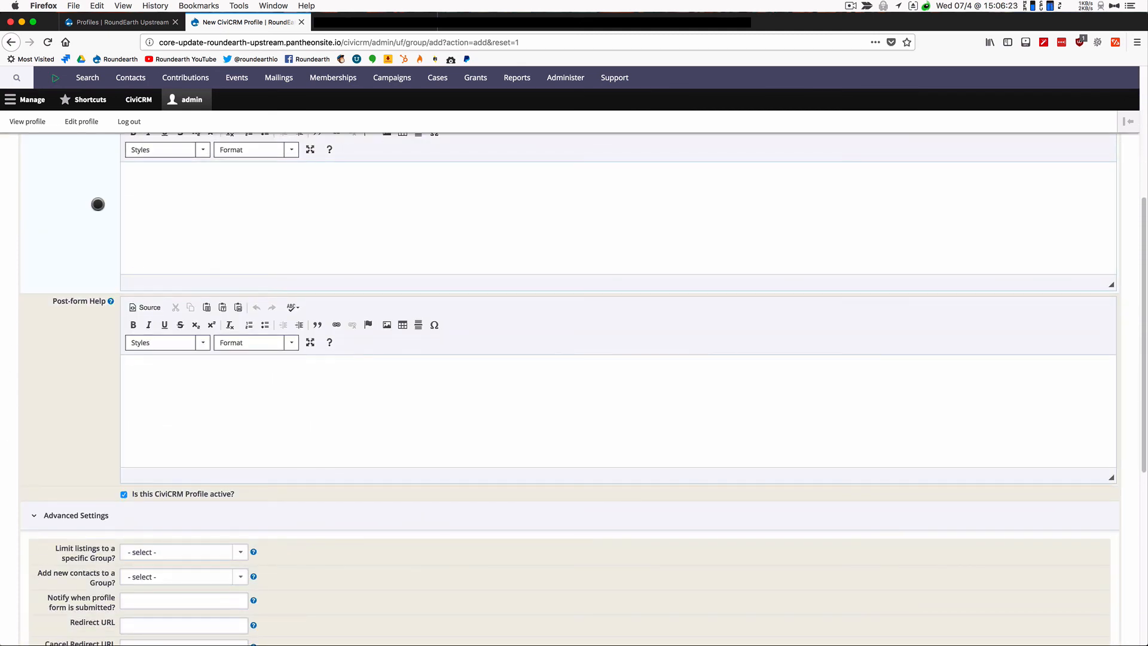
left_click(241, 552)
left_click(240, 553)
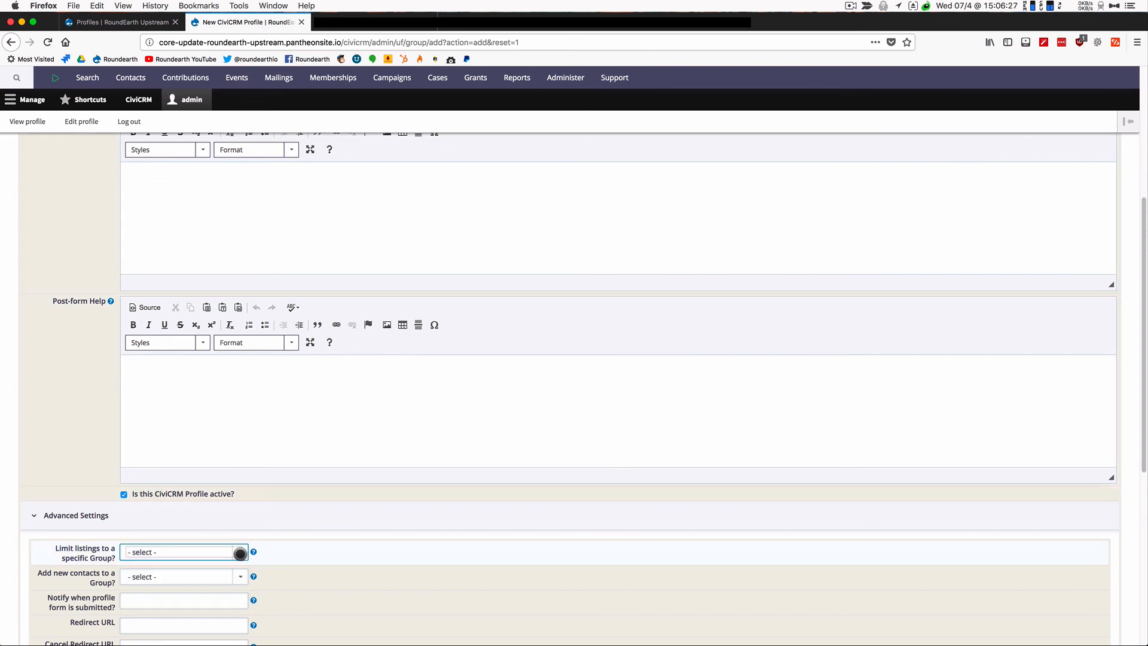
left_click(240, 553)
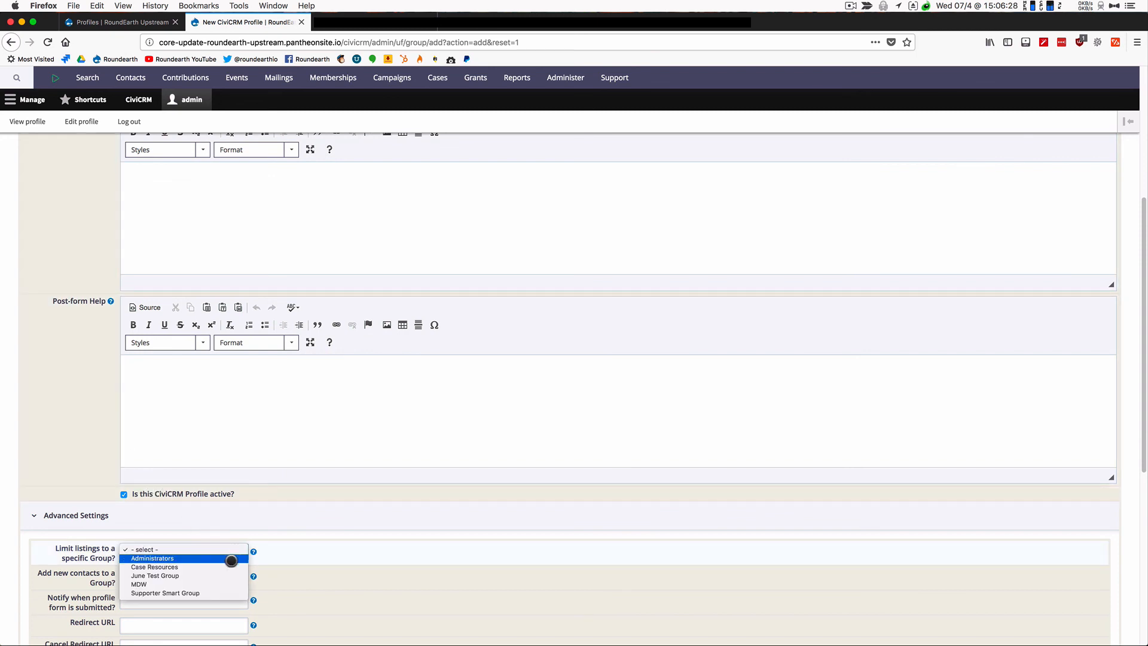
left_click(213, 592)
Review the profile's usage options and advanced settings, then save the profile
scroll(99, 392, "up", 5)
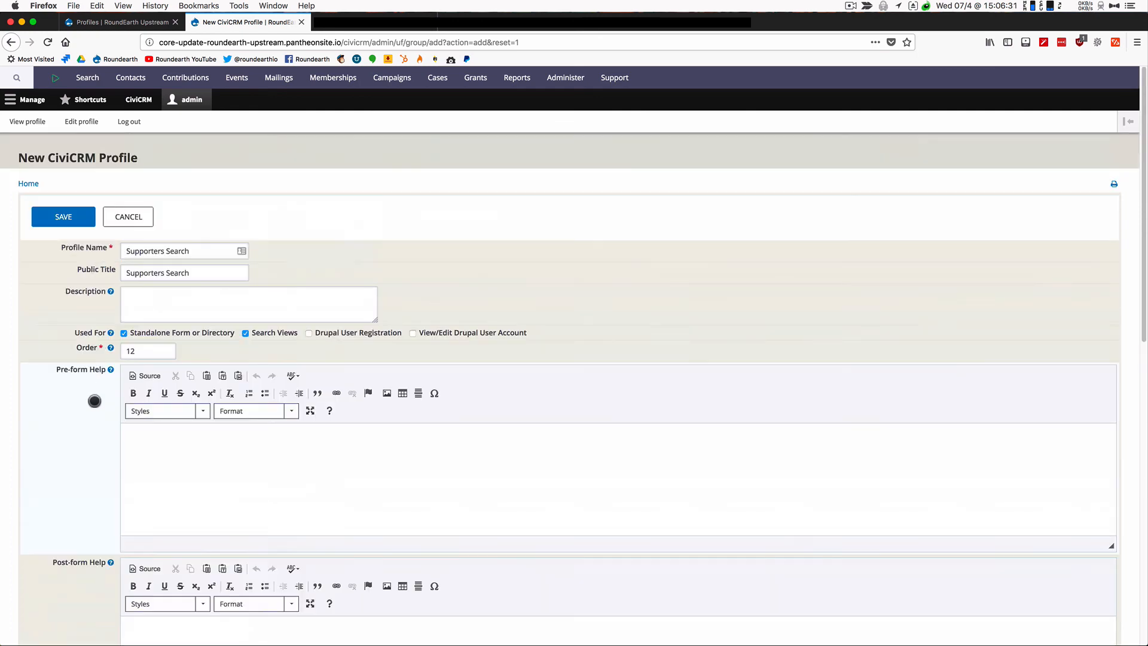
scroll(95, 408, "down", 4)
scroll(69, 413, "down", 6)
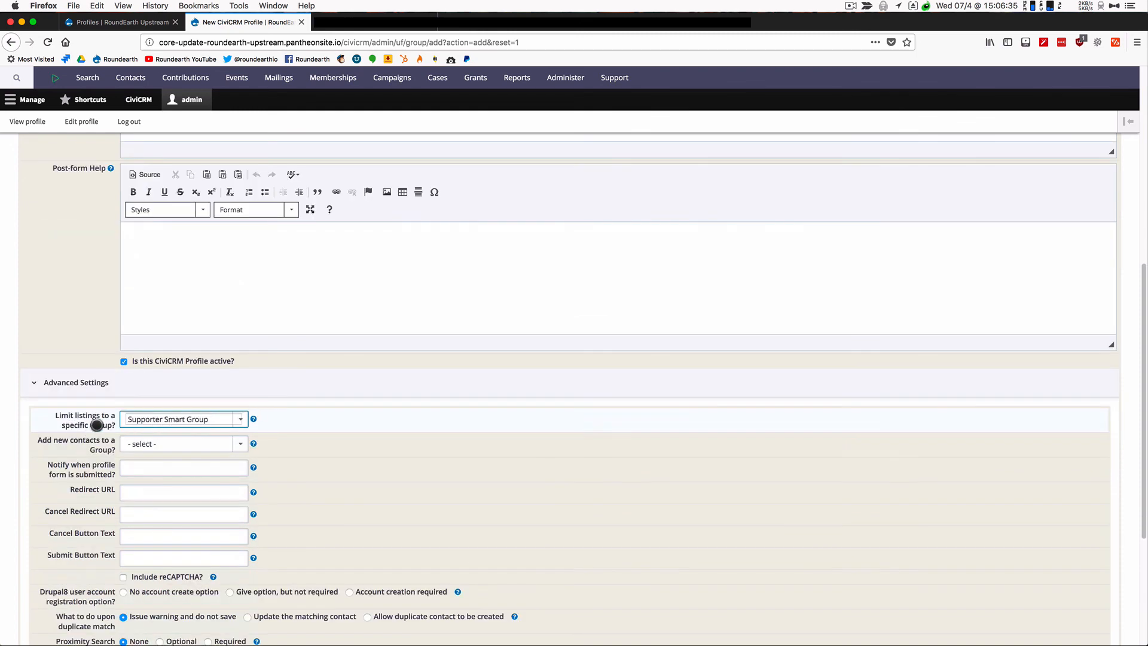
scroll(287, 459, "down", 5)
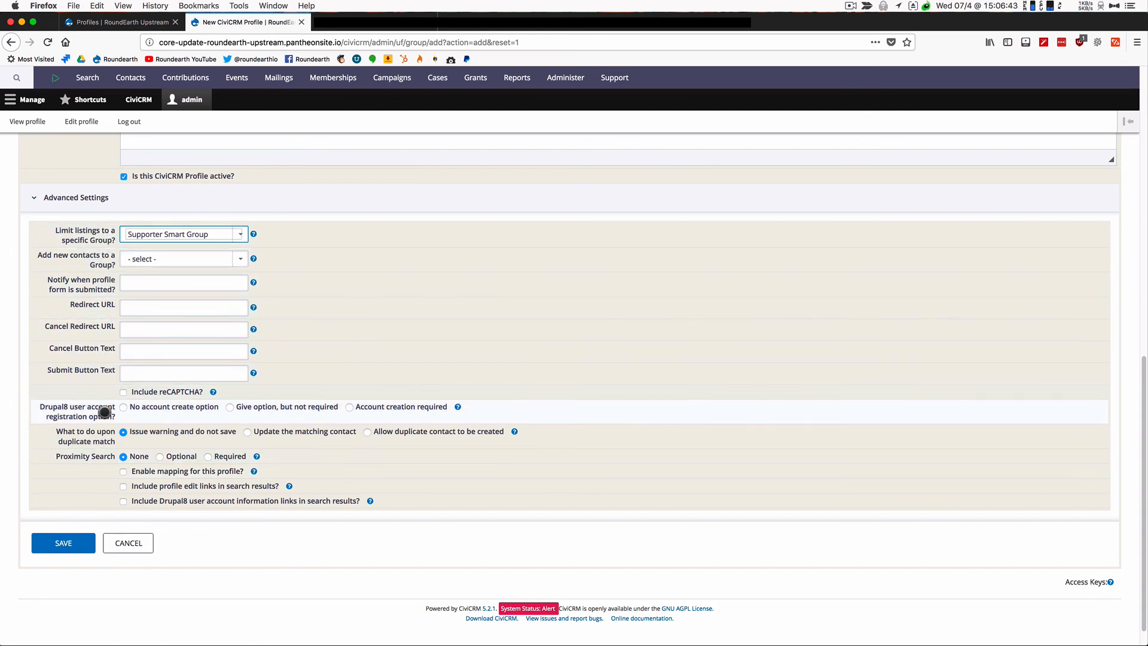
scroll(105, 422, "up", 15)
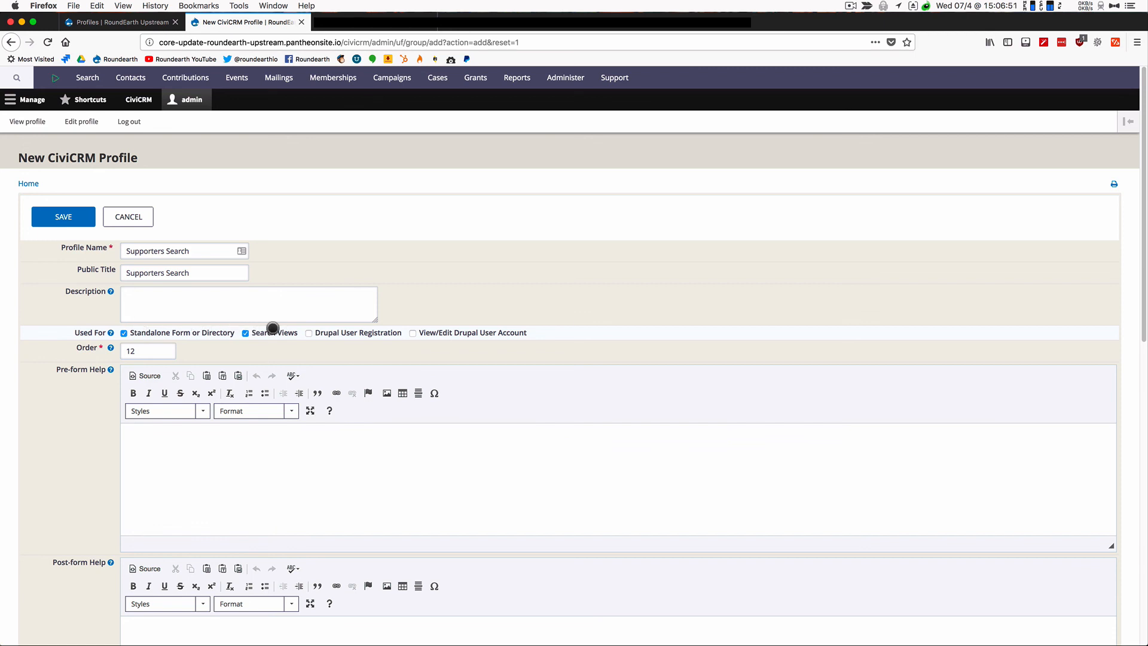
left_click(245, 333)
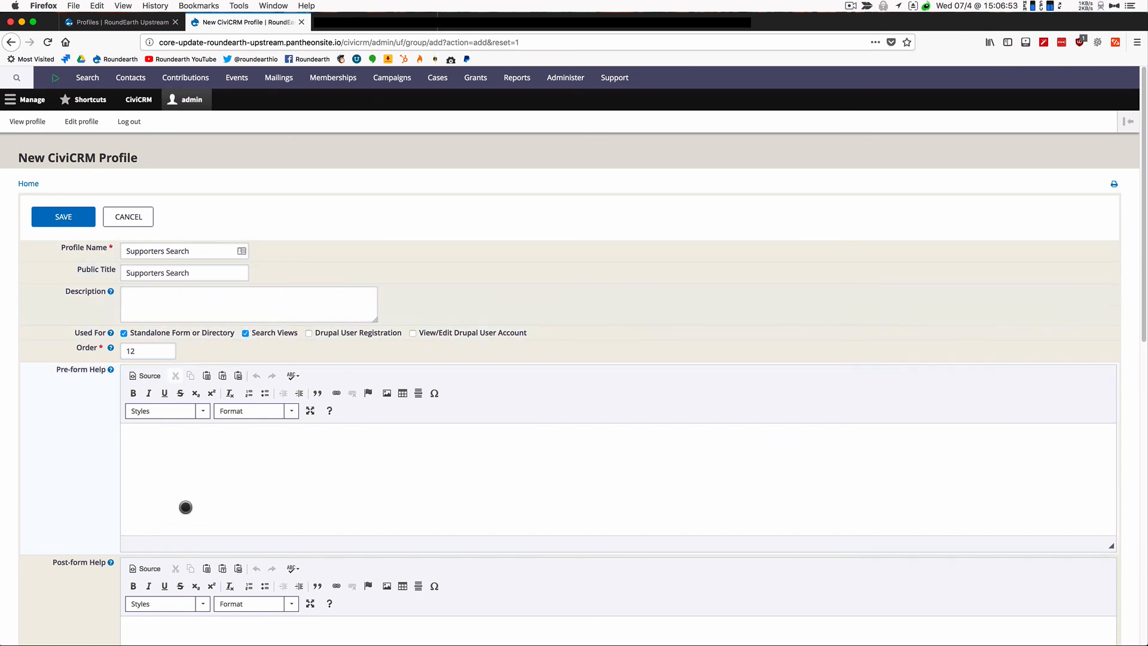
scroll(185, 515, "down", 2)
scroll(180, 523, "down", 5)
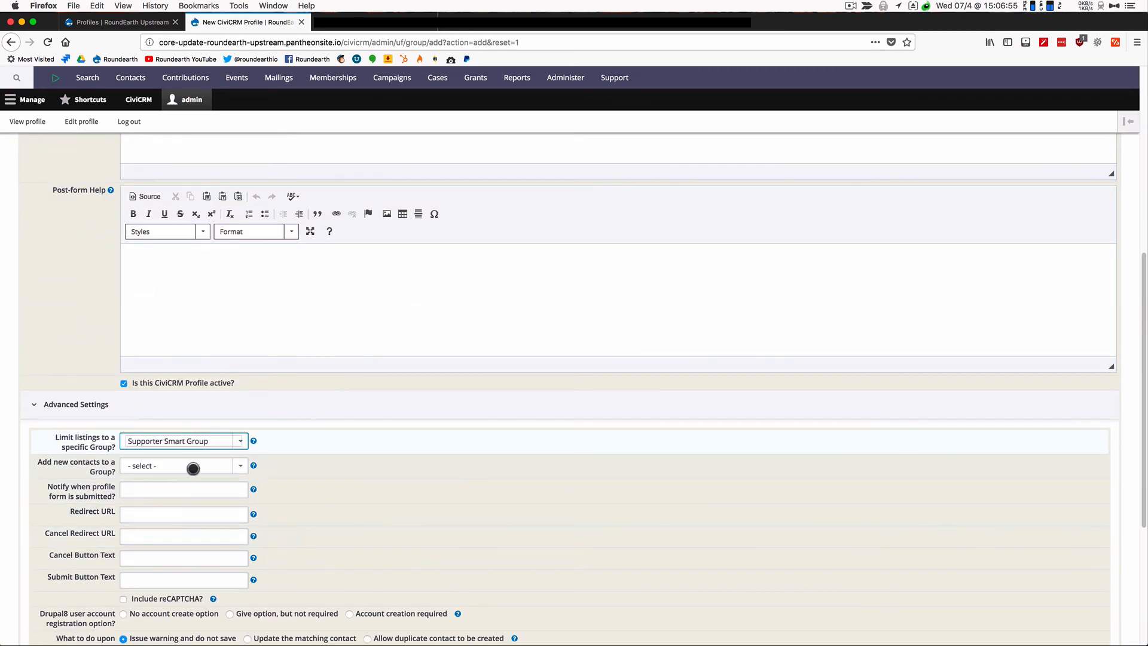
scroll(174, 502, "down", 3)
left_click(71, 517)
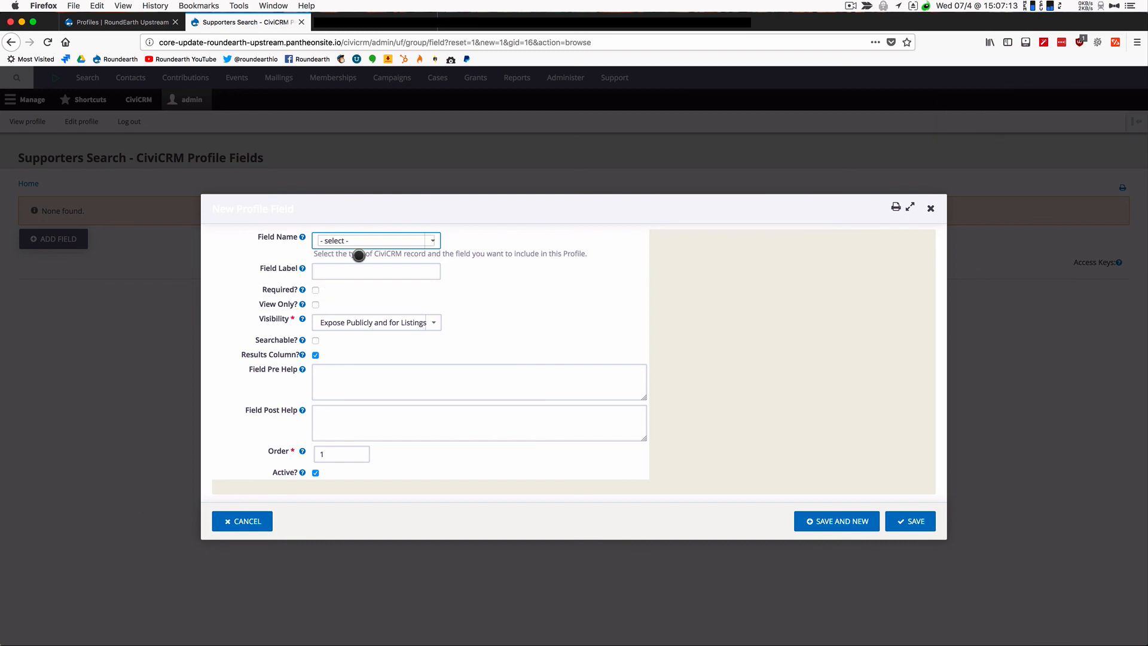
Add the Contacts City (Primary) field to the profile, make it searchable, and save it while starting another field
left_click(433, 239)
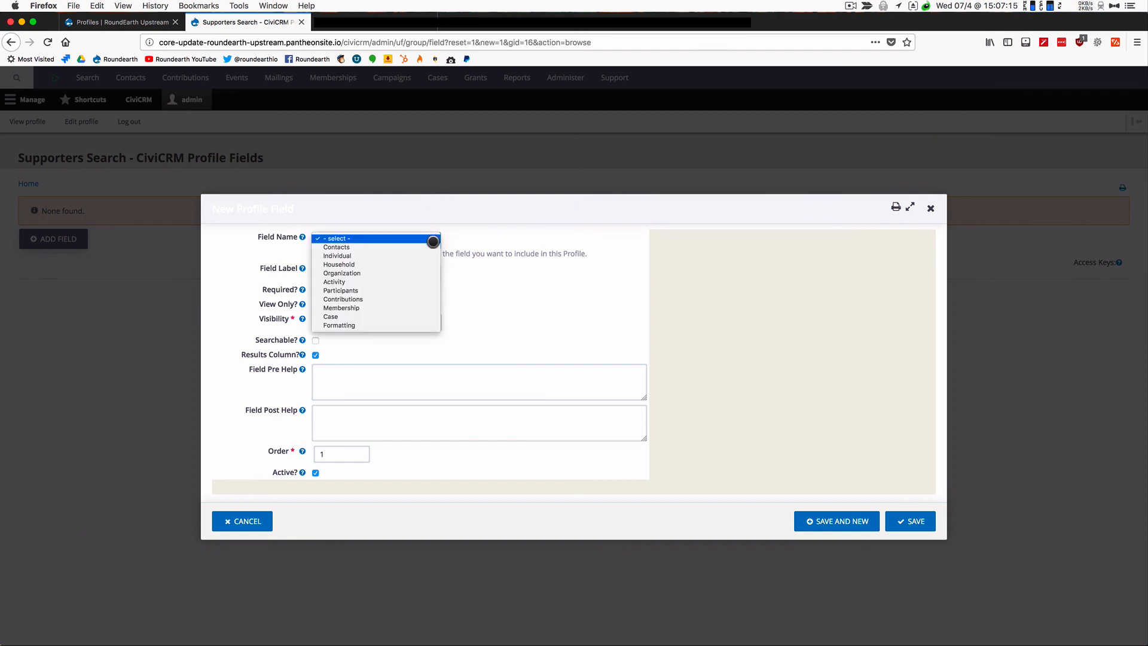
left_click(432, 247)
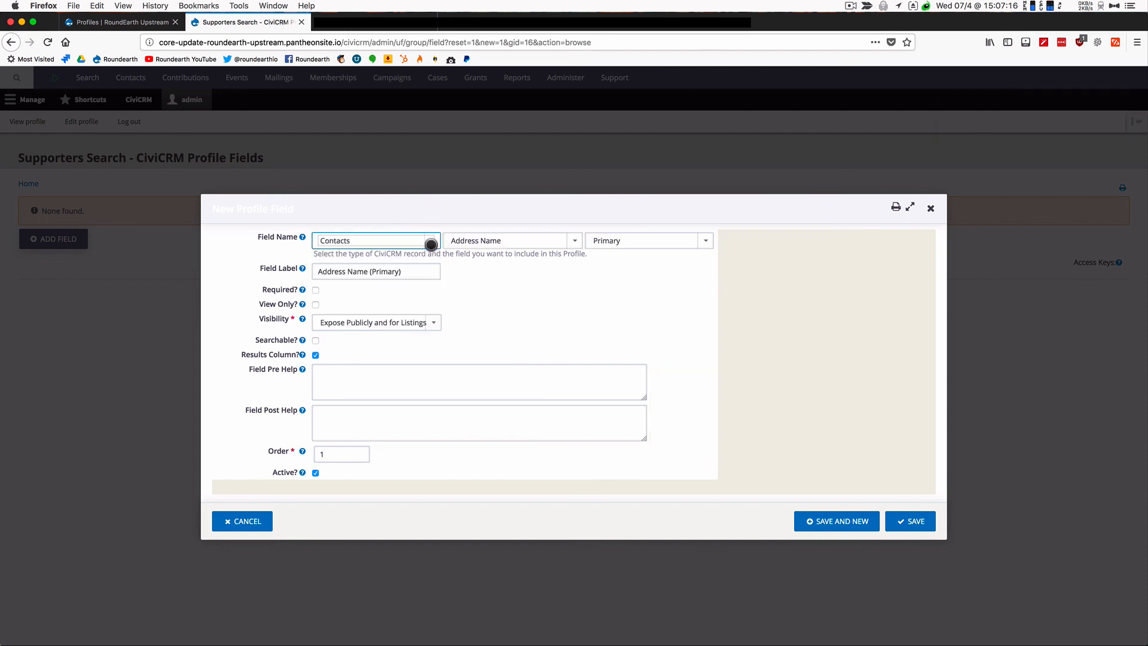
left_click(572, 240)
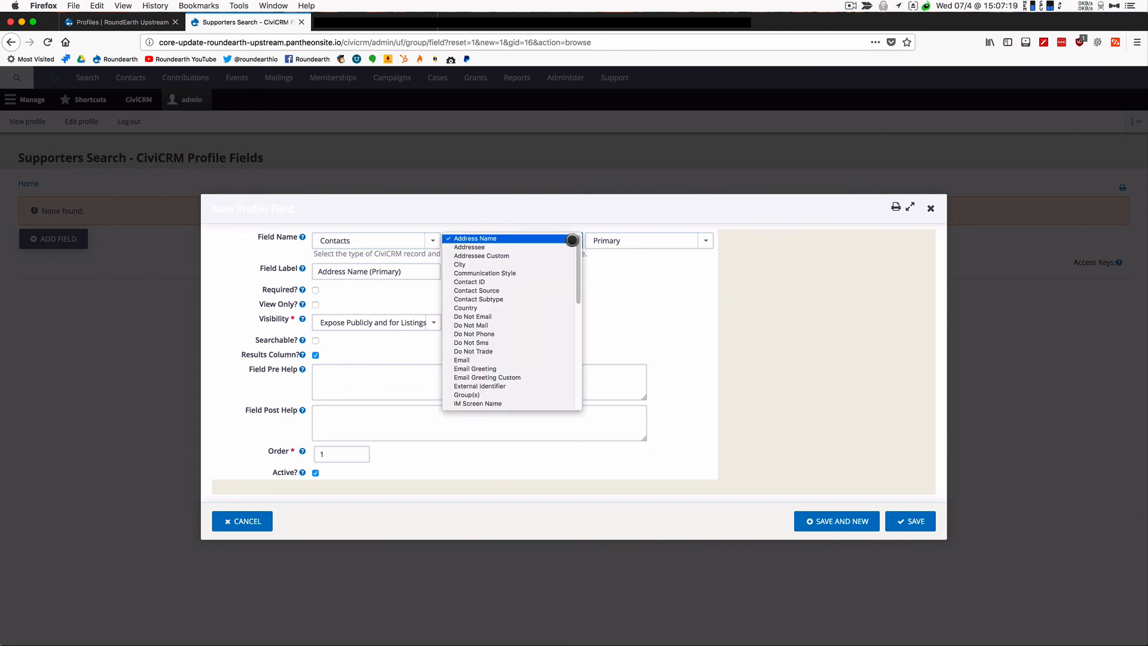
left_click(547, 263)
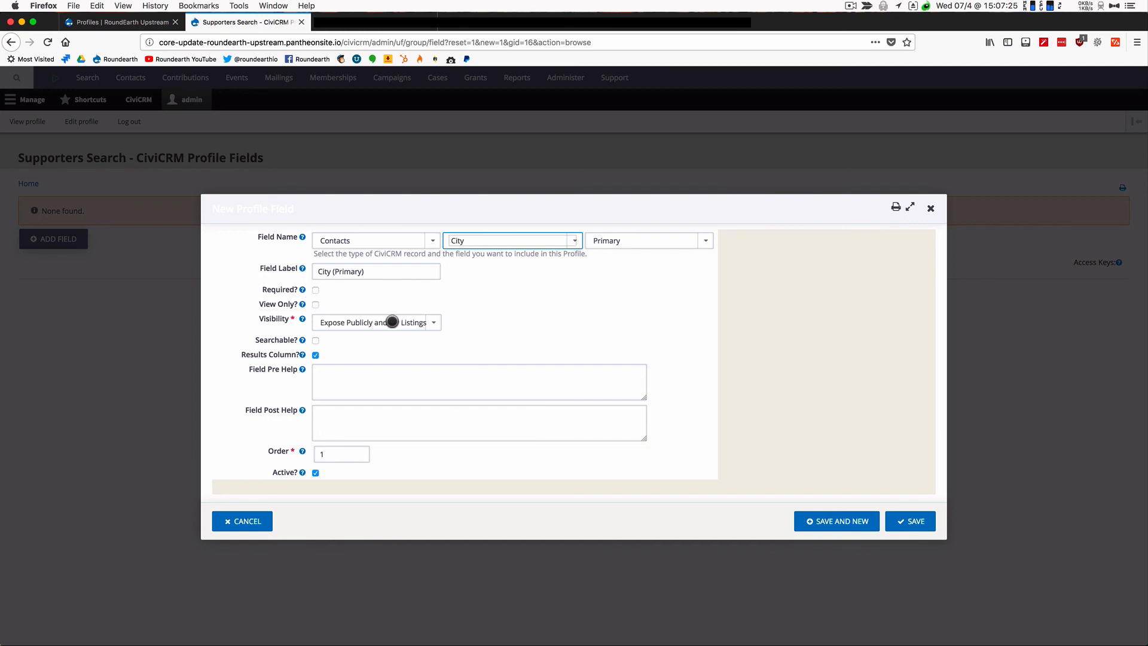
left_click(316, 342)
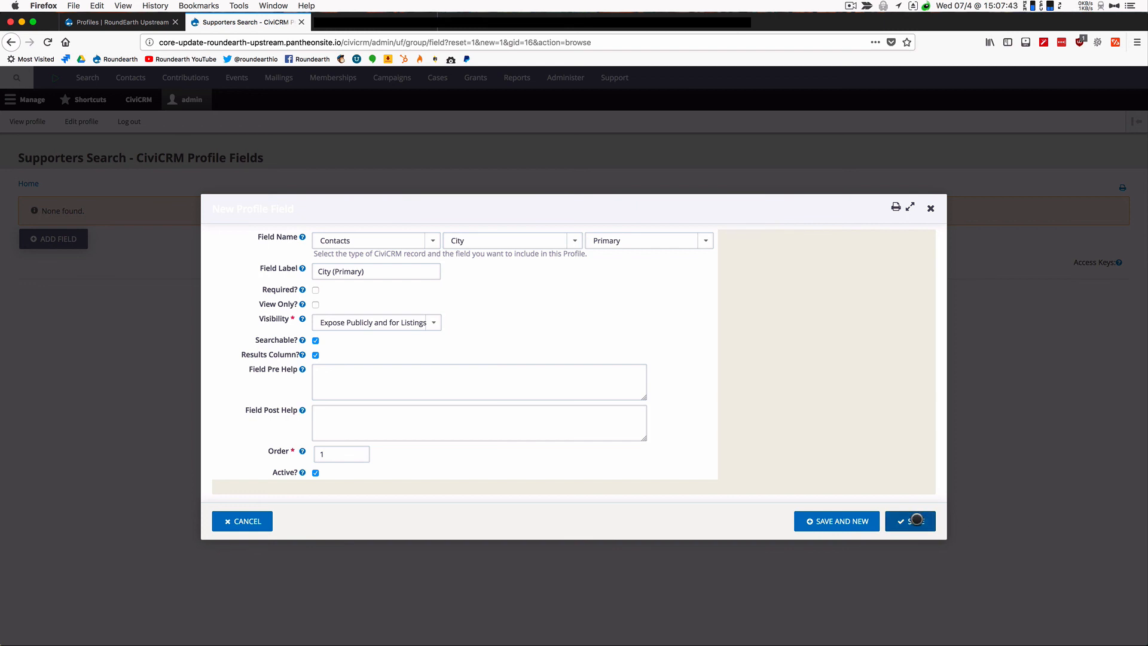
left_click(848, 521)
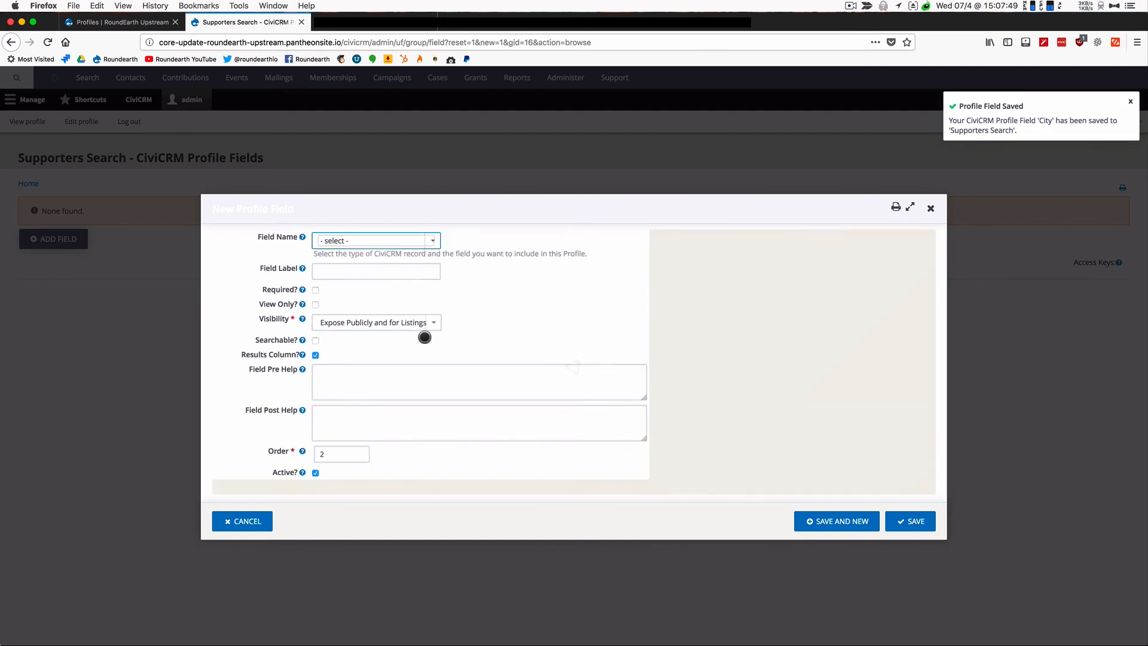
Add the Contacts State (Primary) field to the profile with public listing visibility and a results column, and save it
left_click(433, 241)
left_click(429, 246)
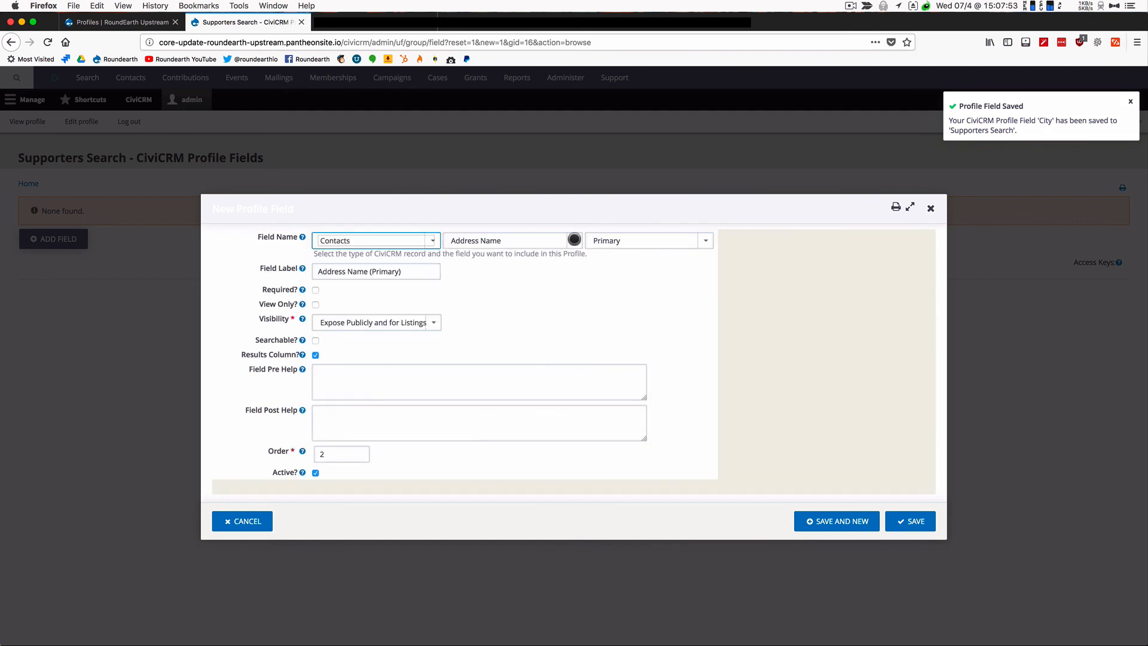
left_click(575, 239)
scroll(502, 362, "down", 10)
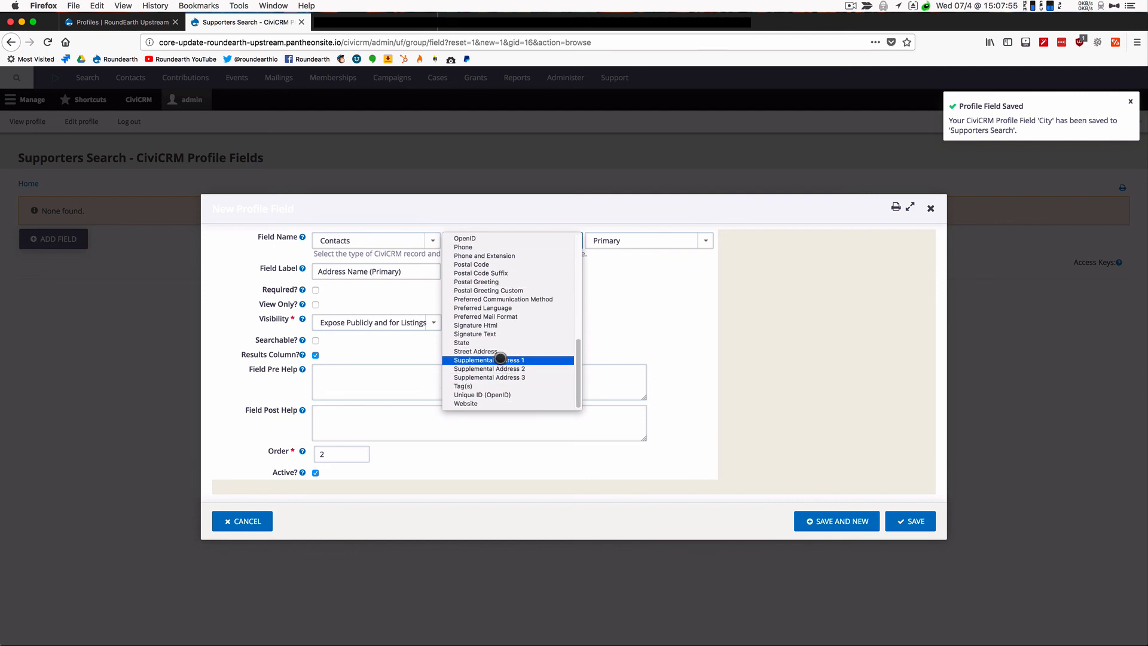
left_click(498, 335)
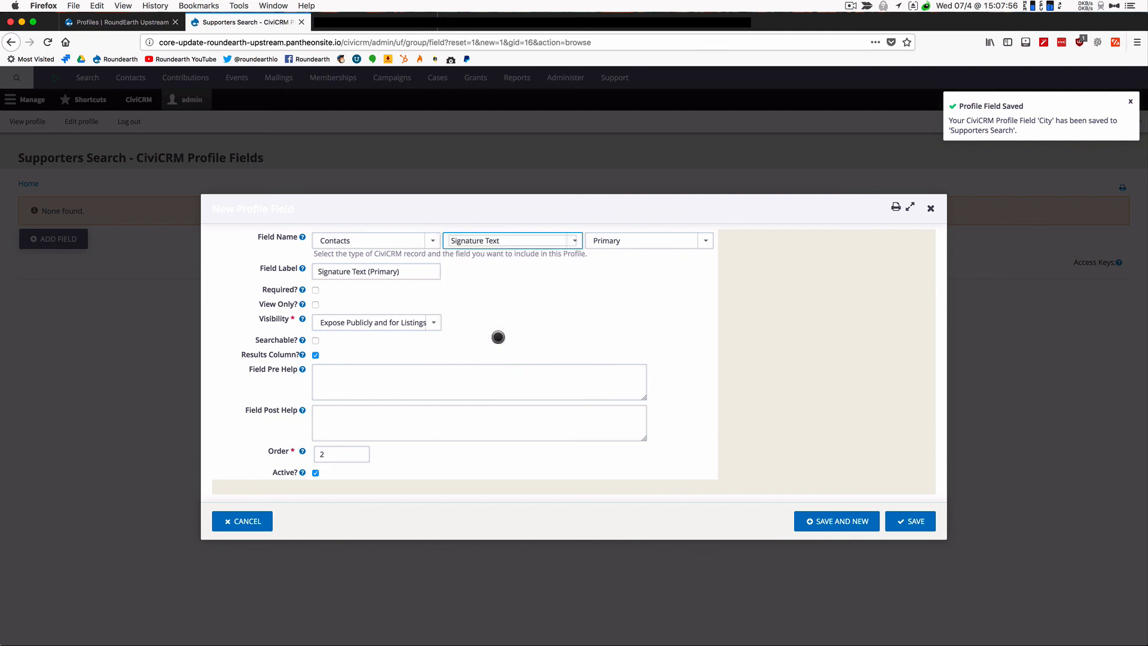
left_click(575, 240)
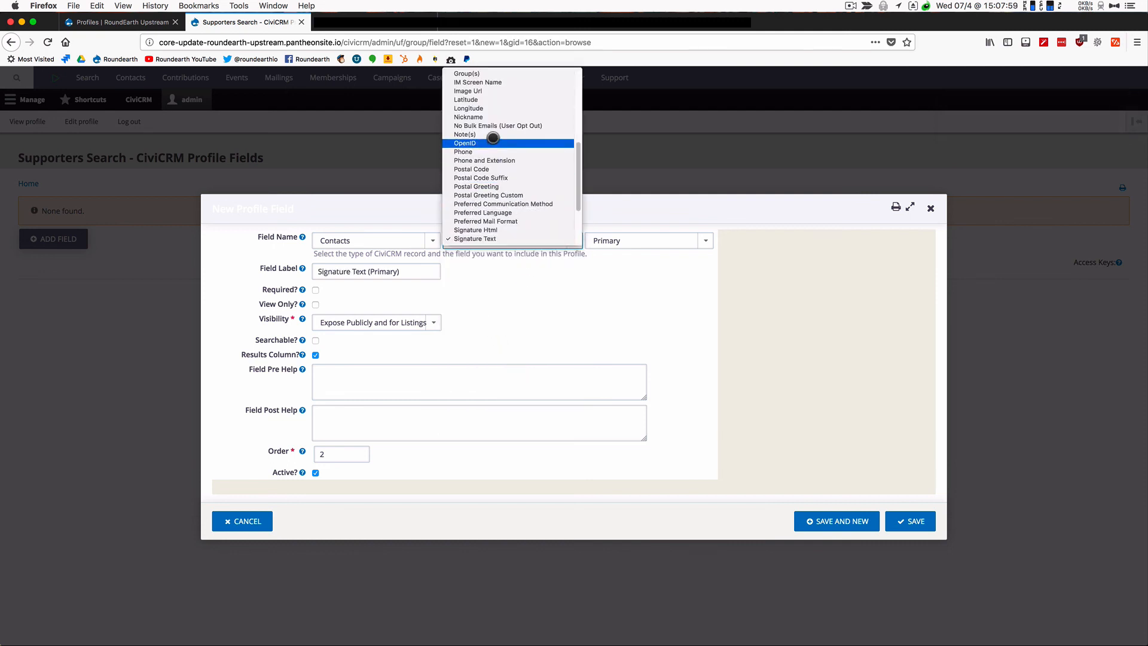
scroll(499, 209, "down", 3)
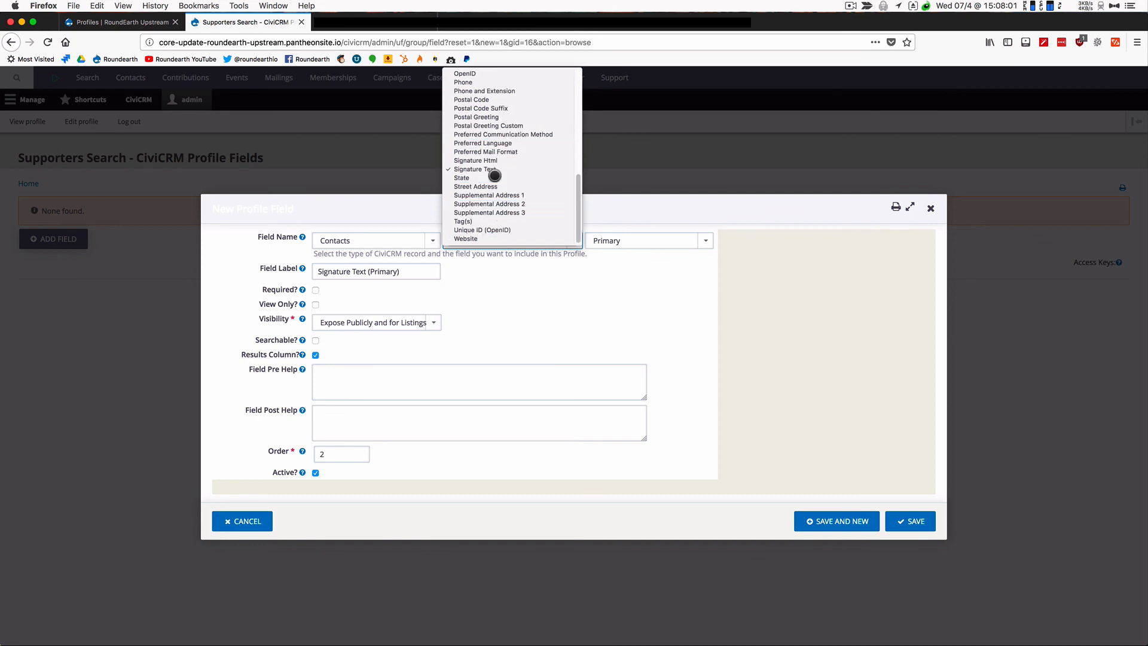
left_click(494, 177)
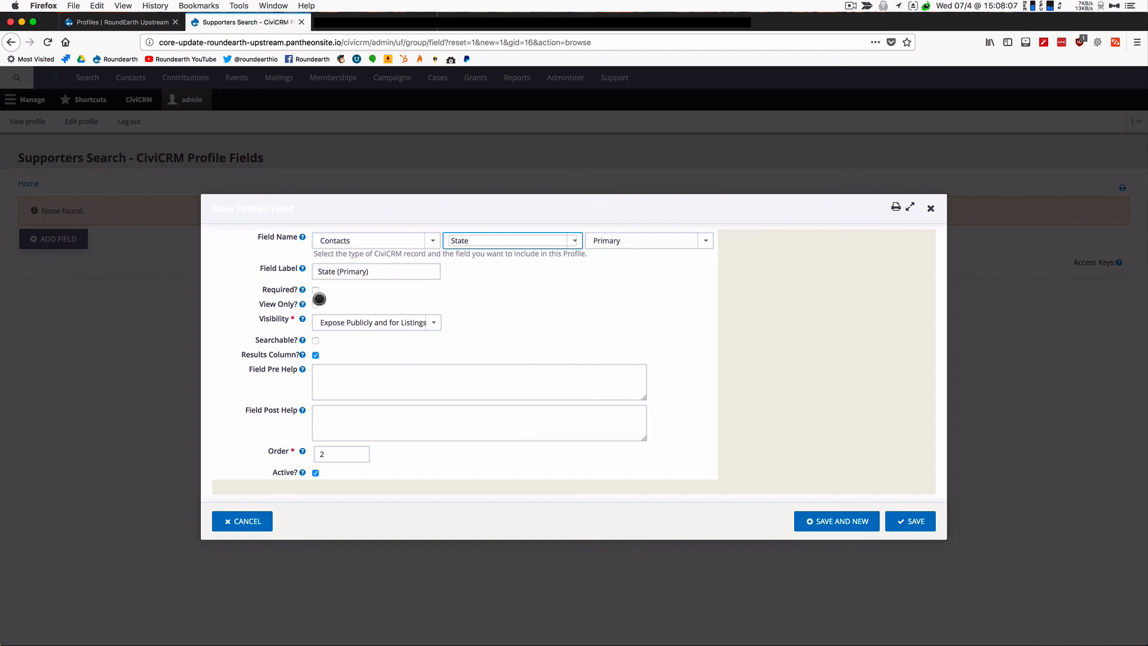
left_click(354, 292)
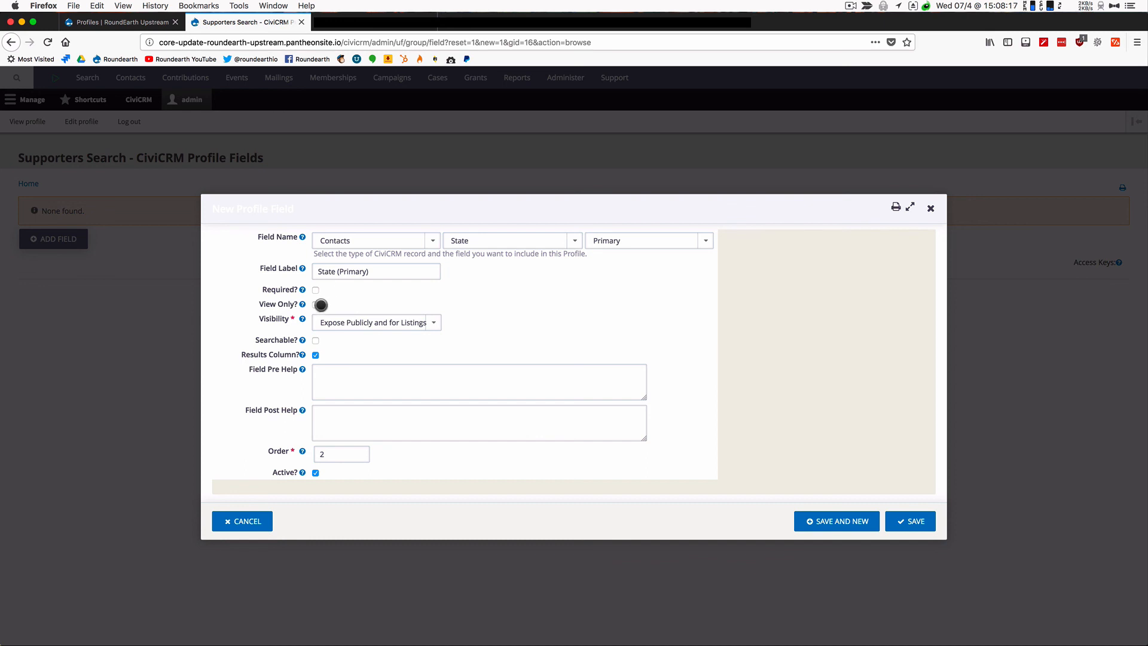
left_click(905, 520)
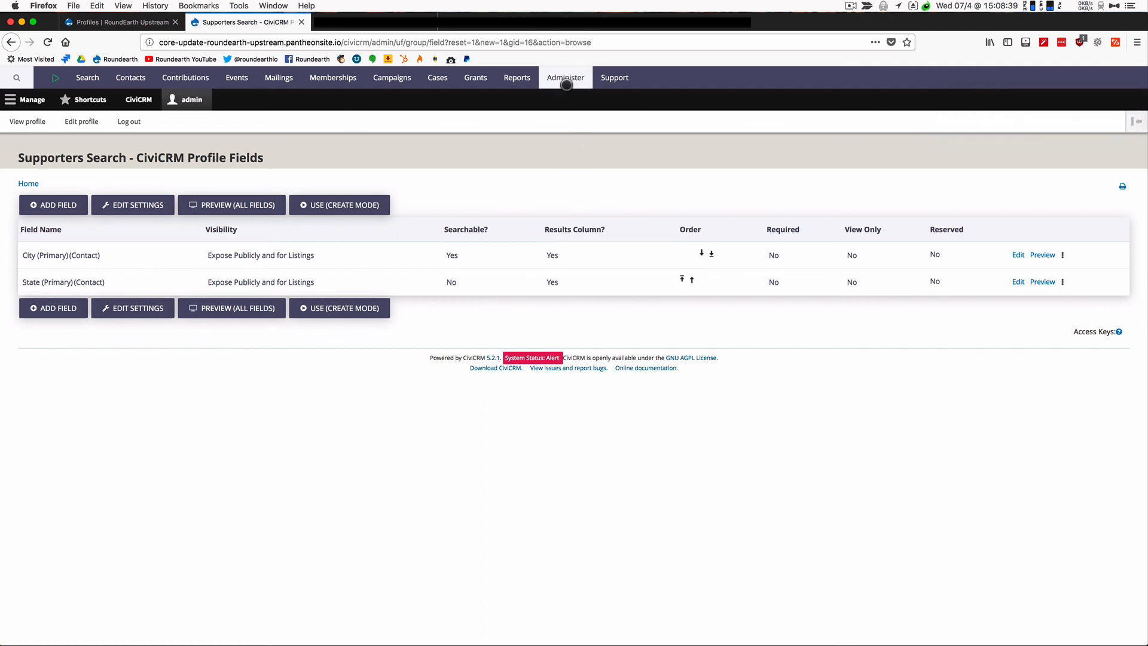
Return to the CiviCRM profiles list and open the live search page of the Supporters Search profile
left_click(564, 77)
mouse_move(582, 79)
mouse_move(581, 247)
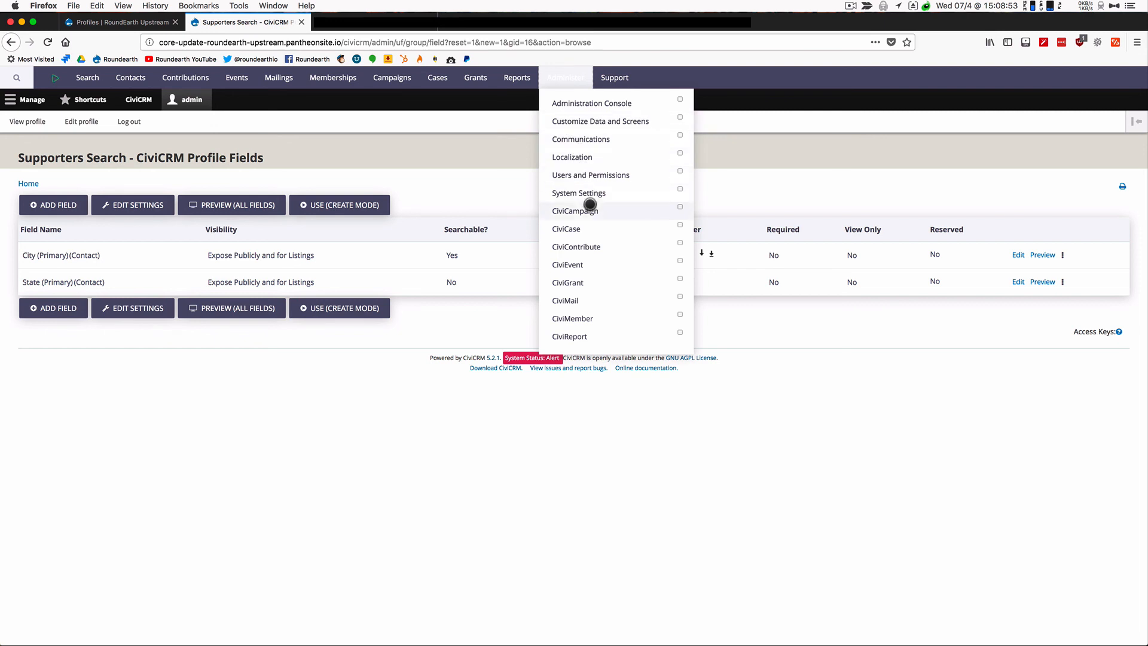
mouse_move(589, 160)
mouse_move(587, 121)
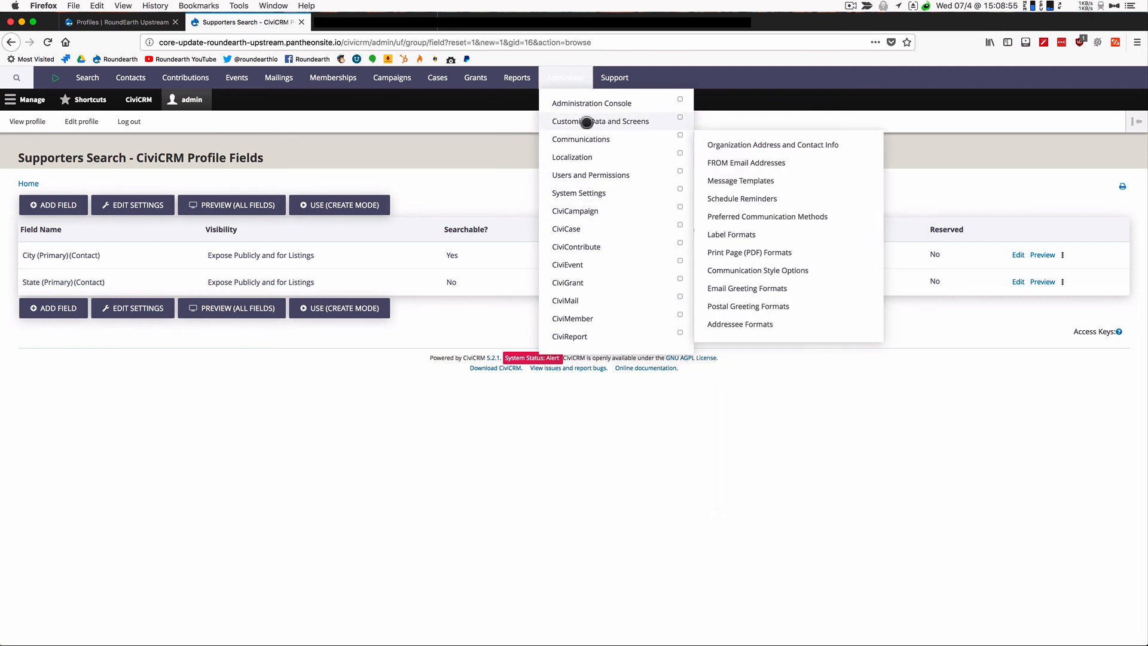
left_click(745, 144)
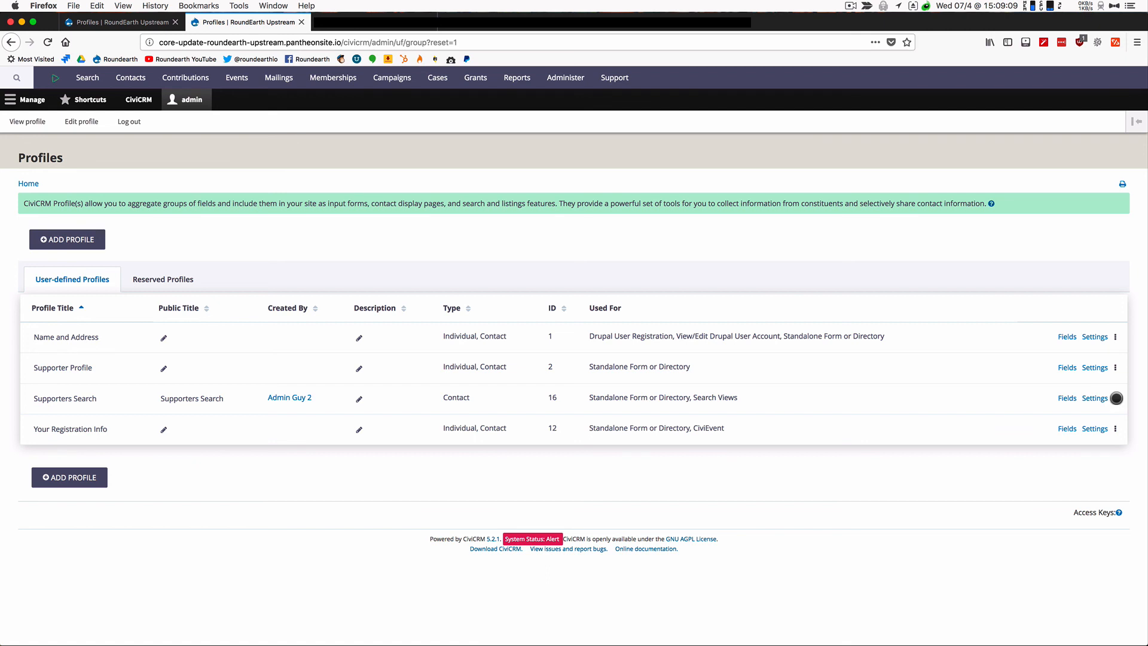
left_click(1116, 399)
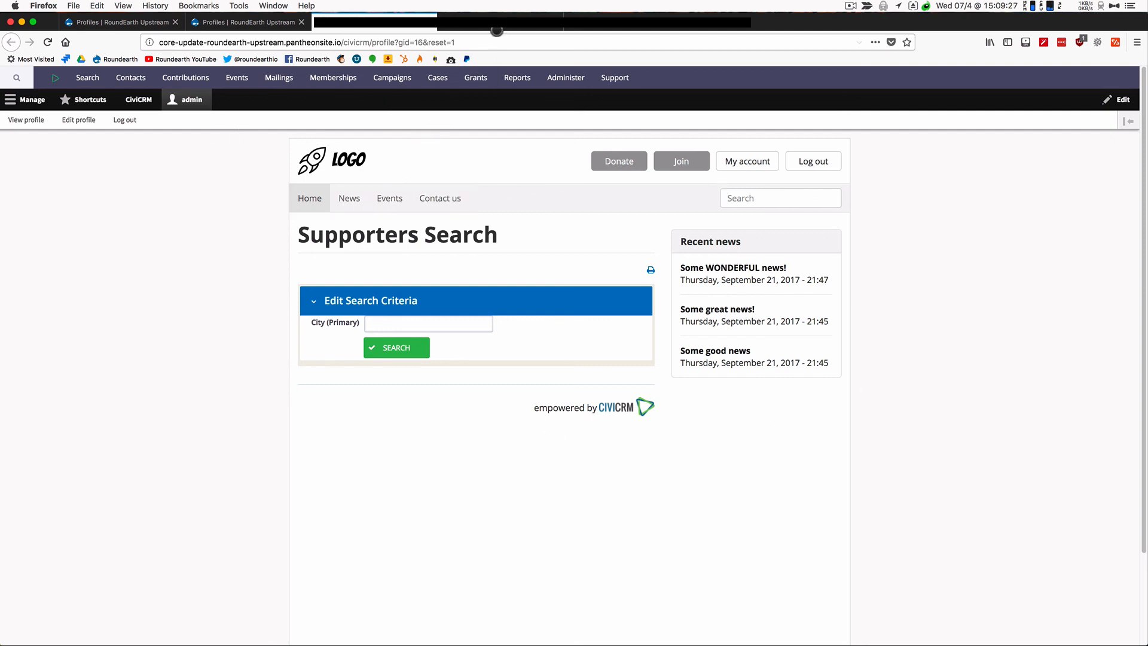
Open the Supporters Search page's address in Safari to check public access, and return to Firefox
left_click(484, 42)
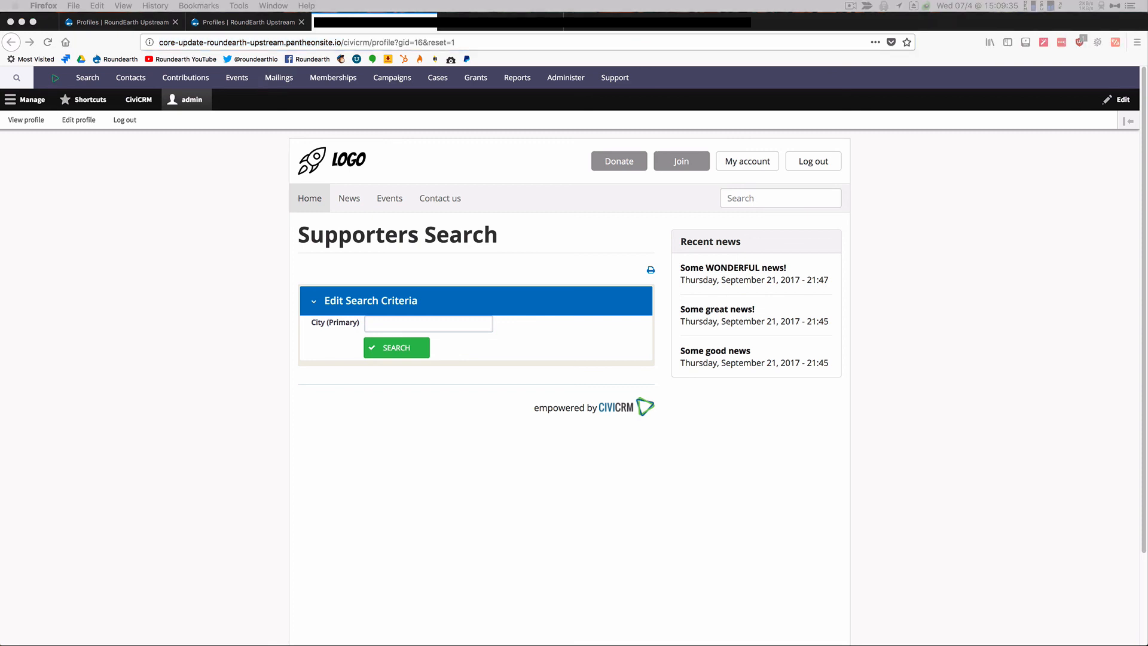
left_click_drag(0, 12, 538, 101)
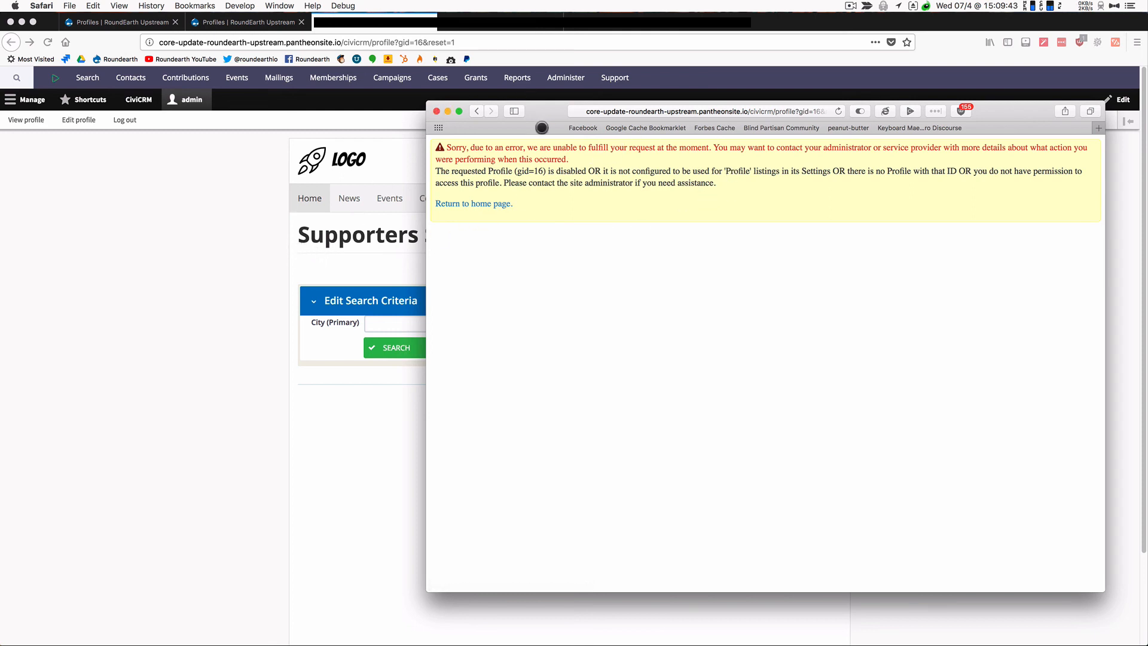
left_click_drag(545, 108, 0, 135)
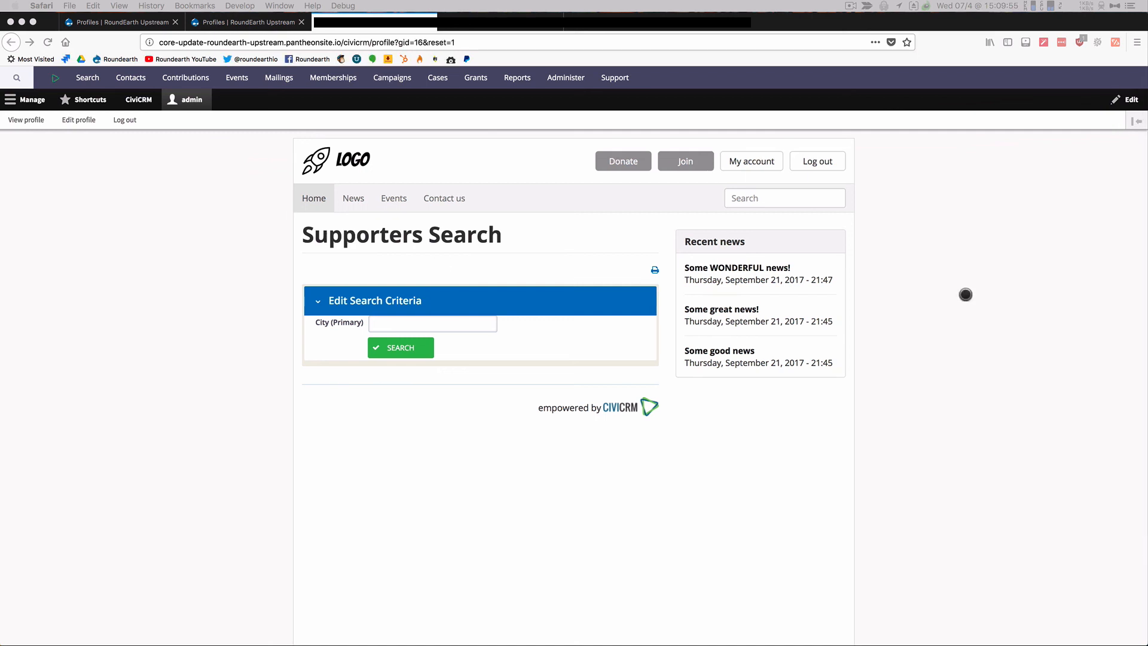
left_click(515, 148)
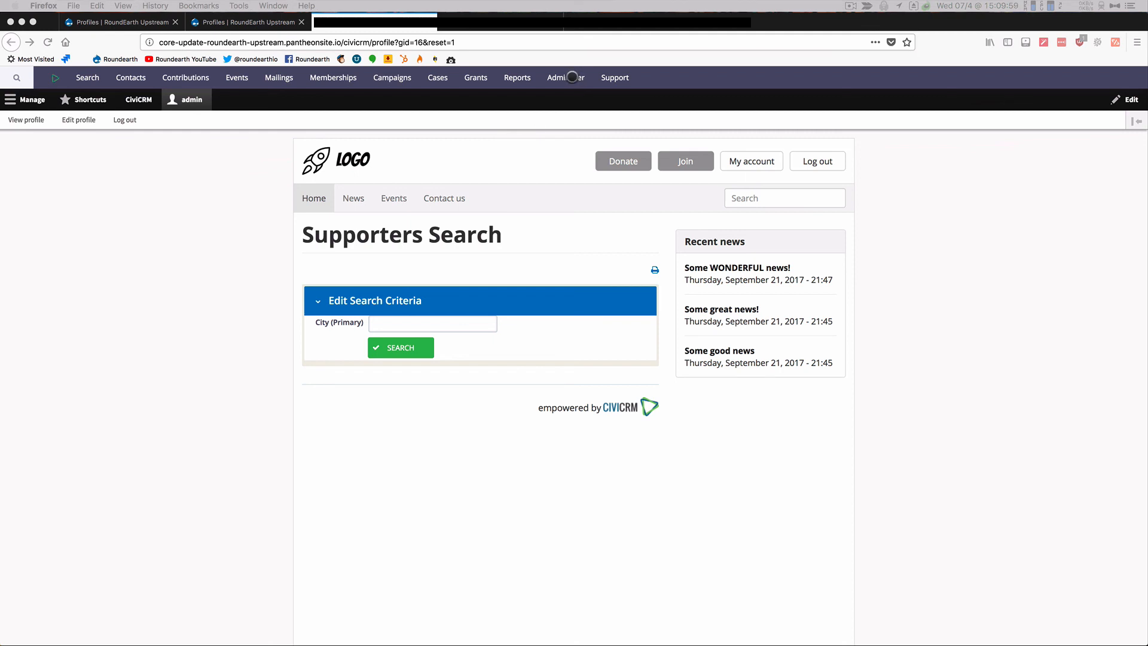
Go to CiviCRM's access control permissions and start a new ACL under Manage ACLs
left_click(573, 76)
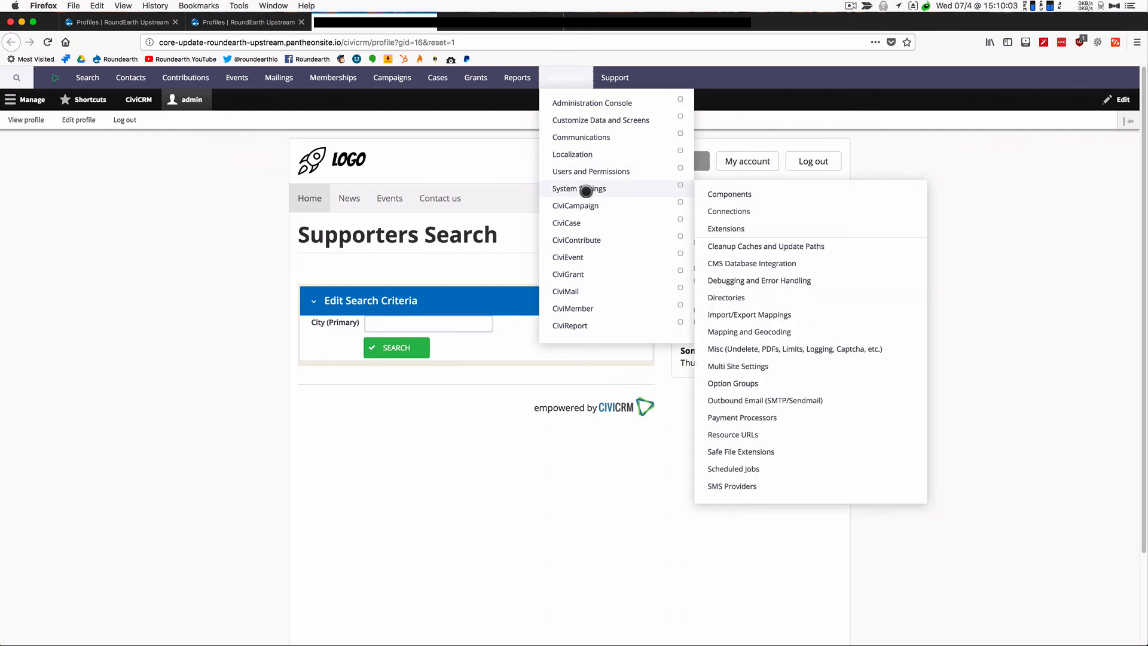
mouse_move(661, 171)
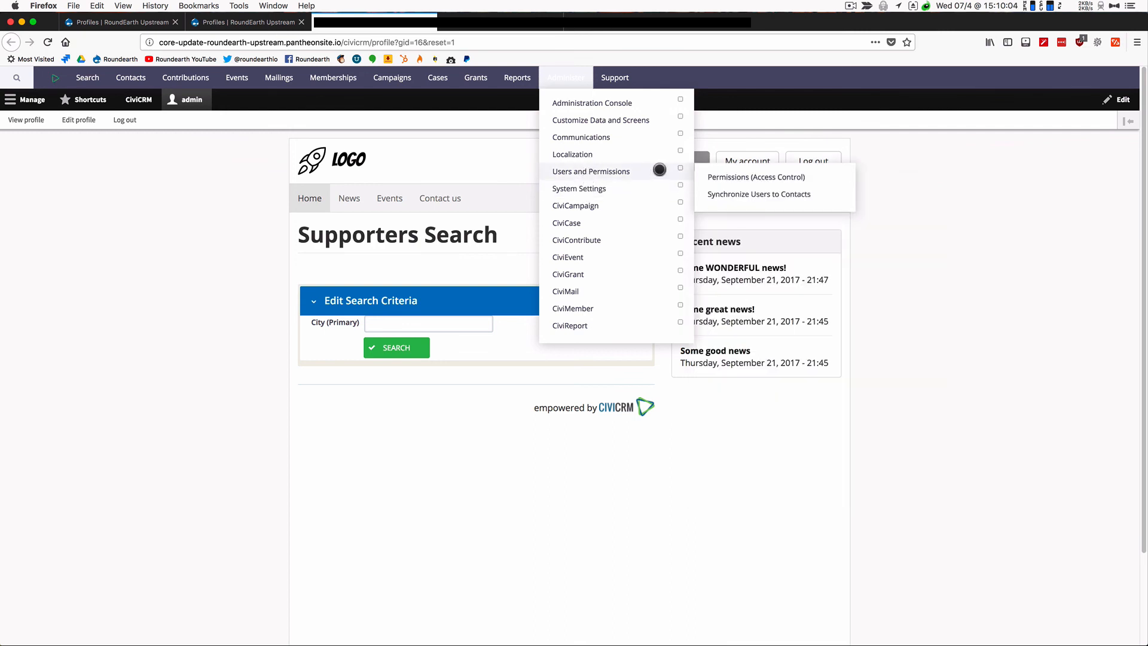
left_click(758, 176)
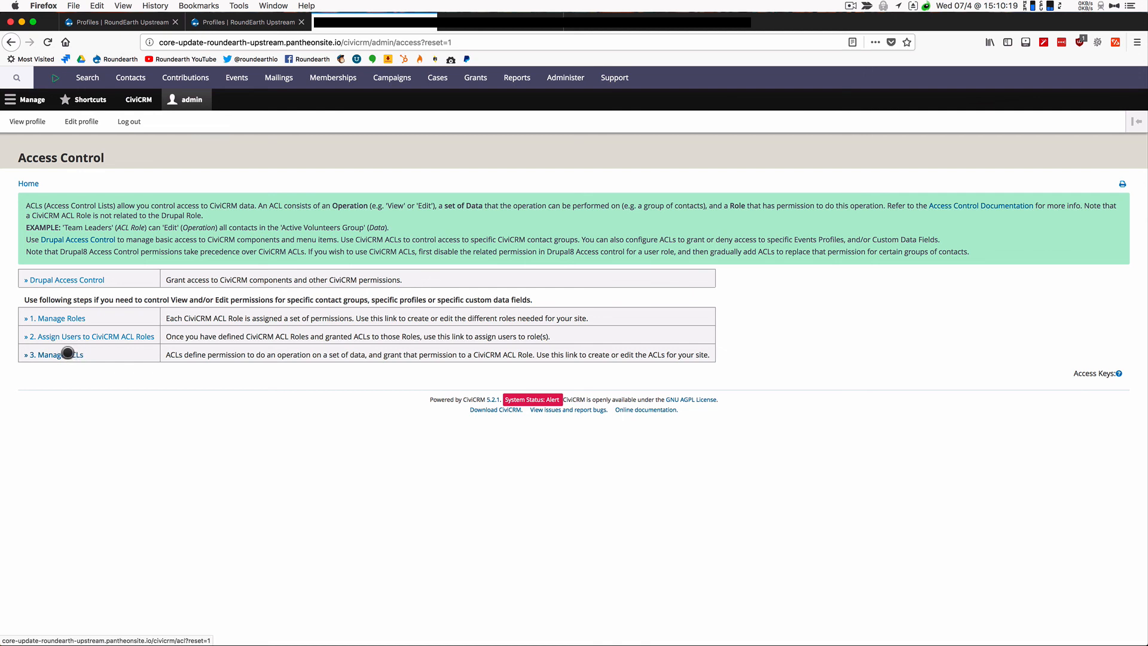
left_click(68, 353)
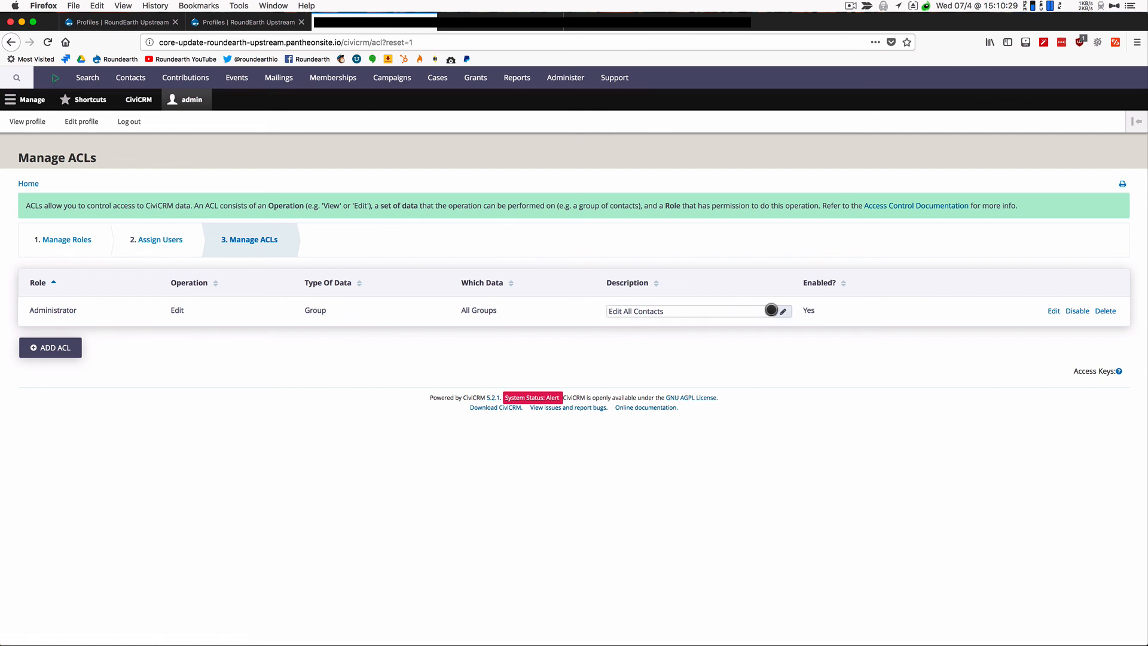
left_click(49, 348)
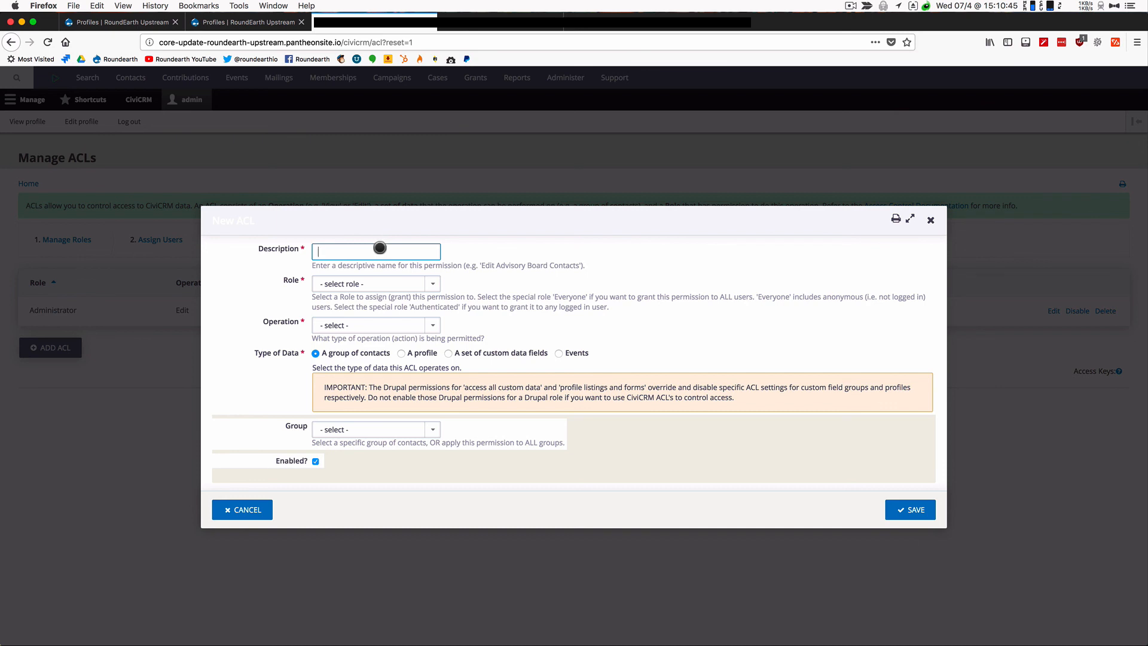
Enter "Supporters Search Page" as the new ACL's description
left_click(378, 250)
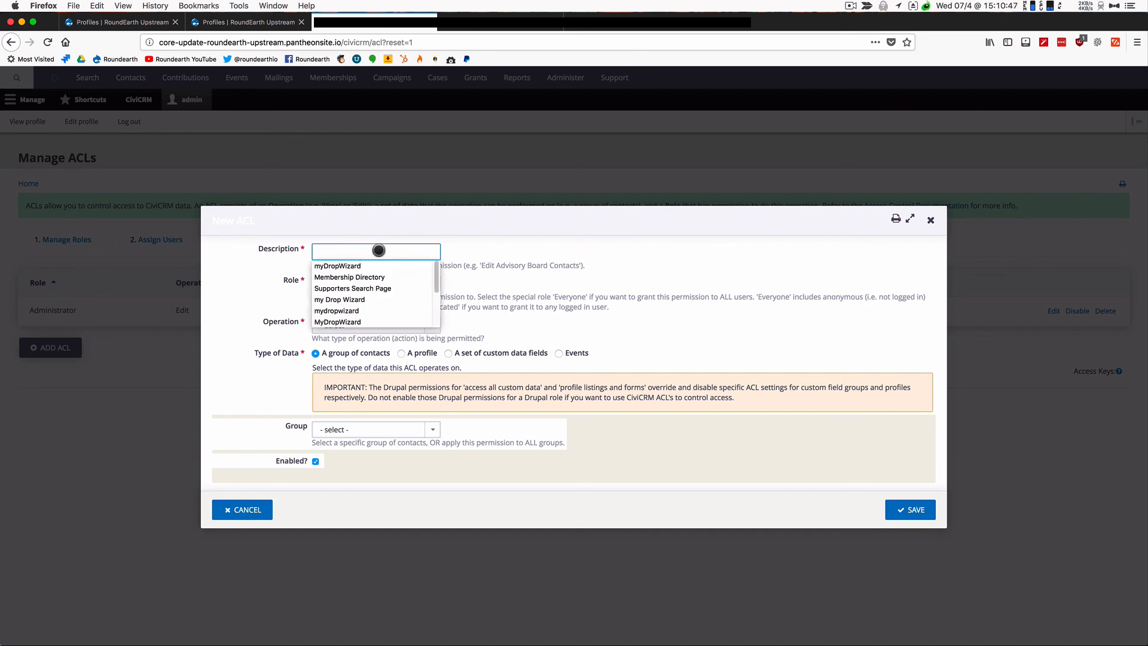
type("Suopo")
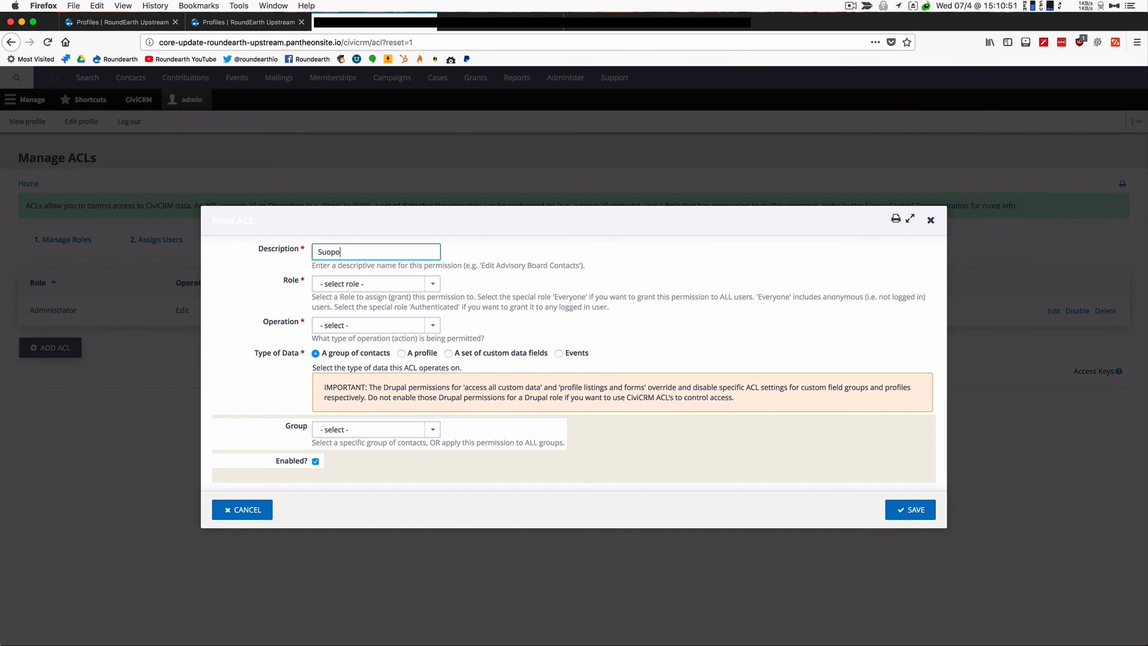
type("pp")
key("BackSpace")
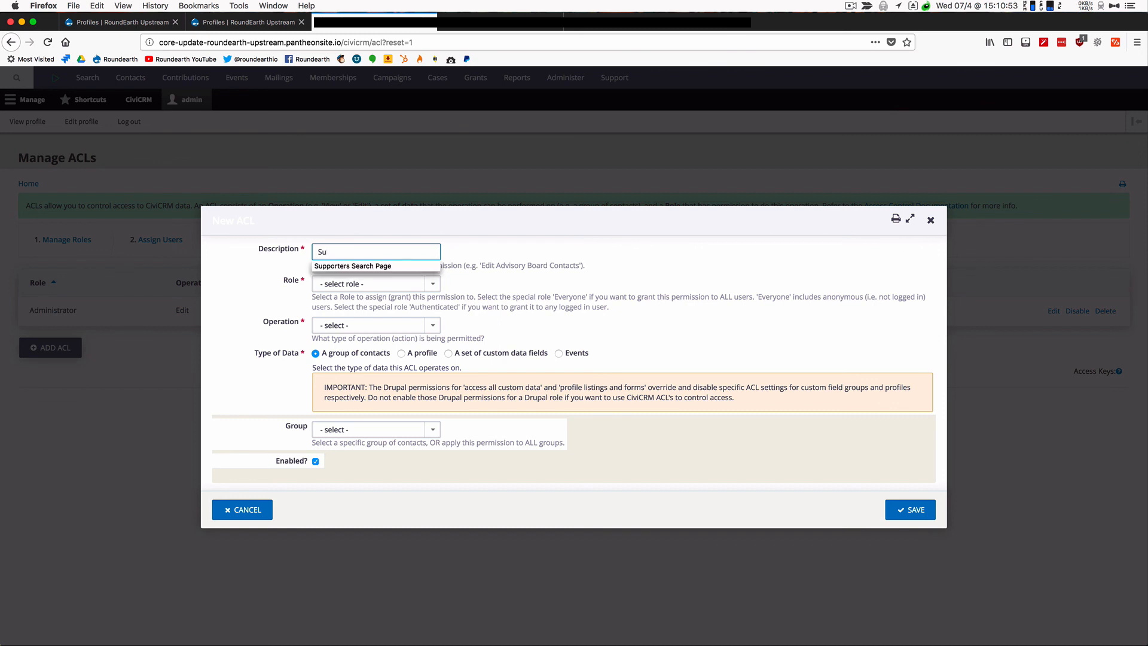
key("Down")
key("Return")
key("Tab")
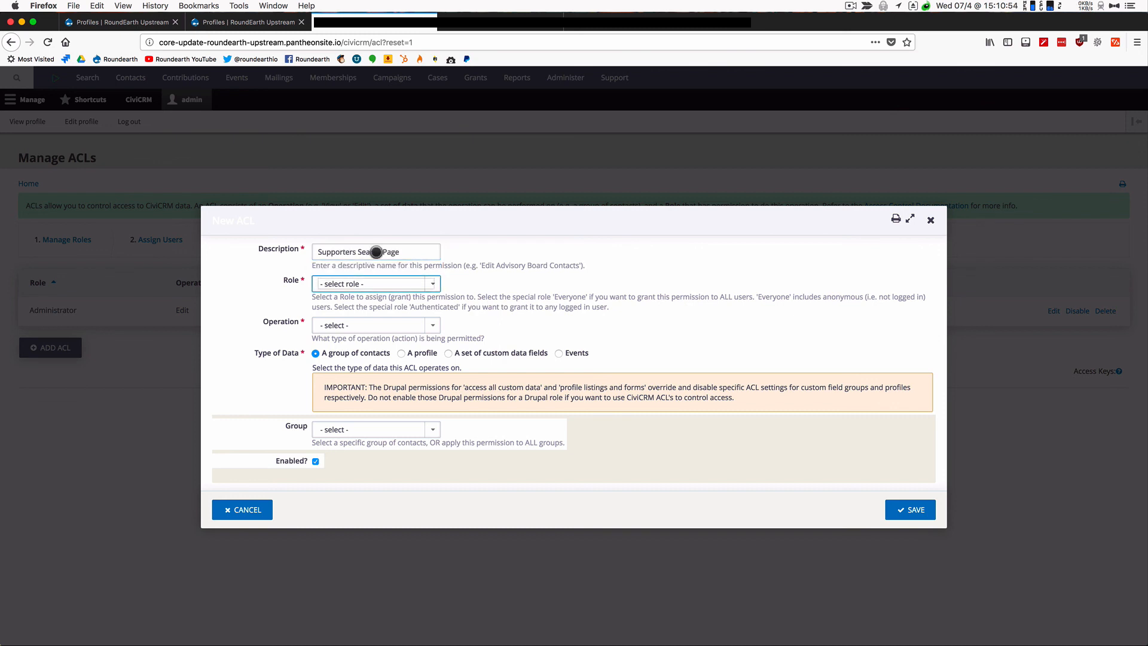
Grant the ACL to the Everyone role and set its permitted operation to Search
left_click(435, 284)
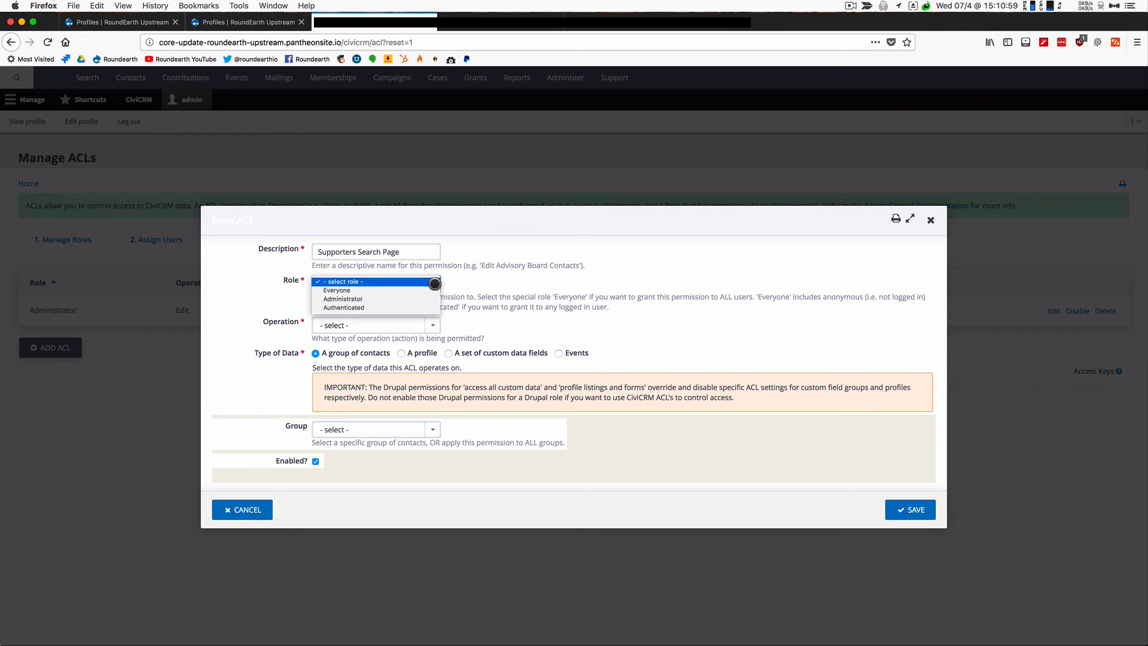
left_click(351, 291)
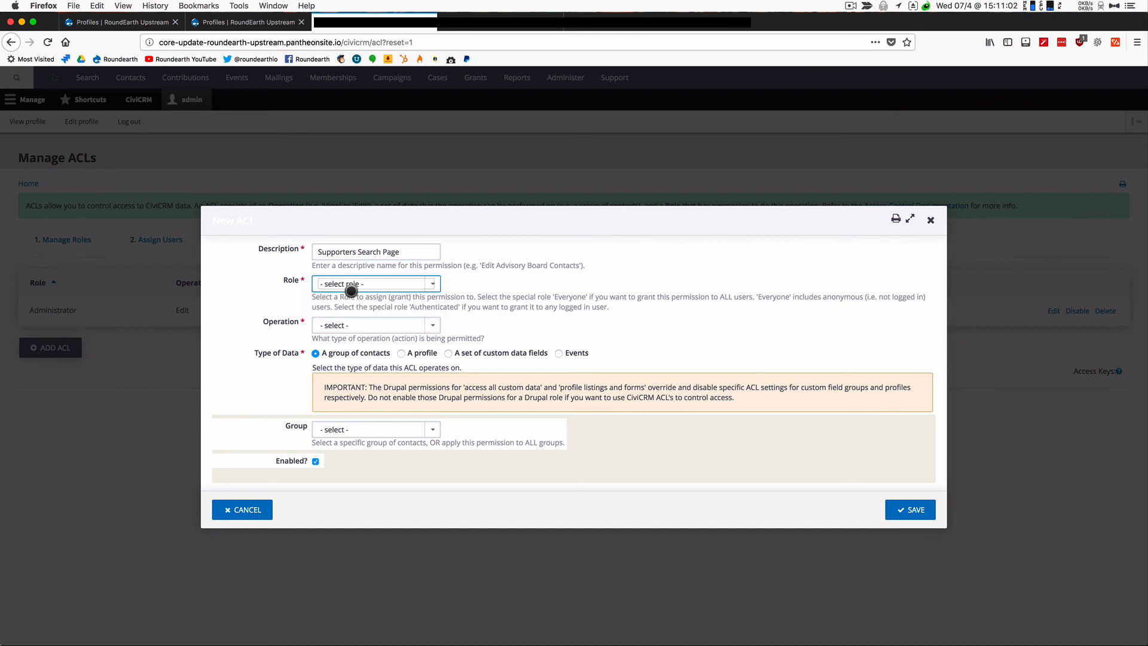
left_click(428, 324)
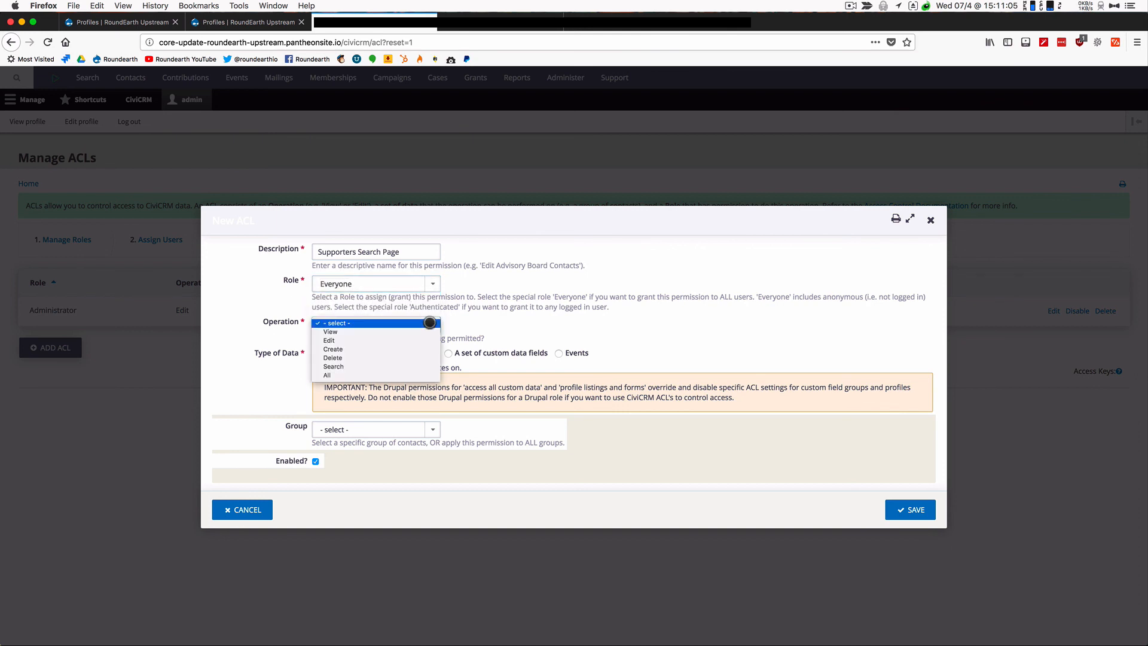
left_click(339, 368)
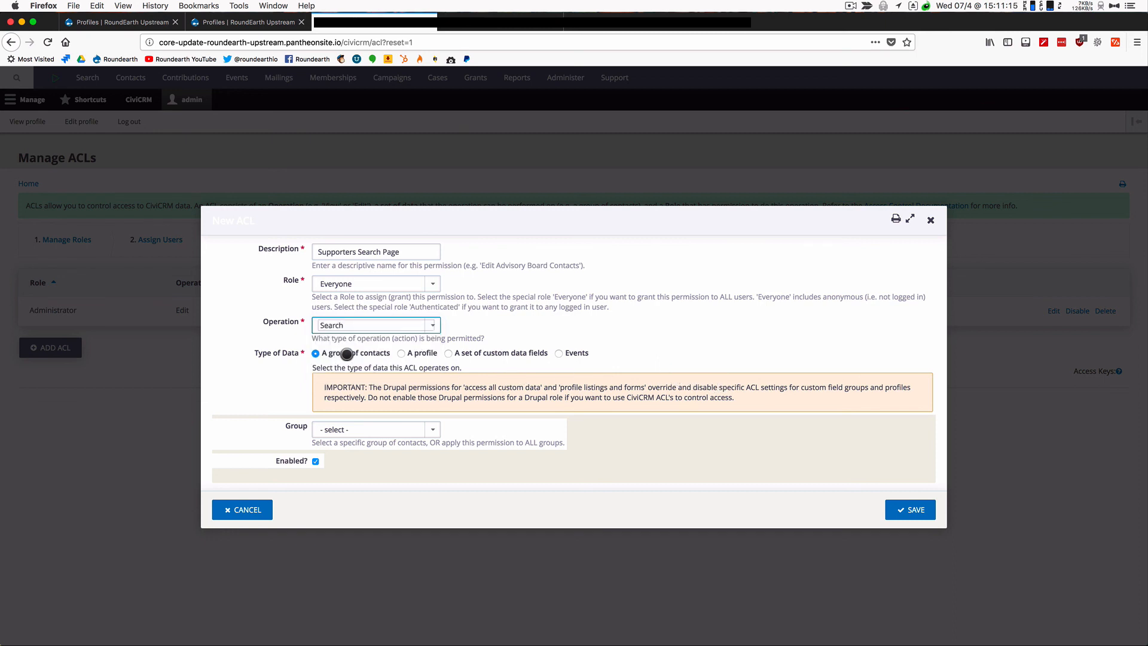
Apply the ACL to a profile, choosing Supporters Search as the profile, and save the ACL
left_click(402, 352)
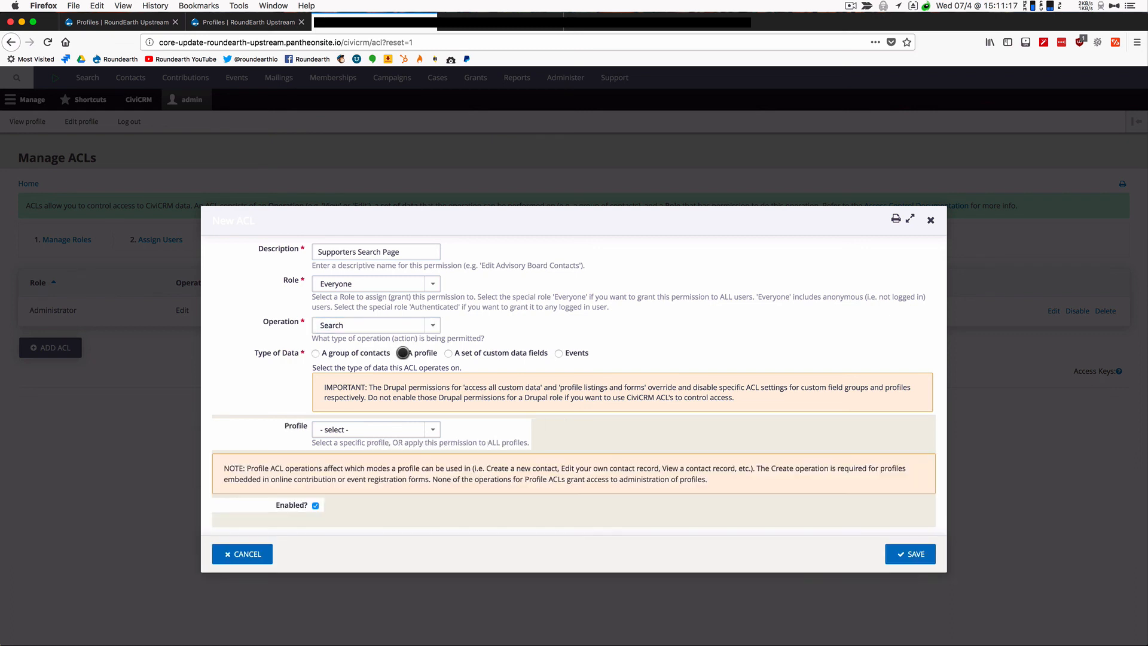
left_click(433, 429)
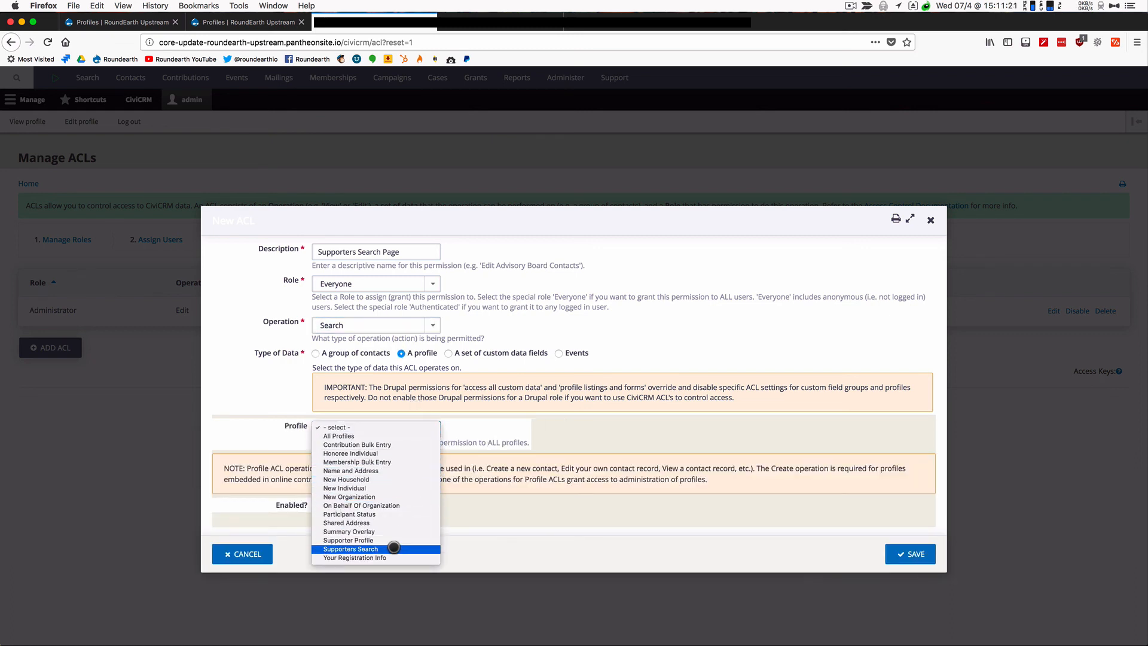
left_click(394, 548)
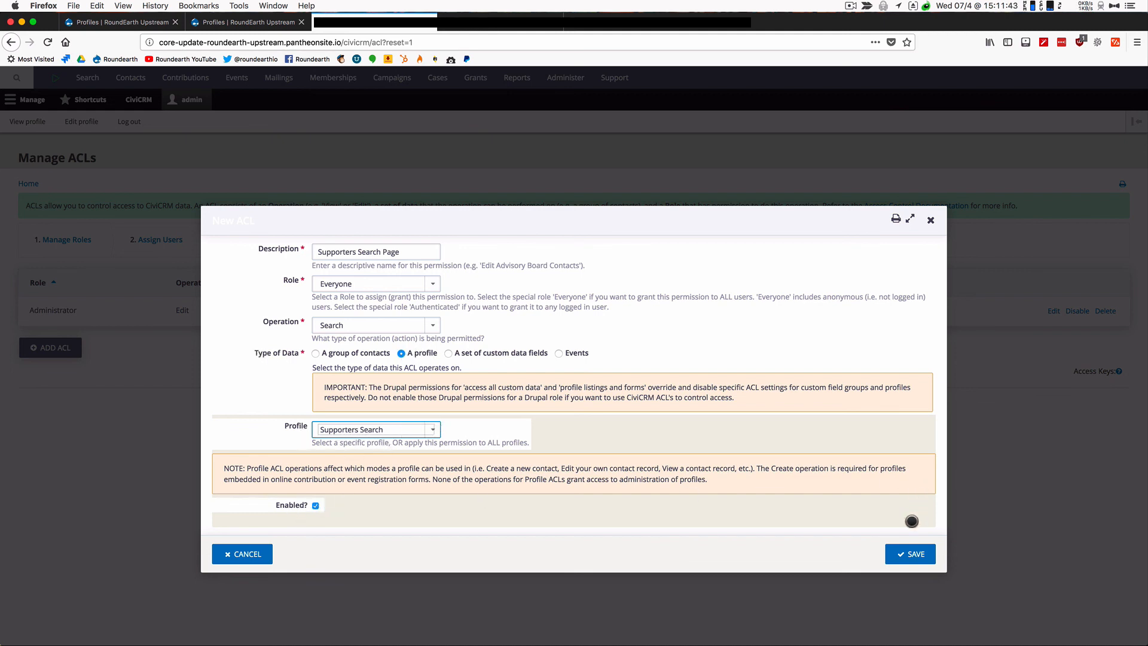
left_click(908, 553)
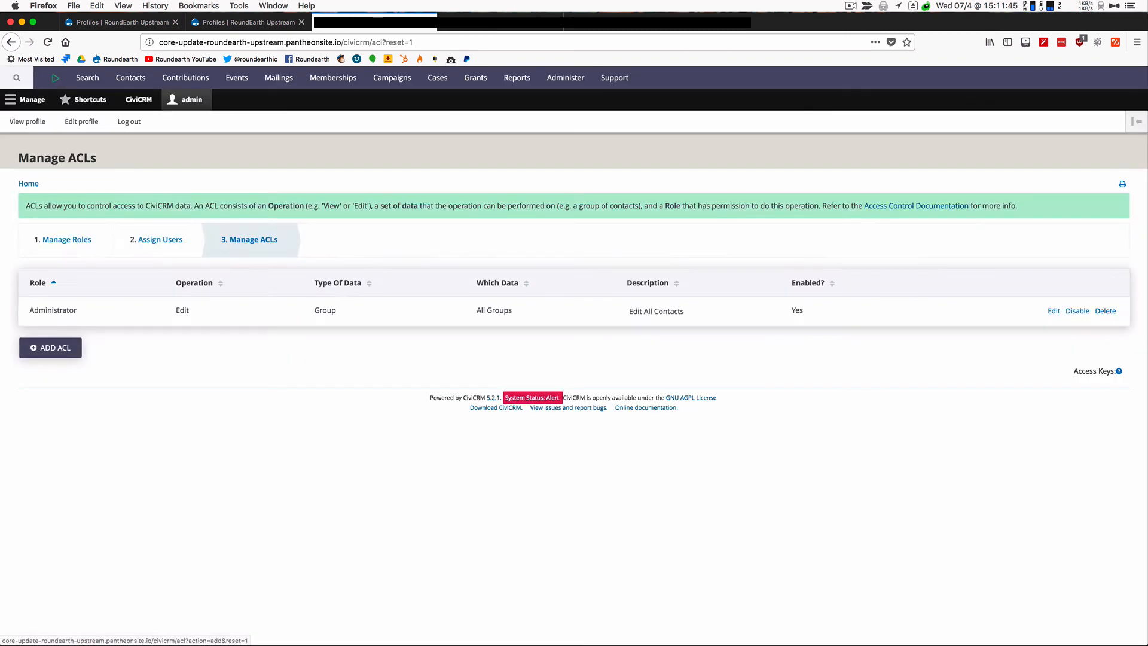
Switch to Safari and search the public Supporters Search page for the city Milwaukee
left_click_drag(633, 118, 838, 77)
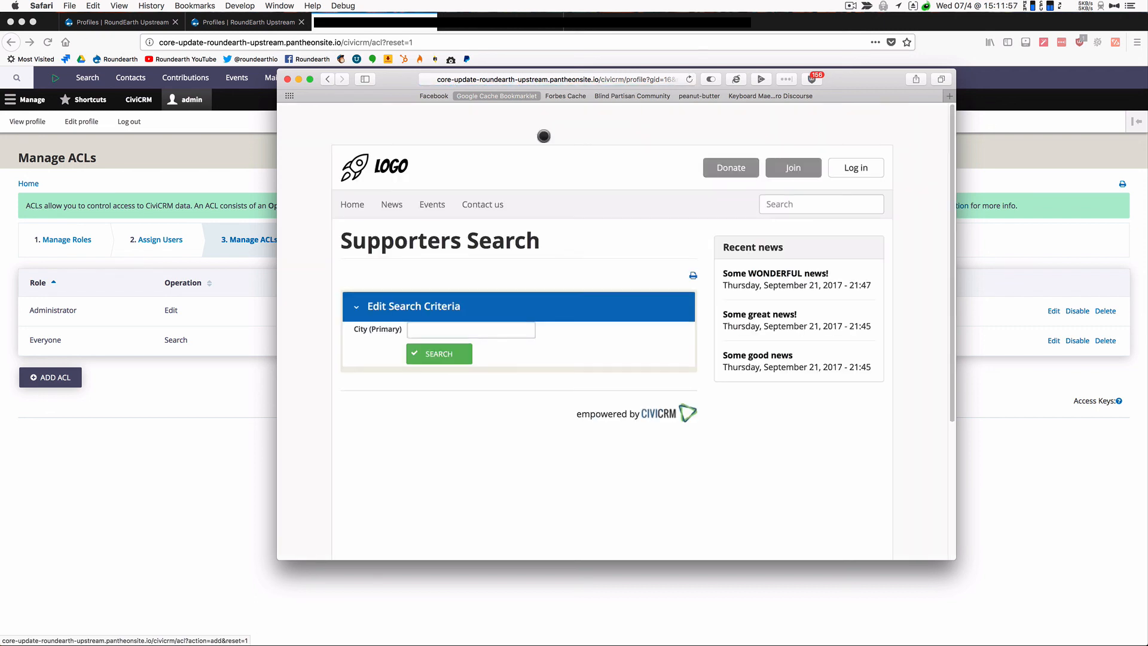
left_click(415, 329)
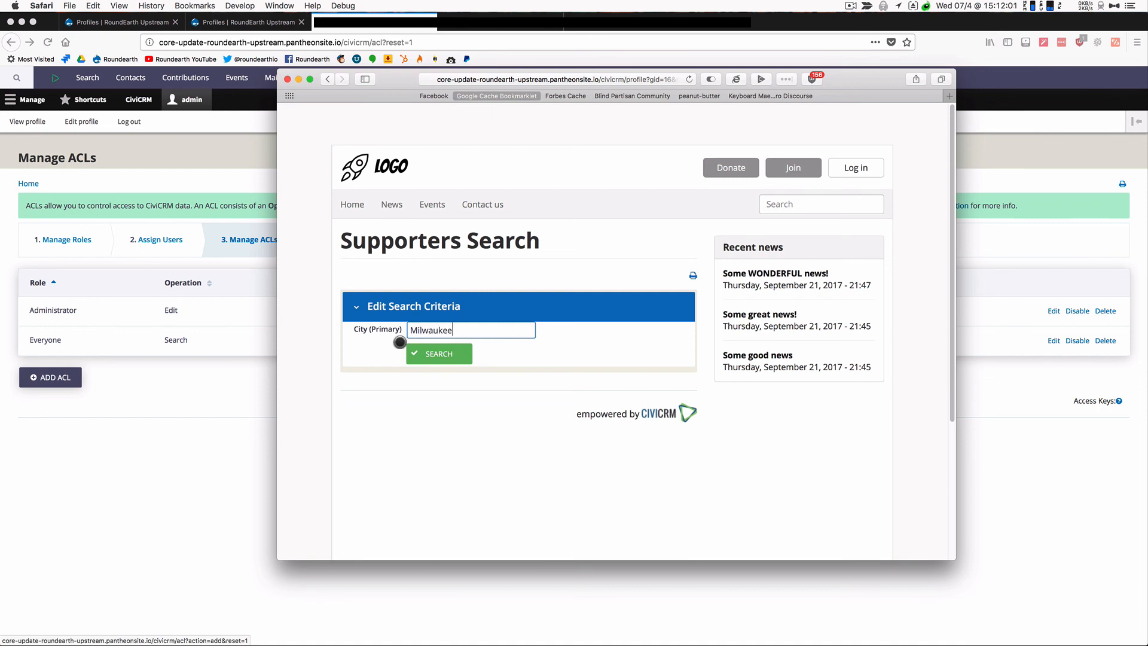
left_click(418, 352)
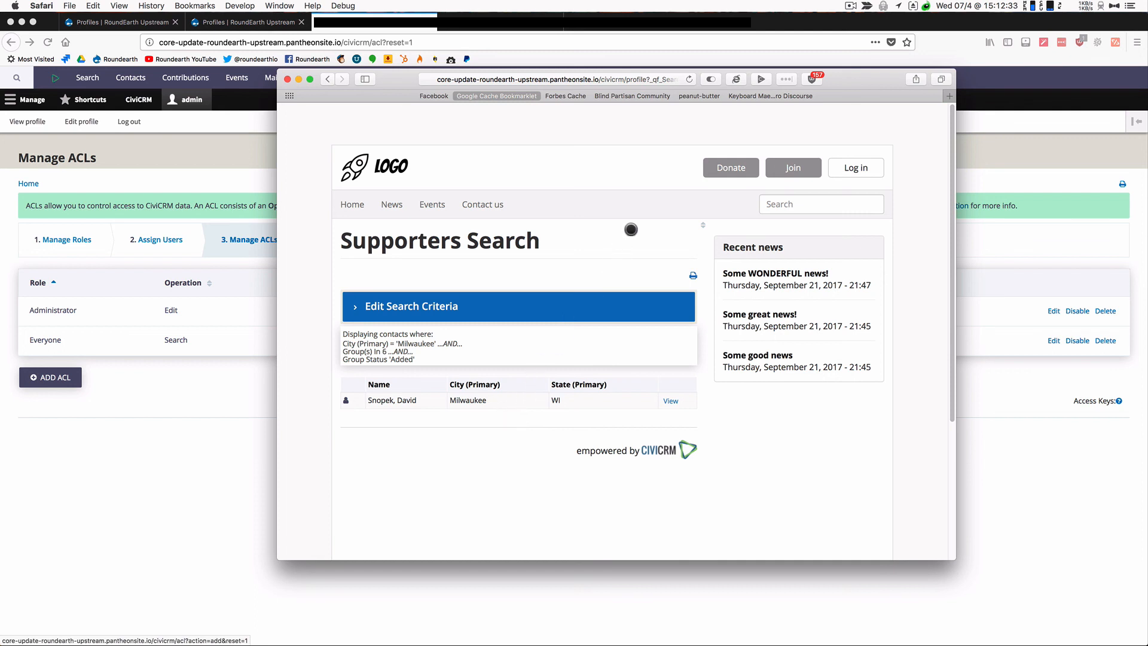
Go back to the Supporters Search form in Safari, copy its page address, and return to Firefox
left_click(328, 80)
left_click(645, 79)
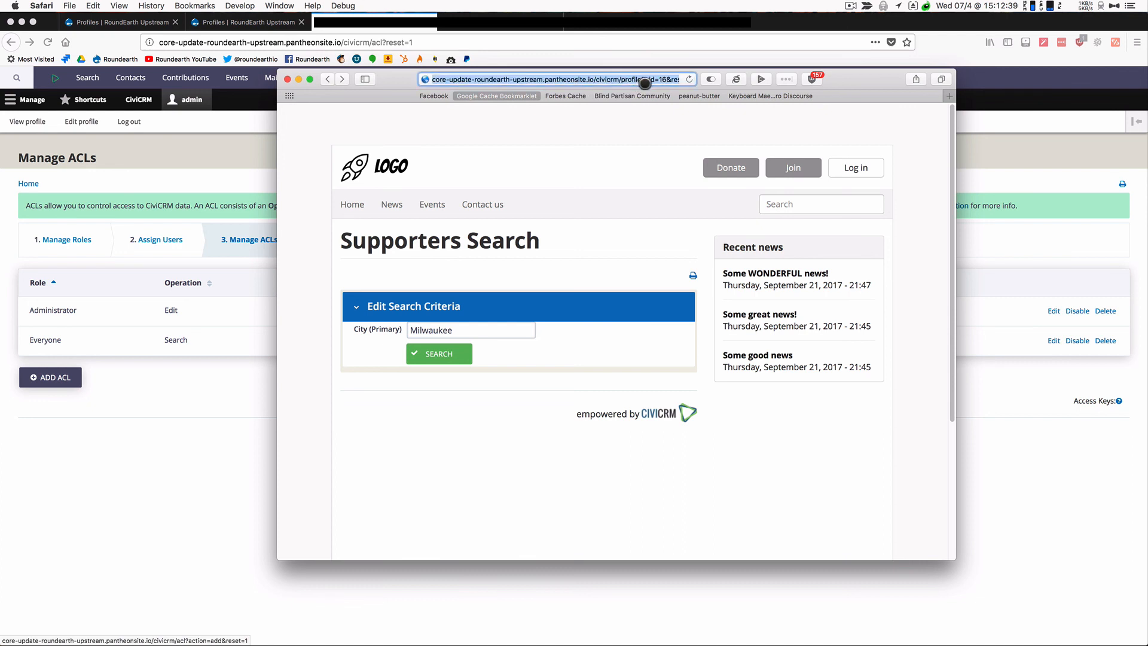
key("super+c")
left_click(244, 149)
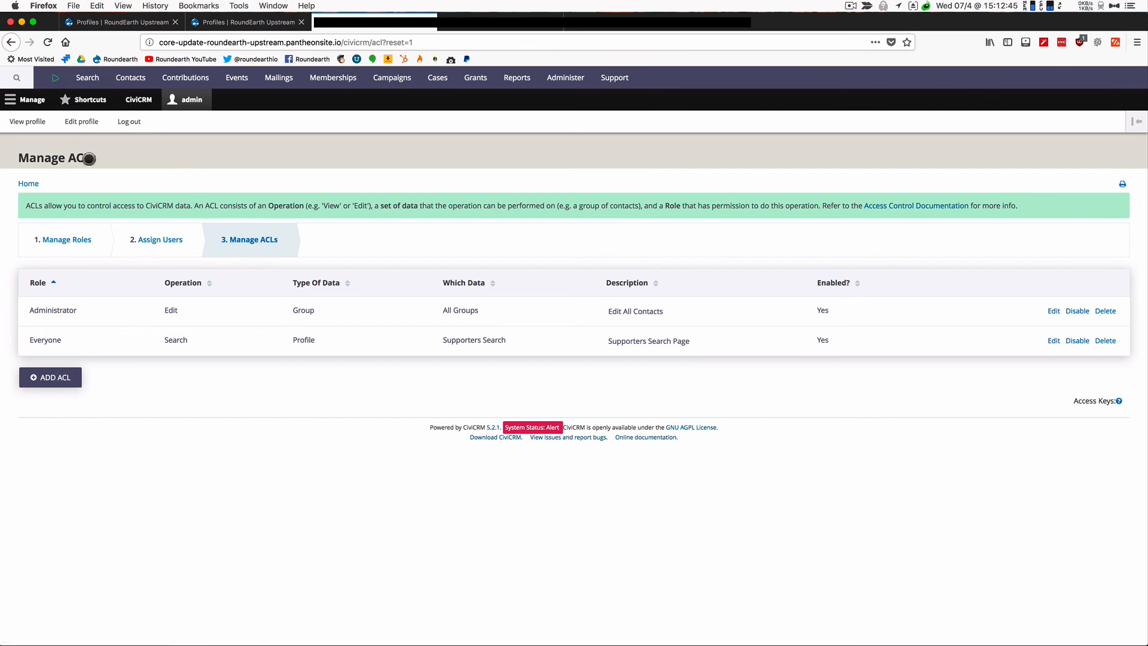
Open the site's Main navigation menu for editing and start adding a new menu link
left_click(37, 100)
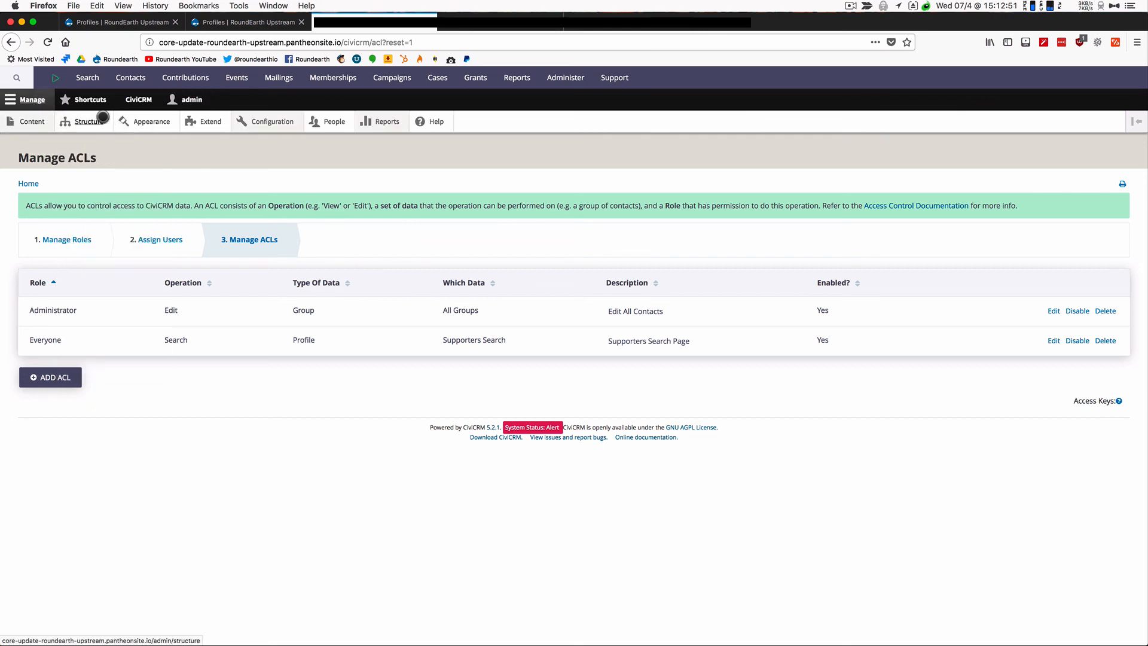
mouse_move(89, 120)
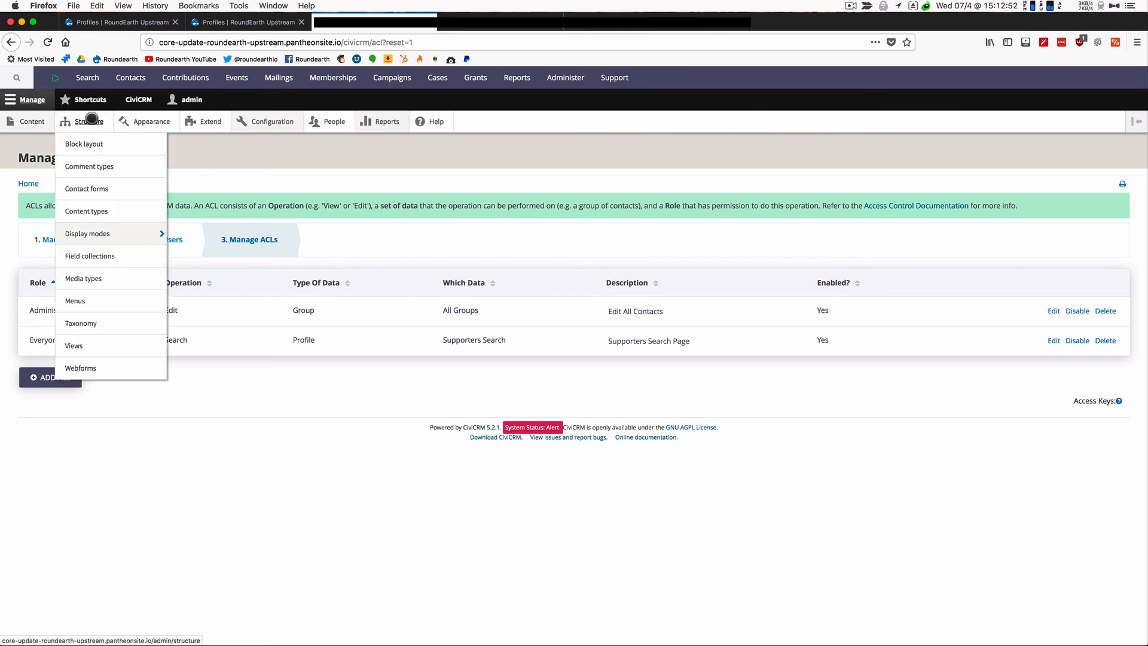
left_click(81, 301)
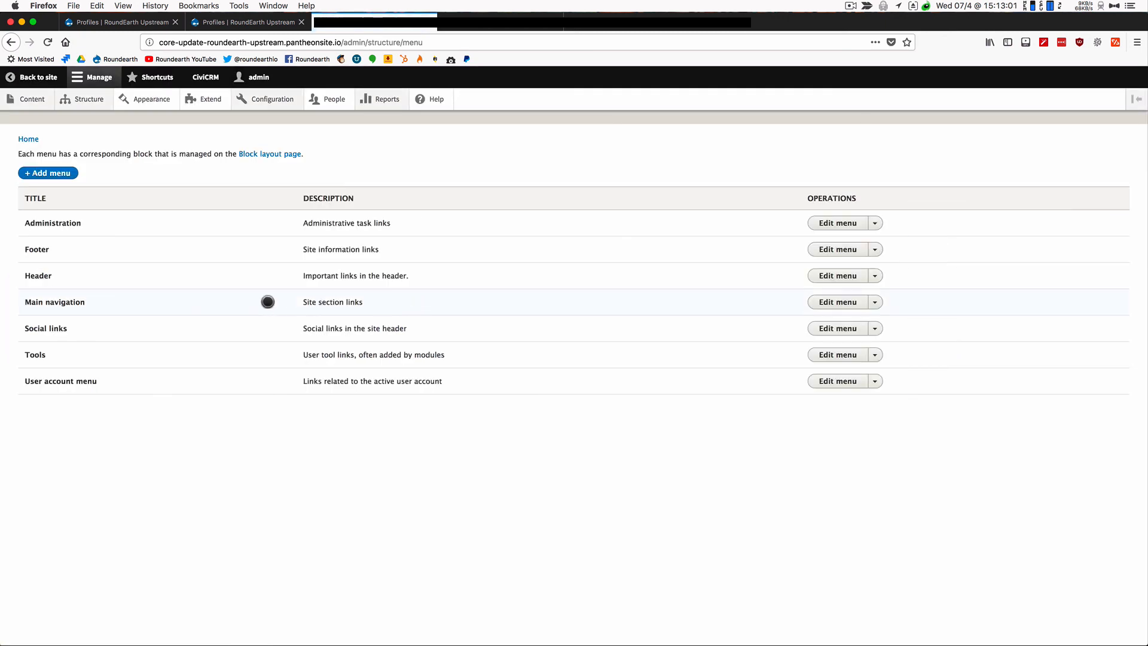
left_click(836, 301)
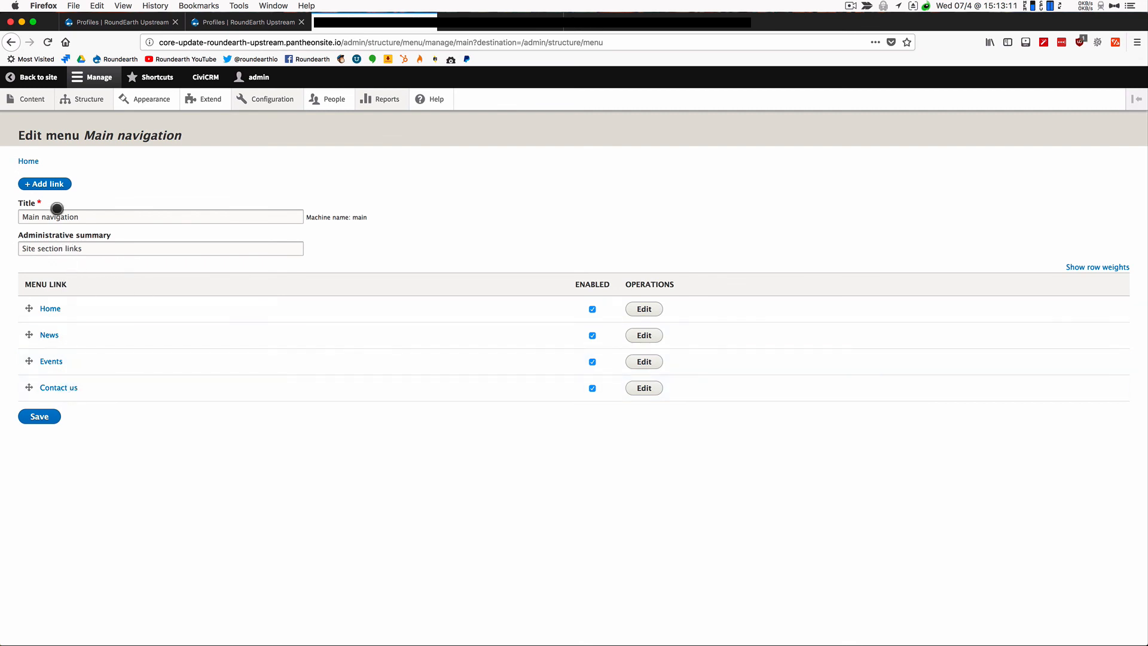
left_click(56, 184)
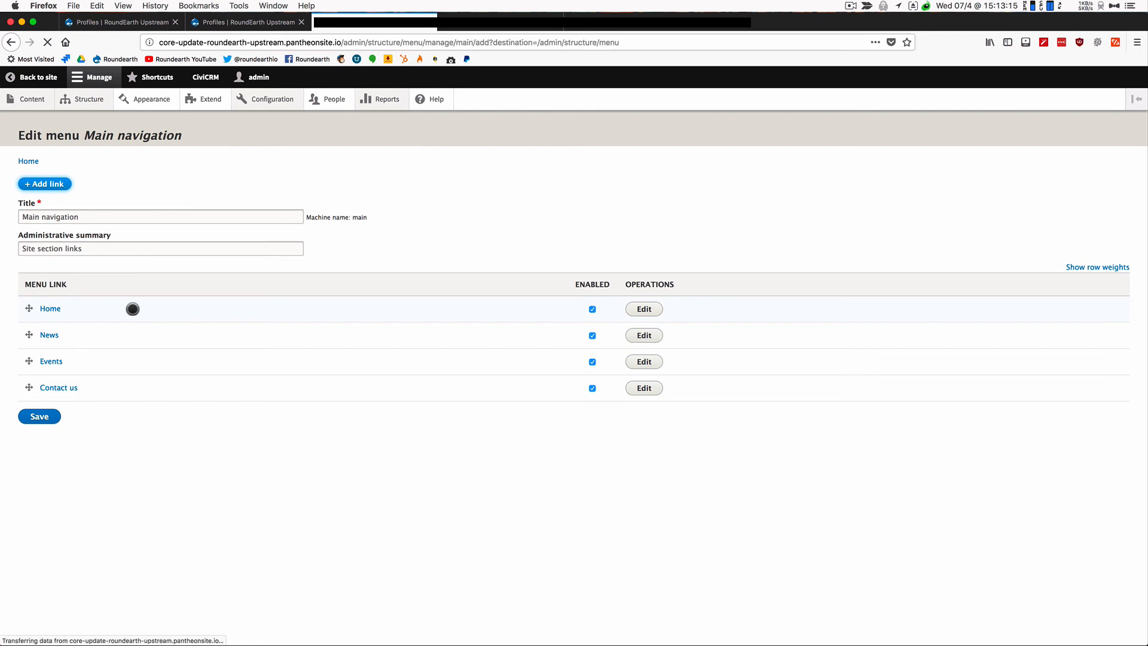
Title the new menu link "Members" and give it the description "Membership Directory Search"
left_click(68, 193)
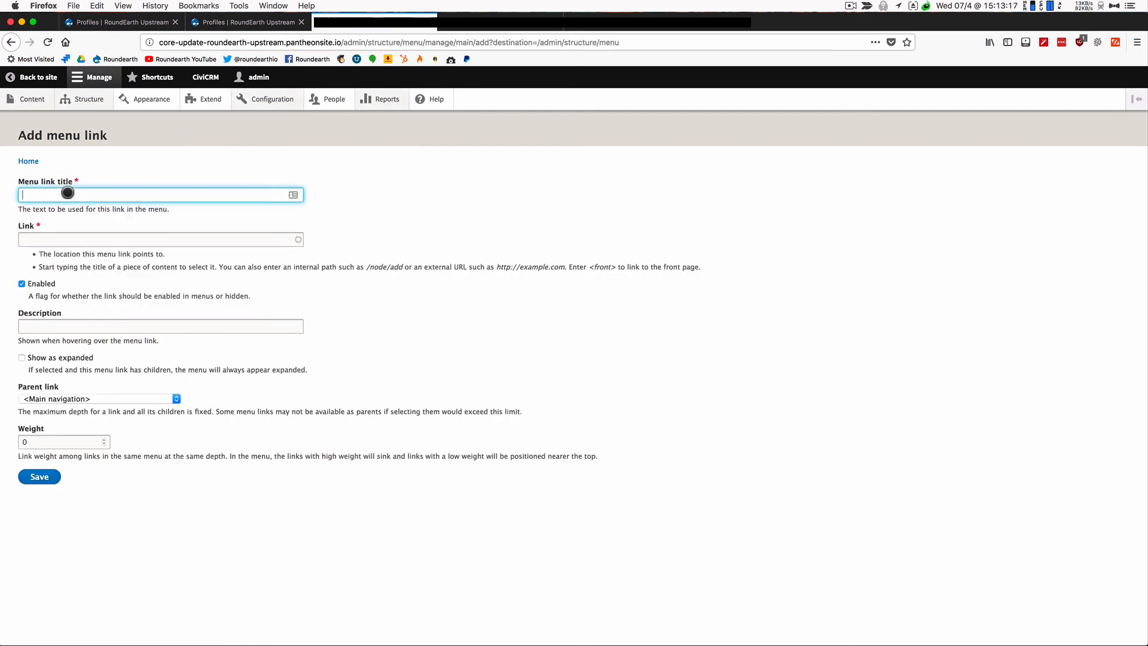
type("Members")
key("Tab")
type("Membershi")
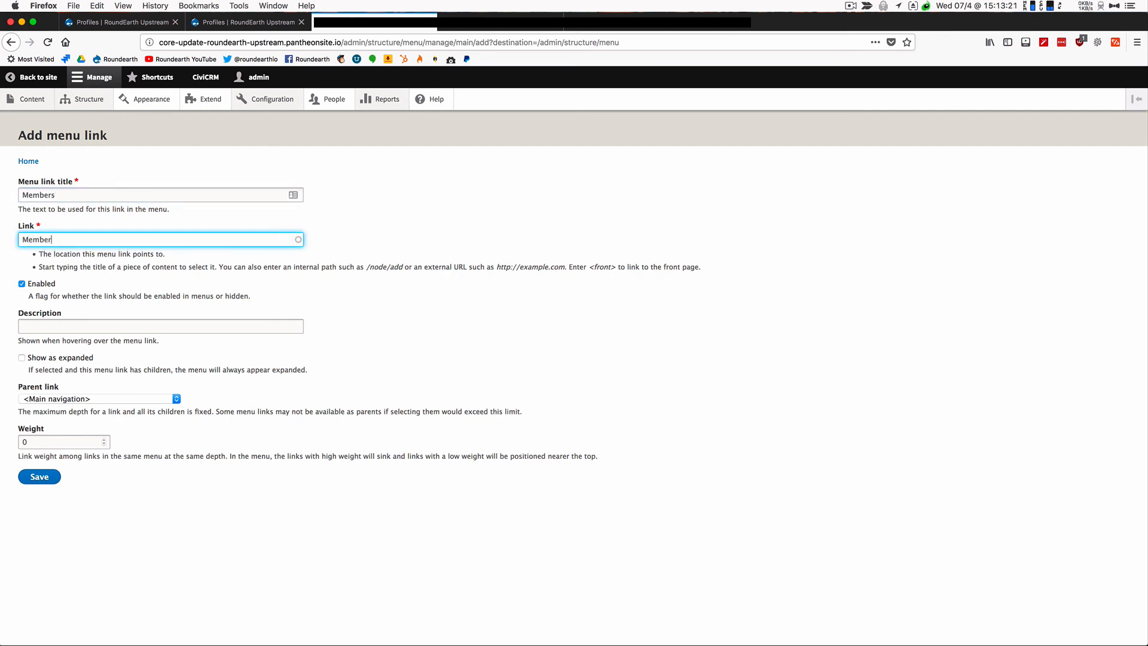
type("p Directory Search")
left_click(160, 242)
key("super+a")
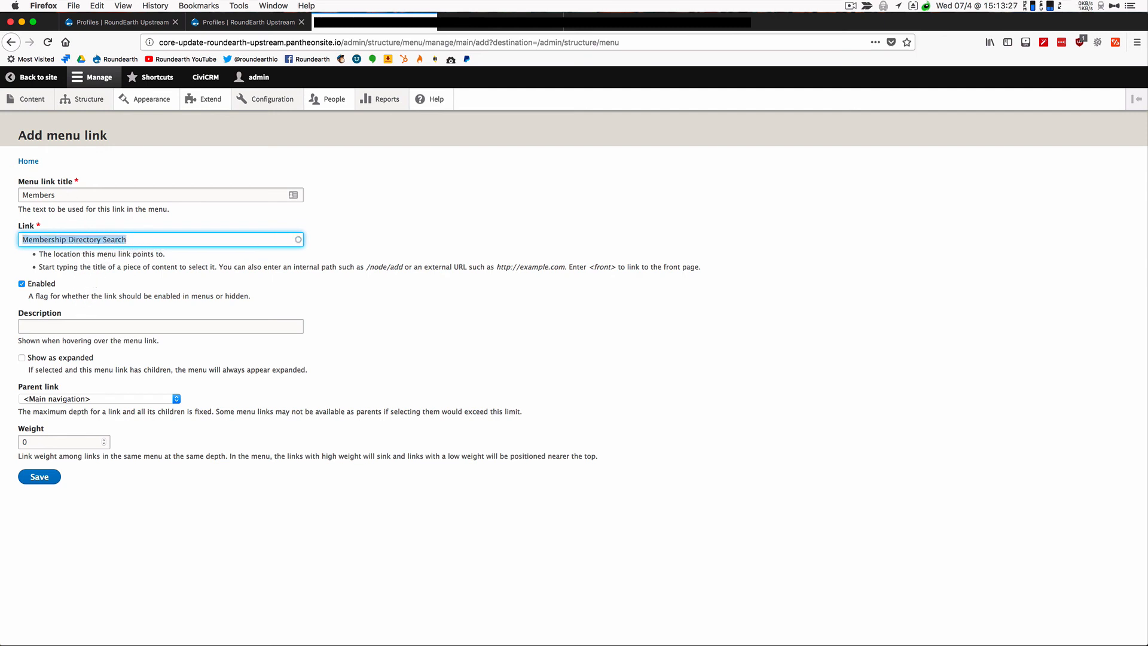
key("super+x")
left_click(53, 325)
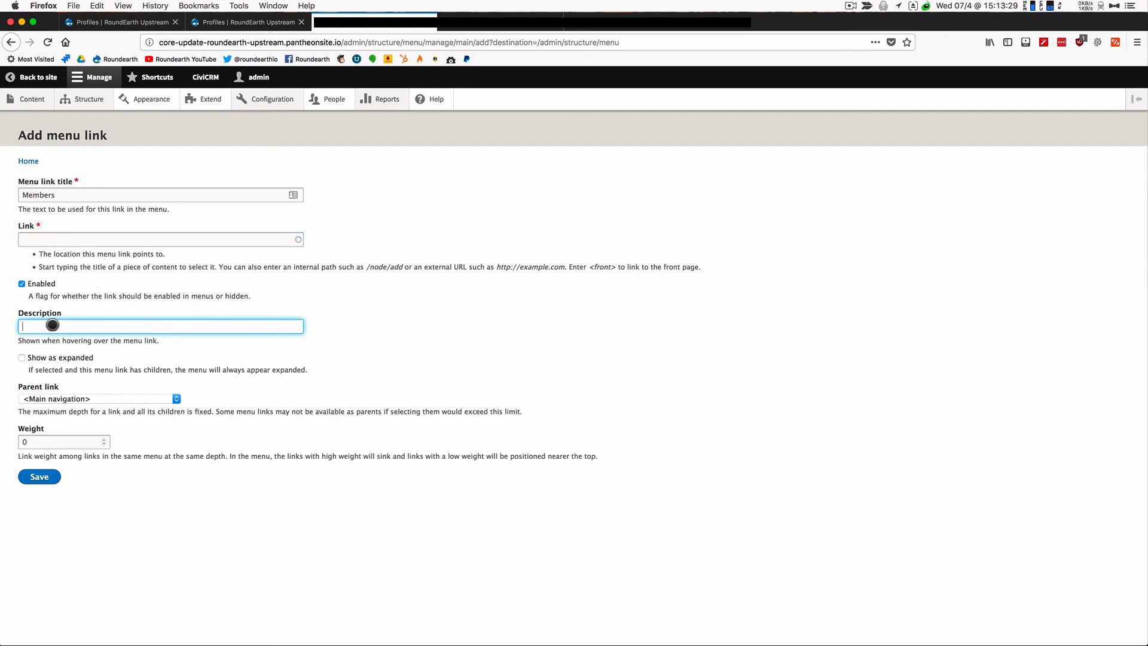
key("super+v")
Set the menu link's target to the copied search page address ending in /civicrm/profile?gid=16&reset=1, and save the link
left_click(81, 241)
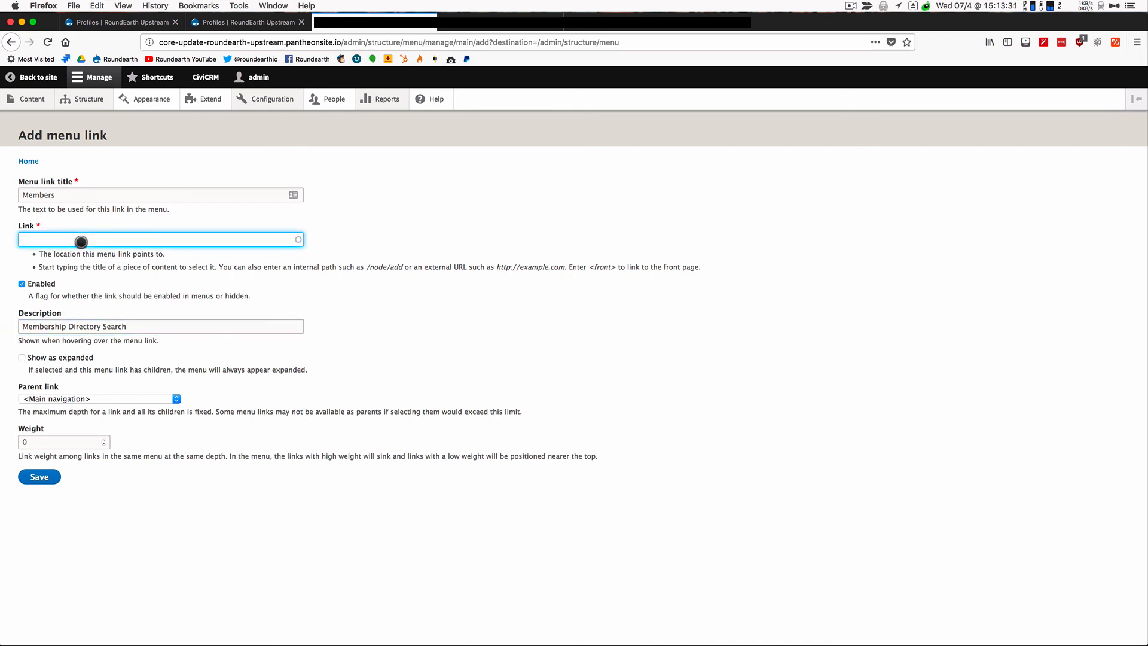
key("shift+super+v")
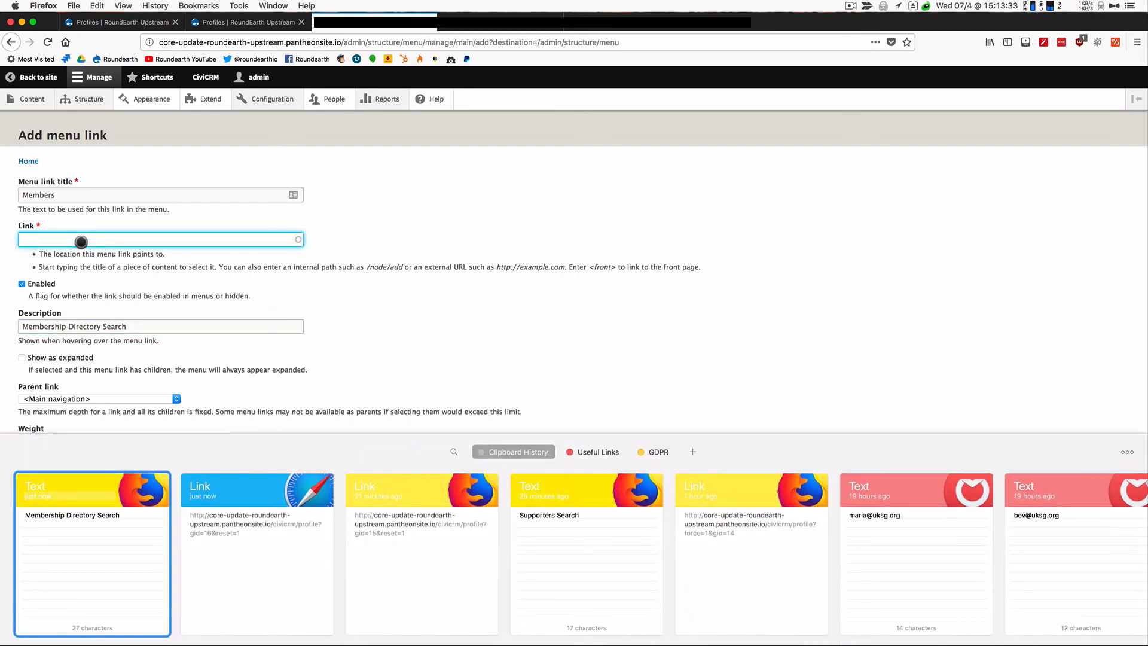
key("Right")
key("Return")
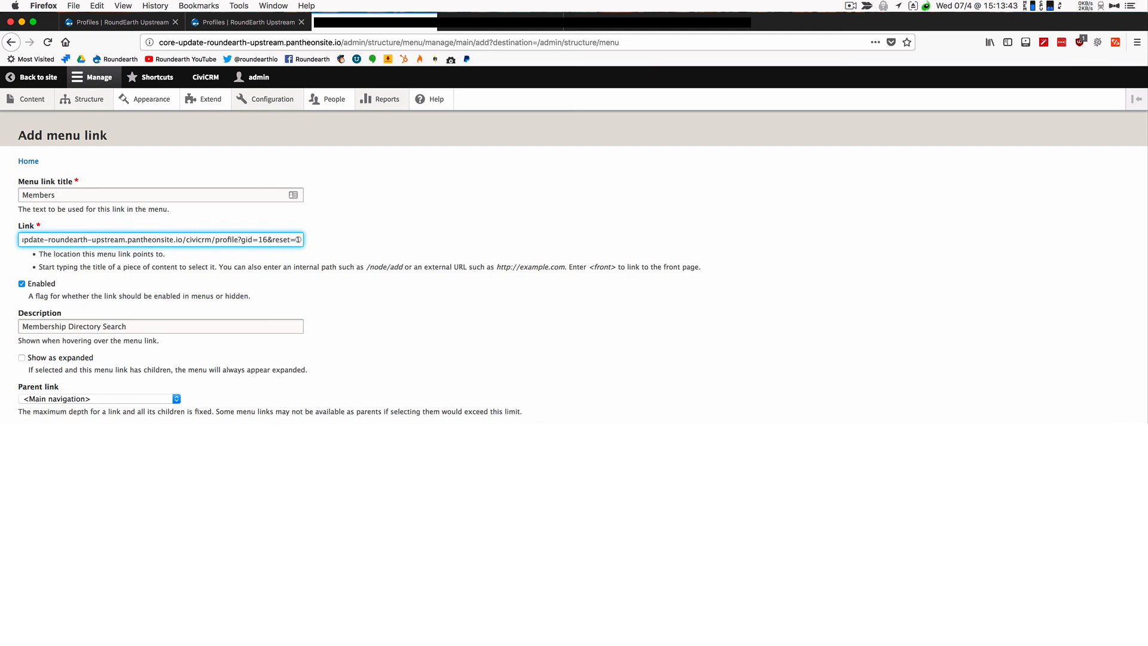
left_click(44, 476)
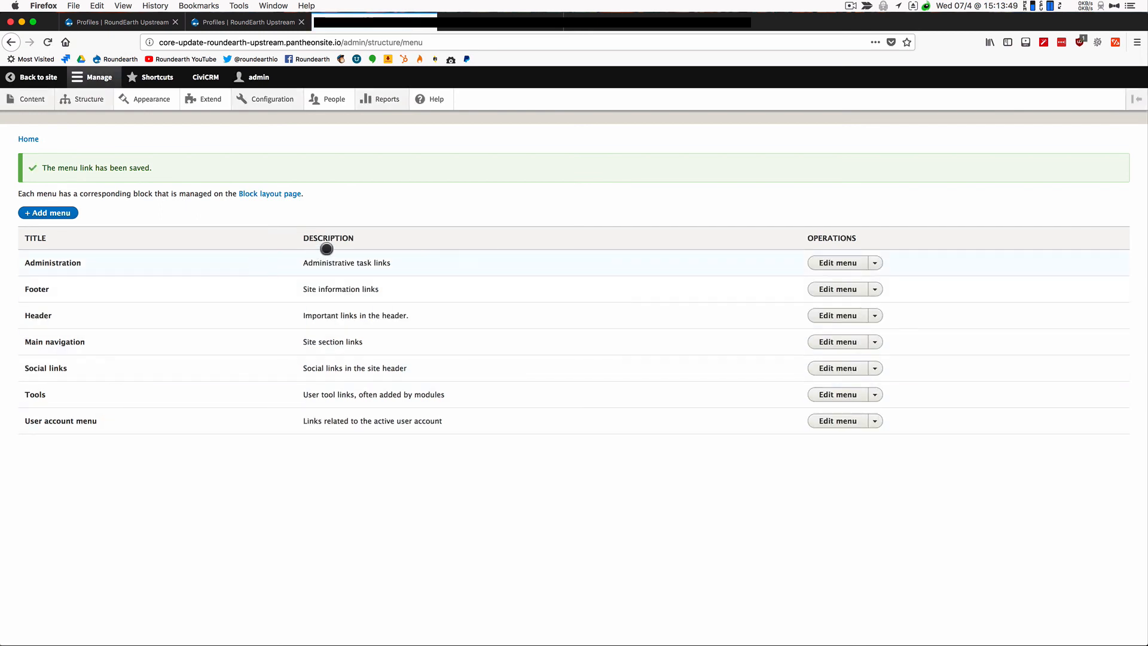
Switch to Safari, load the public site's home page, and follow the new Members link
key("super+Tab")
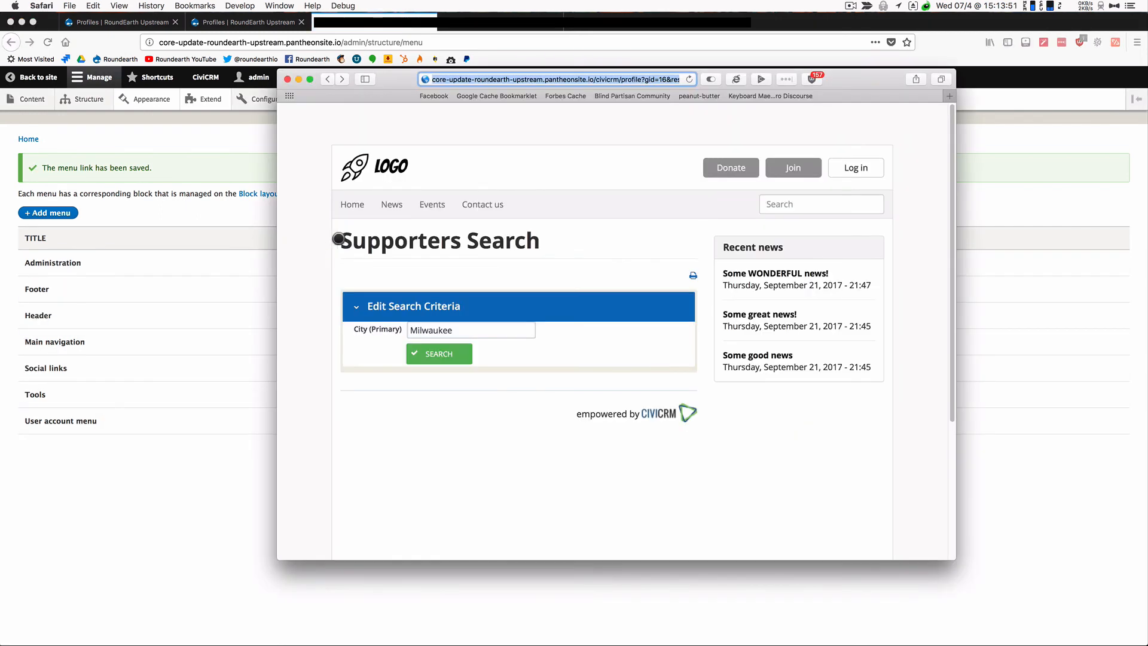
left_click(564, 147)
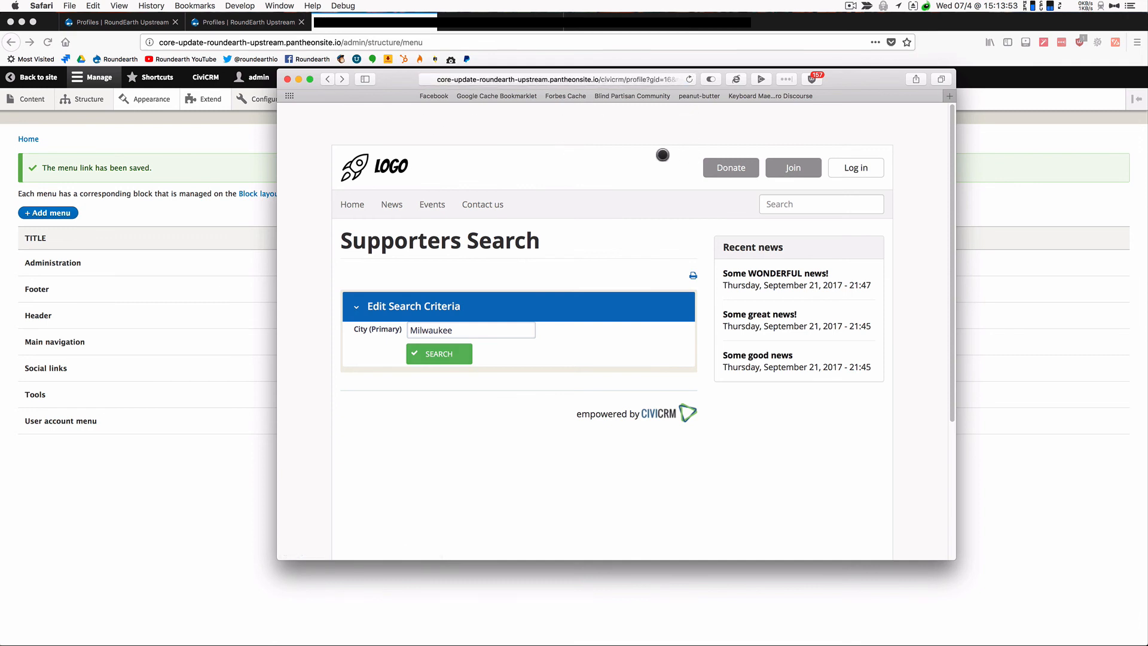
left_click(360, 203)
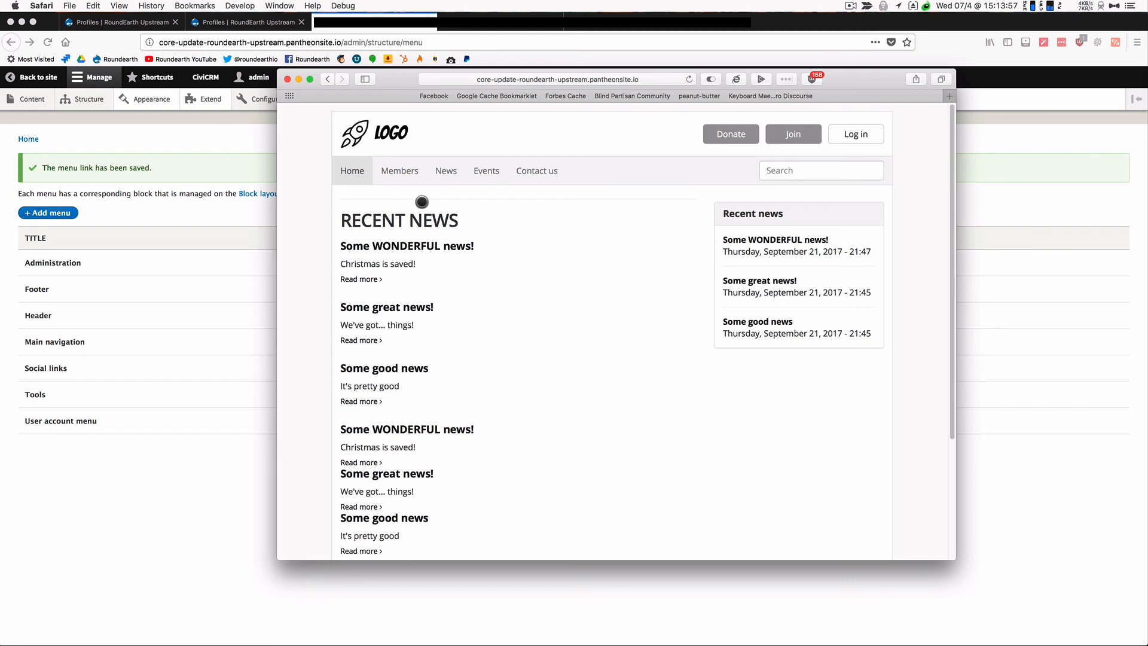
left_click(392, 172)
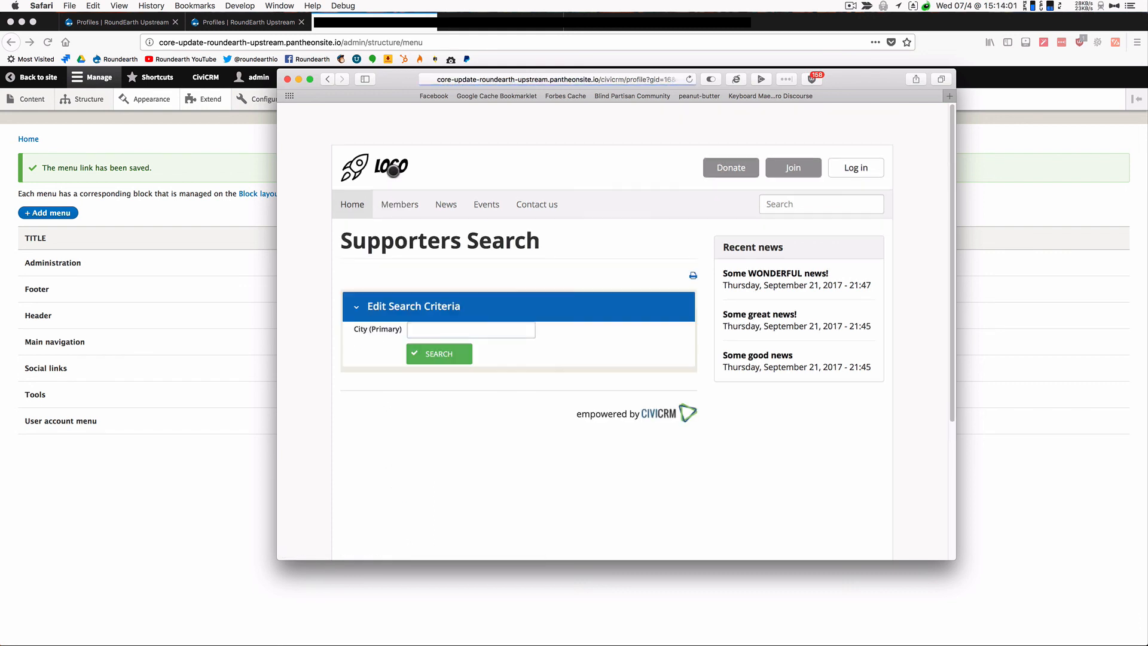
Search the supporters for the city Milwaukee on the page opened from the Members link
left_click(496, 325)
type("Milwauke")
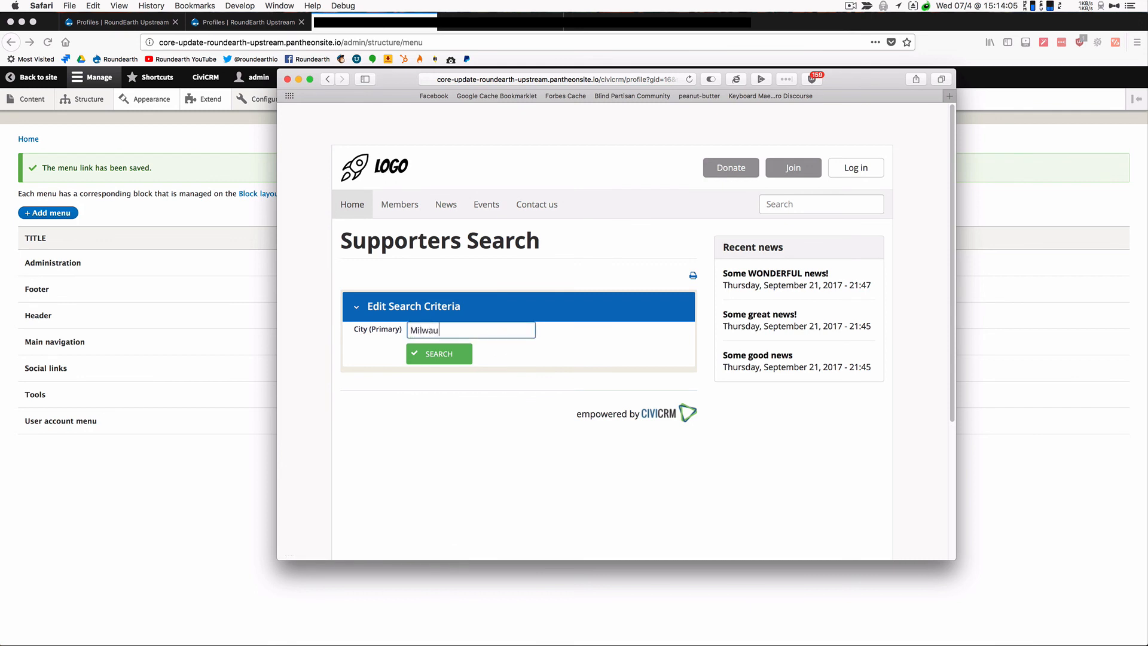
key("BackSpace")
key("BackSpace")
type("kee")
key("Return")
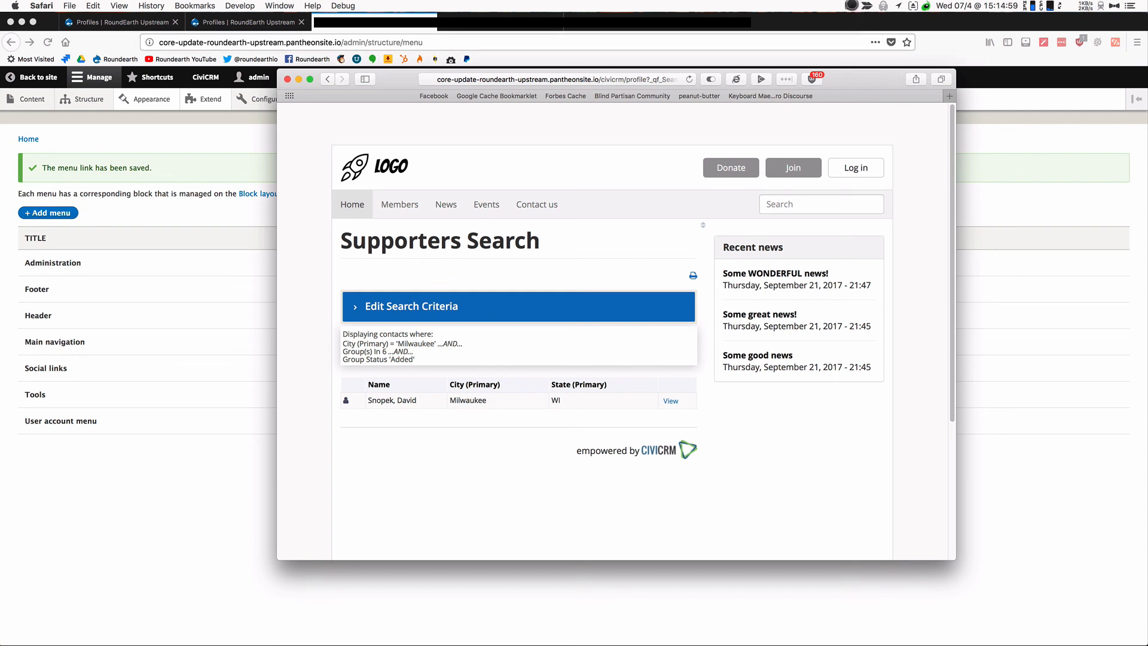
left_click(851, 8)
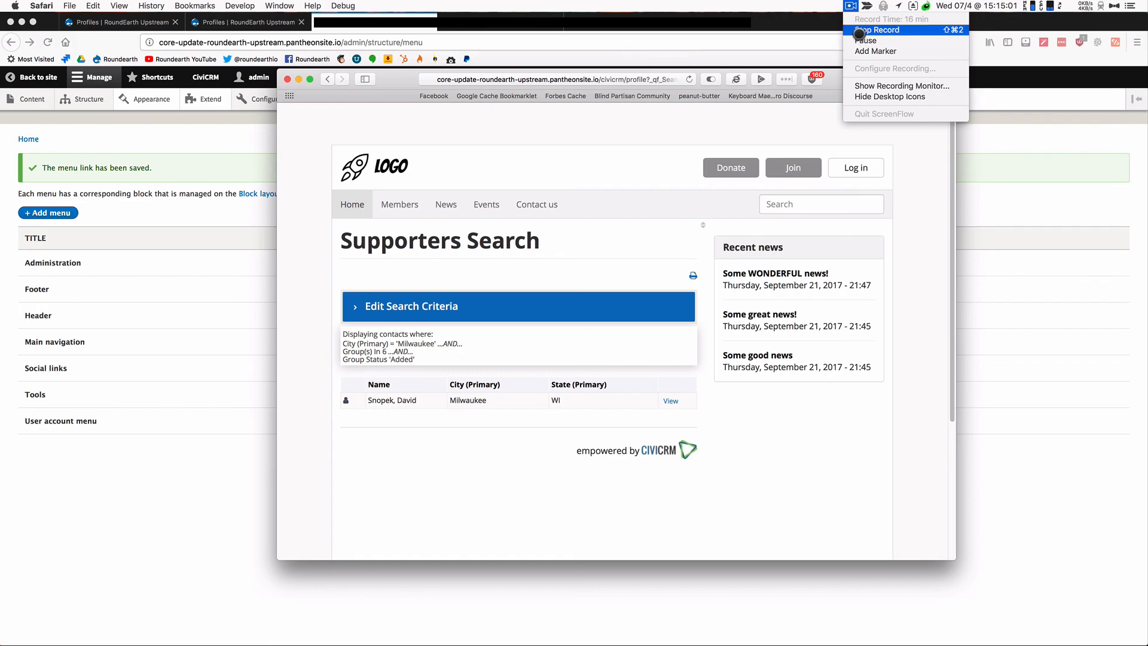
left_click(859, 38)
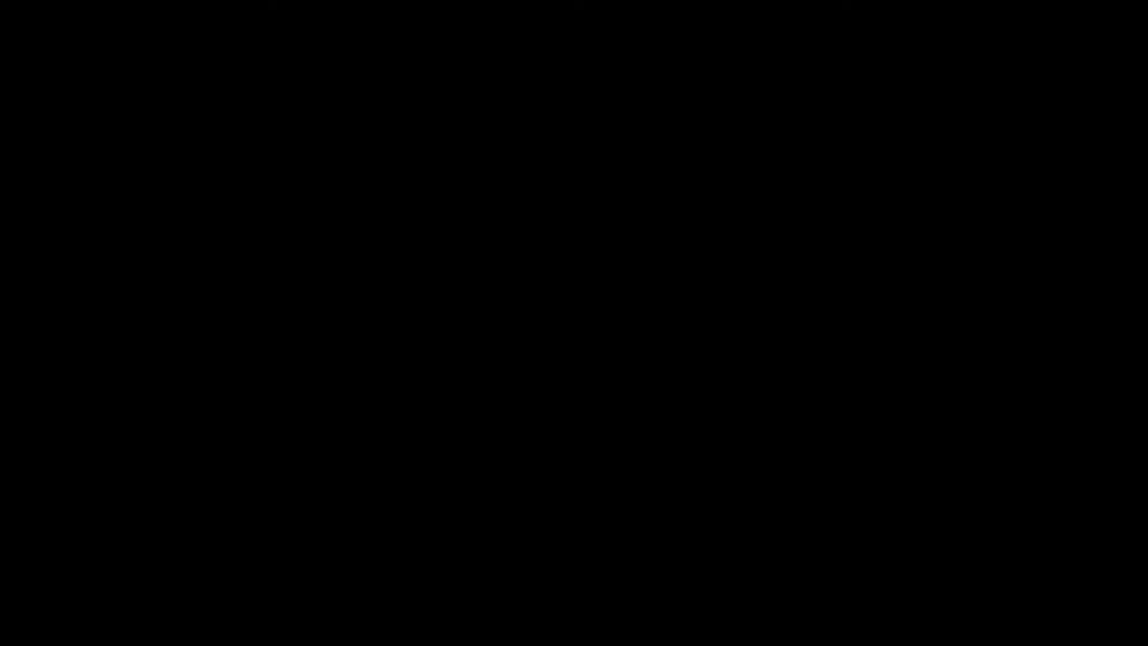